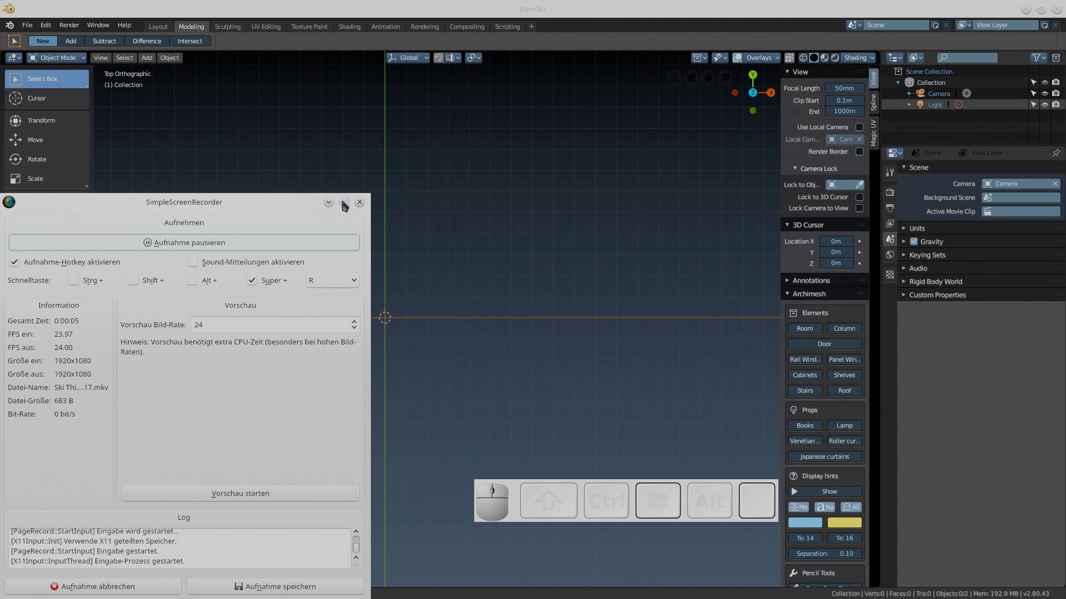
# Add a circle mesh with 25 vertices and a 1 m radius at the scene origin
pyautogui.click(329, 203)
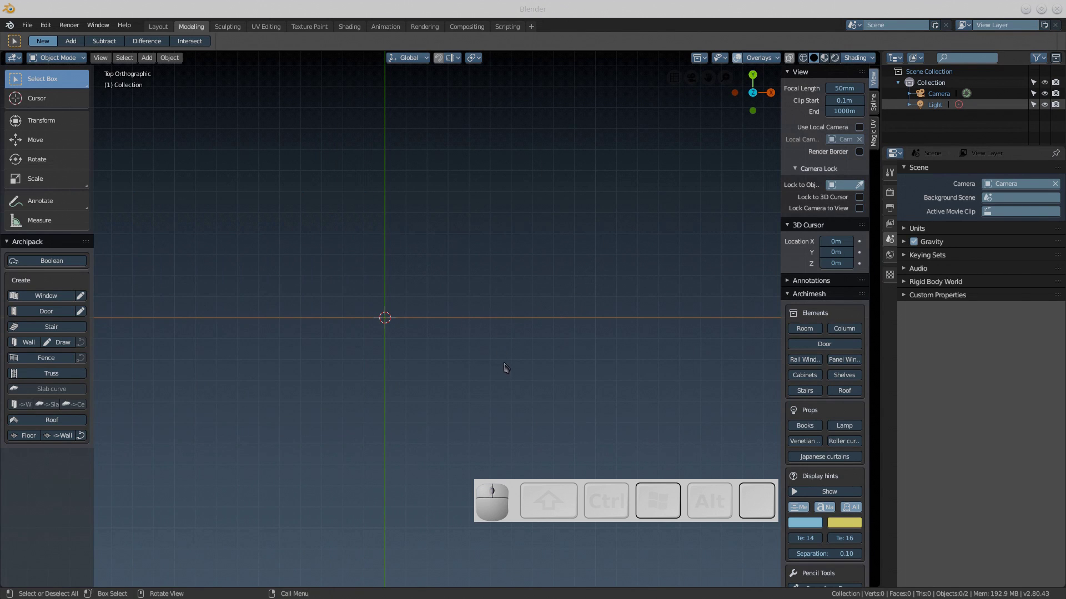
pyautogui.hotkey('shift', 'a')
pyautogui.moveTo(411, 338)
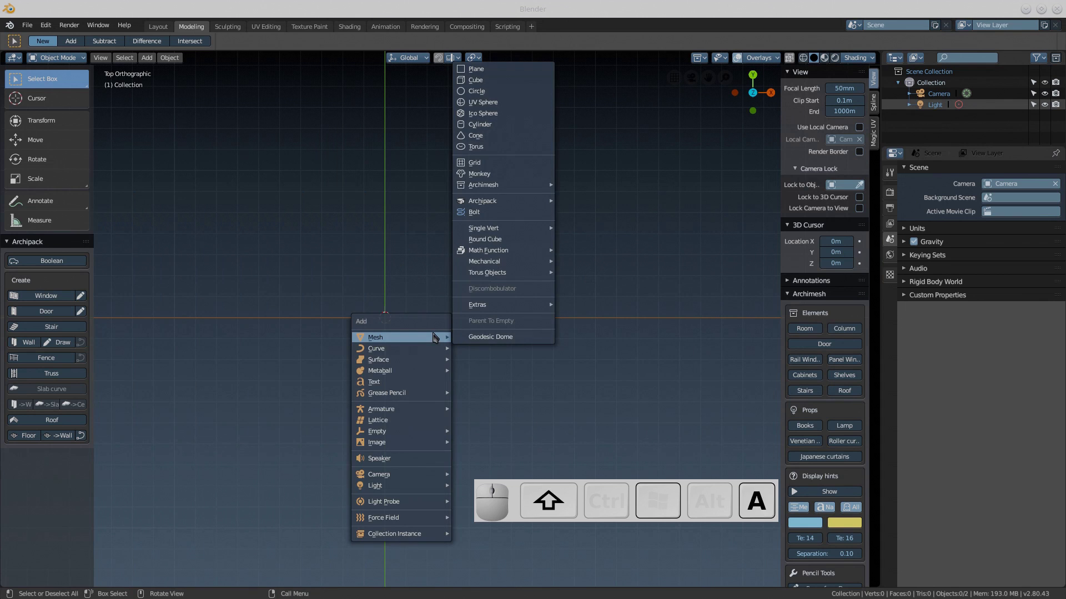
pyautogui.click(487, 92)
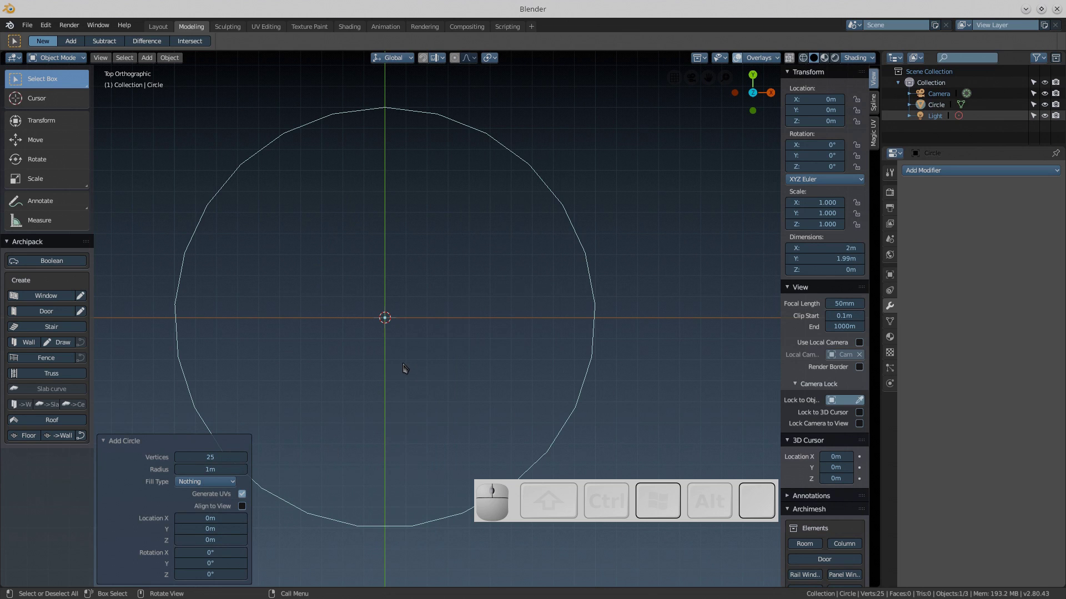
# In Edit Mode, extrude and scale the circle's edge inward into three concentric rings
pyautogui.press('Tab')
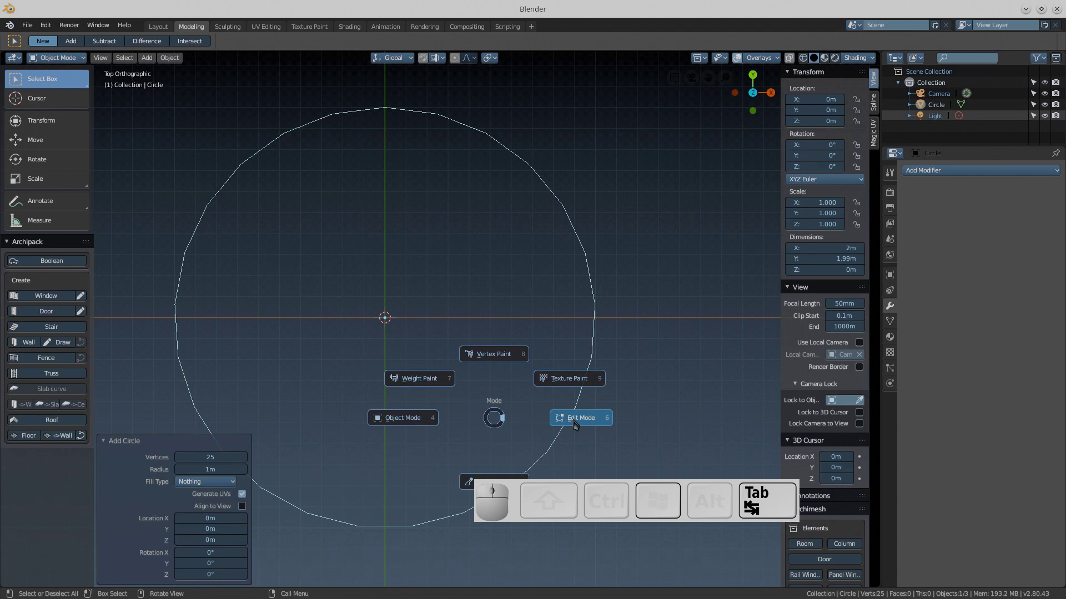
pyautogui.click(572, 419)
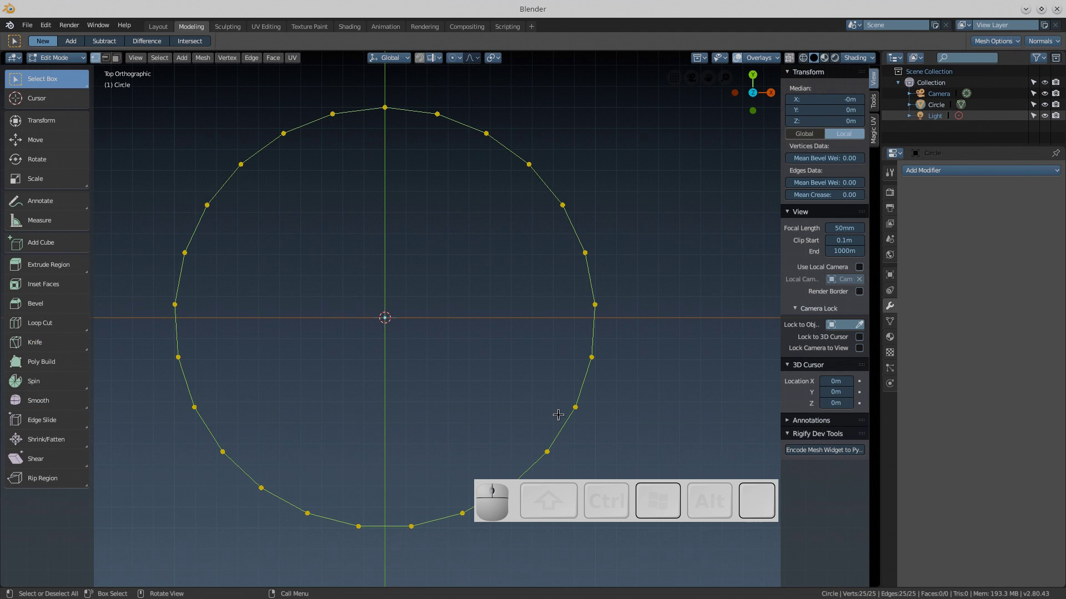
pyautogui.press('e')
pyautogui.press('s')
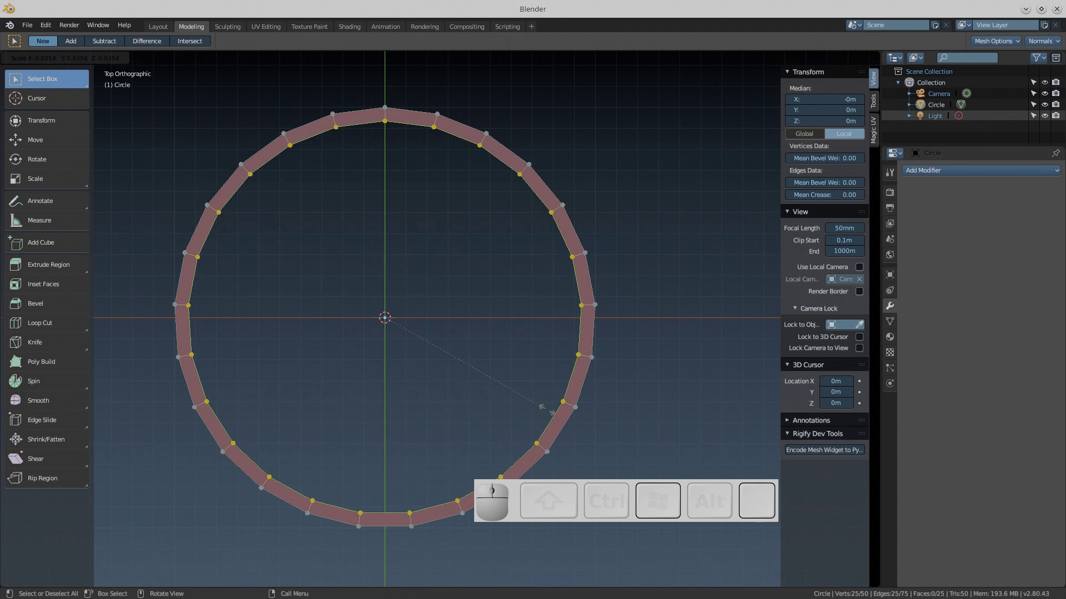
pyautogui.click(532, 403)
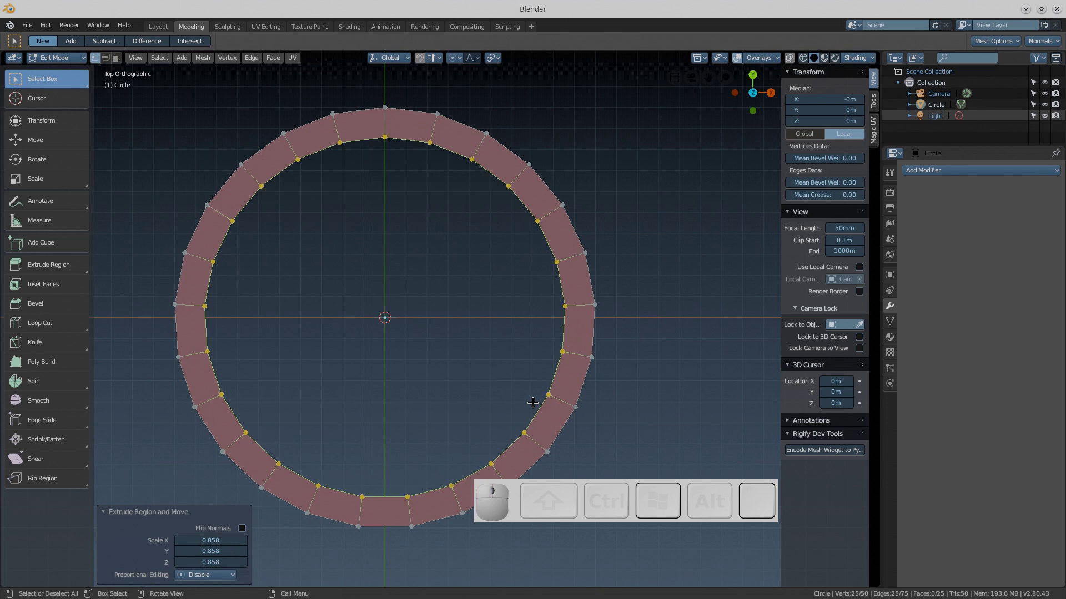
pyautogui.press('e')
pyautogui.press('s')
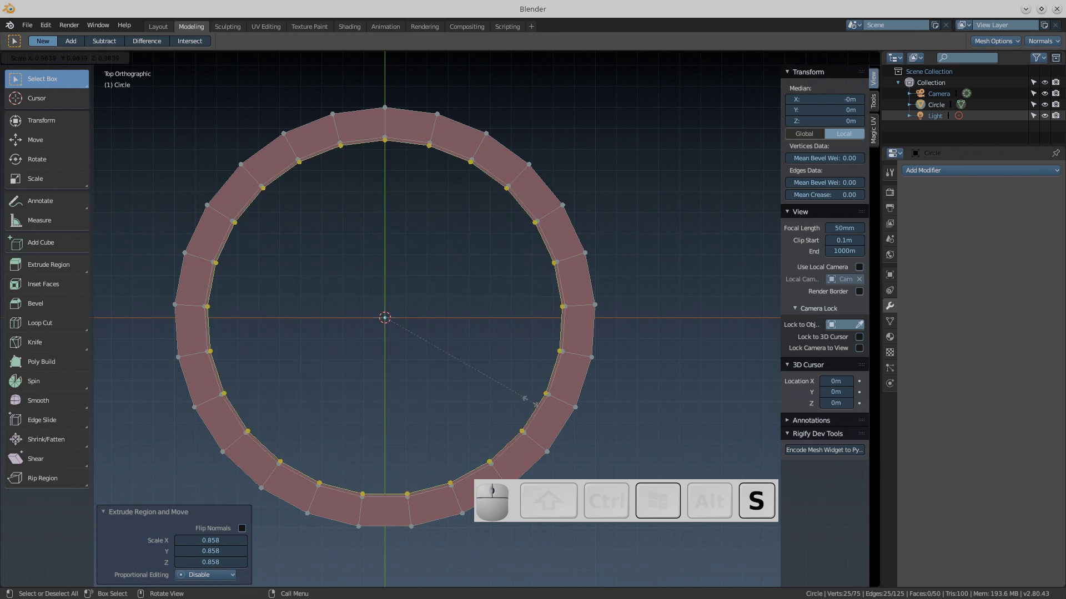
pyautogui.click(499, 382)
pyautogui.press('e')
pyautogui.press('s')
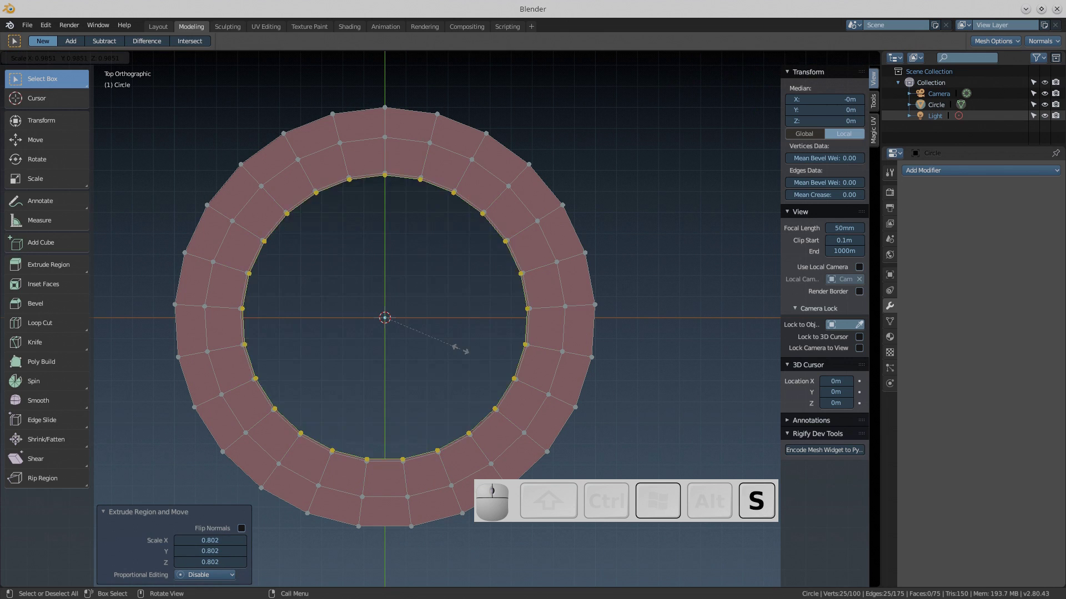
pyautogui.click(446, 350)
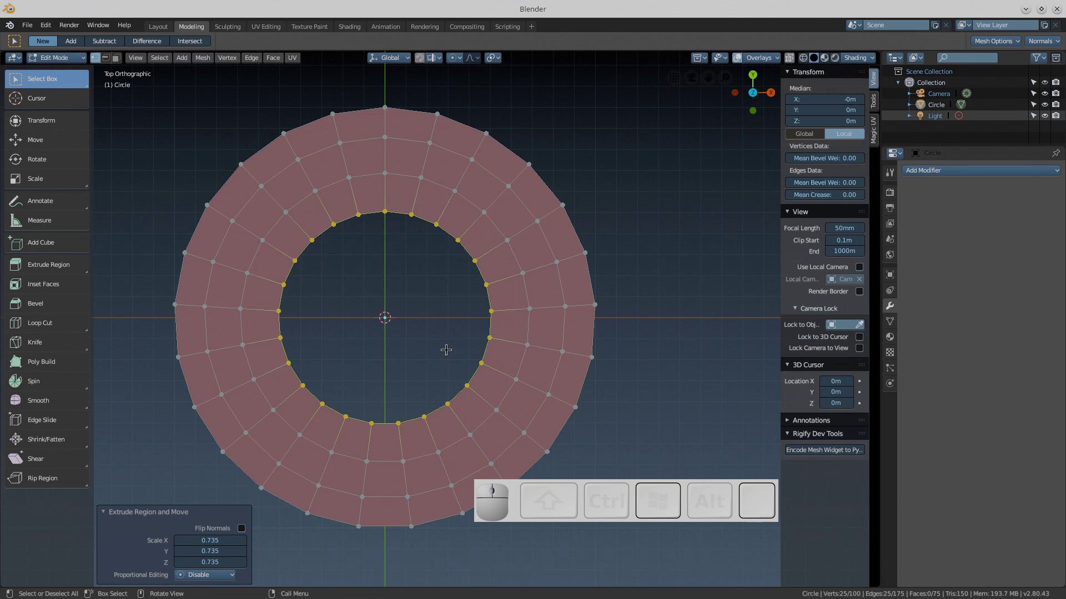
# Extrude three more inner rings (scales 0.747, 0.693, then smaller), leaving a small central hole
pyautogui.press('e')
pyautogui.press('s')
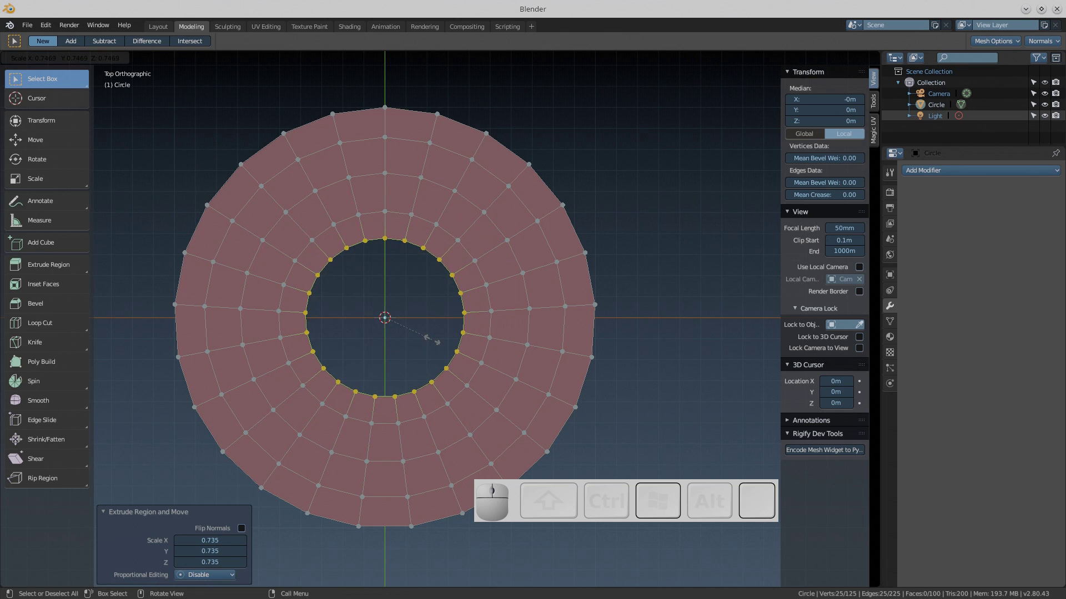
pyautogui.click(430, 340)
pyautogui.press('e')
pyautogui.press('s')
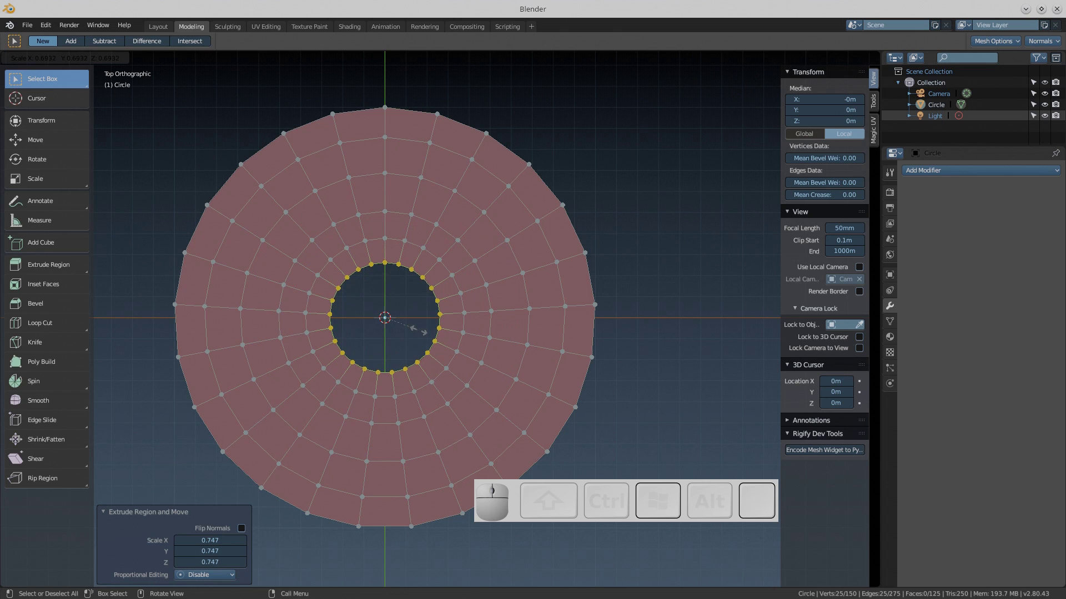
pyautogui.click(422, 331)
pyautogui.press('e')
pyautogui.press('s')
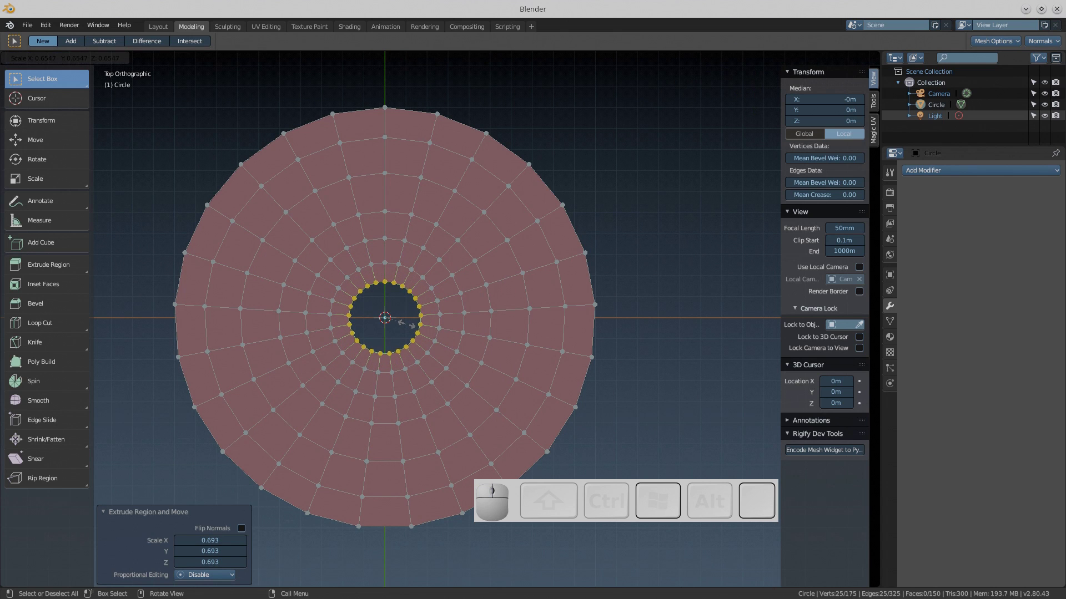
pyautogui.click(407, 325)
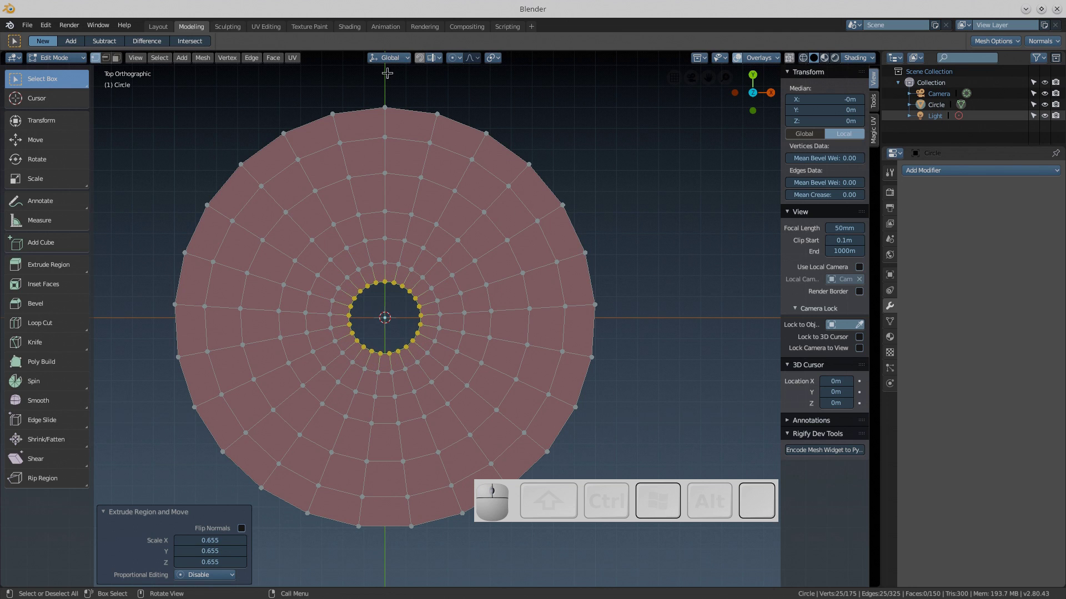
# Circle-select five radial vertex lines: top, right, lower right, lower left and left
pyautogui.press('a')
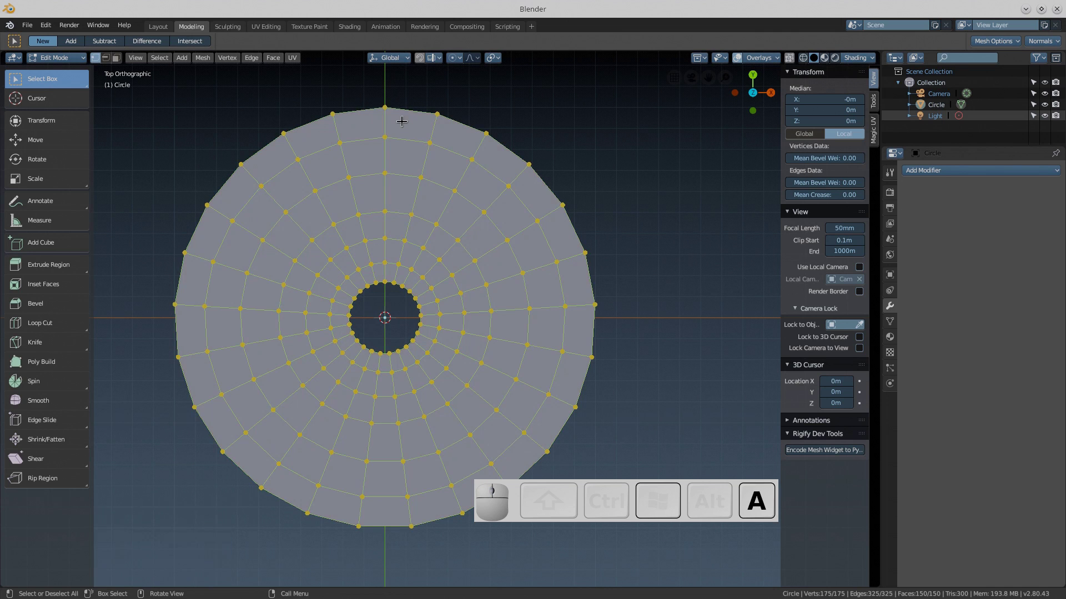
pyautogui.hotkey('alt', 'a')
pyautogui.click(385, 107)
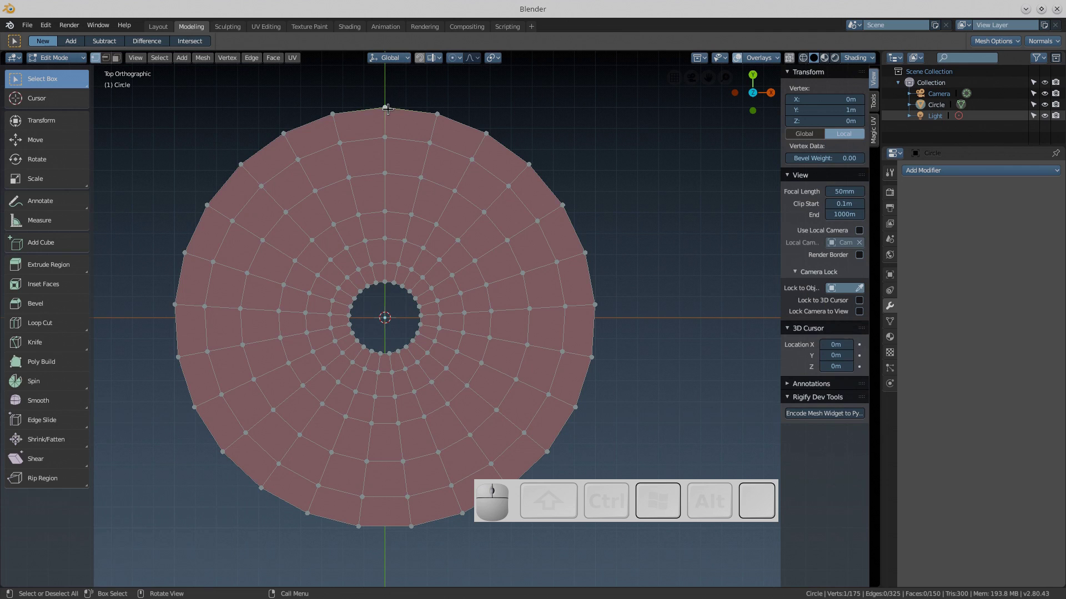
pyautogui.press('c')
pyautogui.moveTo(385, 103); pyautogui.dragTo(386, 205)
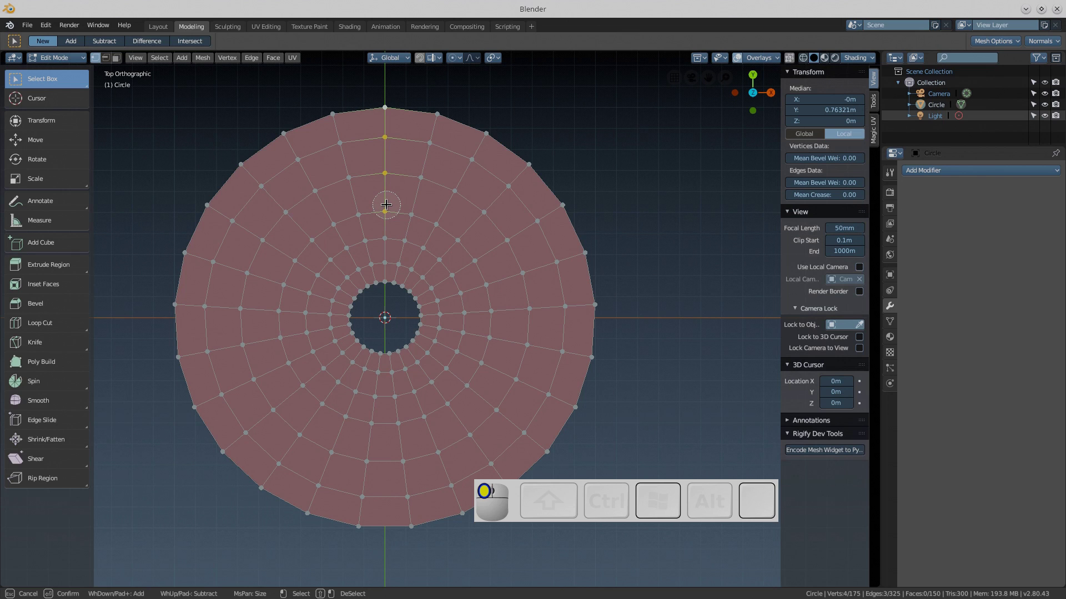
pyautogui.moveTo(386, 205)
pyautogui.mouseDown()
pyautogui.moveTo(381, 233)
pyautogui.moveTo(385, 225)
pyautogui.mouseUp()
pyautogui.moveTo(456, 286)
pyautogui.mouseDown()
pyautogui.moveTo(573, 255)
pyautogui.moveTo(606, 268)
pyautogui.mouseUp()
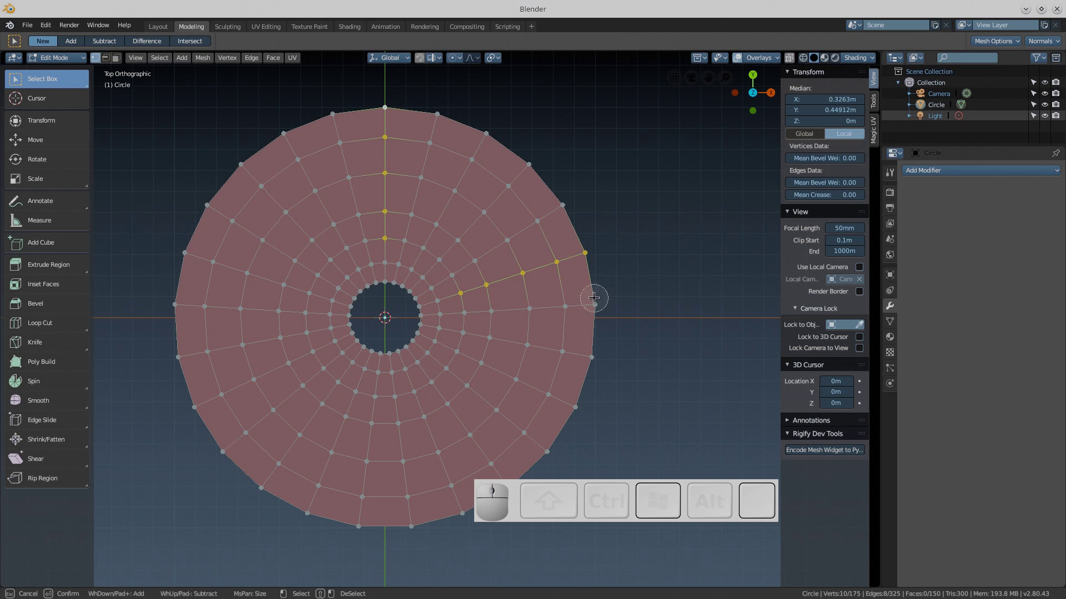
pyautogui.click(506, 481)
pyautogui.click(520, 497)
pyautogui.moveTo(521, 502)
pyautogui.mouseDown()
pyautogui.moveTo(499, 488)
pyautogui.moveTo(448, 405)
pyautogui.mouseUp()
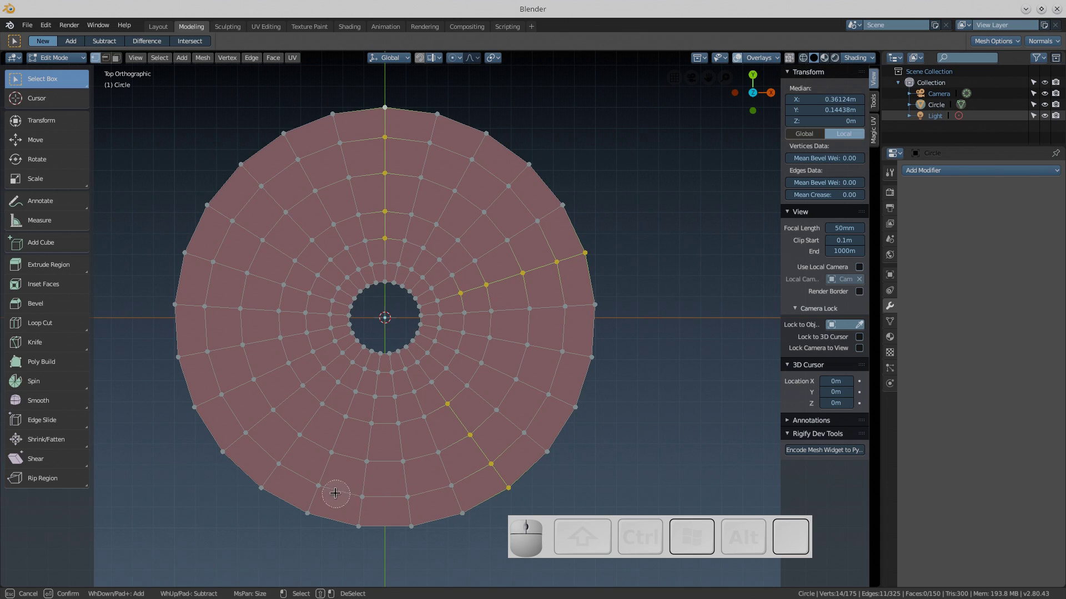
pyautogui.moveTo(252, 492)
pyautogui.mouseDown()
pyautogui.moveTo(315, 410)
pyautogui.moveTo(299, 408)
pyautogui.mouseUp()
pyautogui.moveTo(167, 245); pyautogui.dragTo(274, 283)
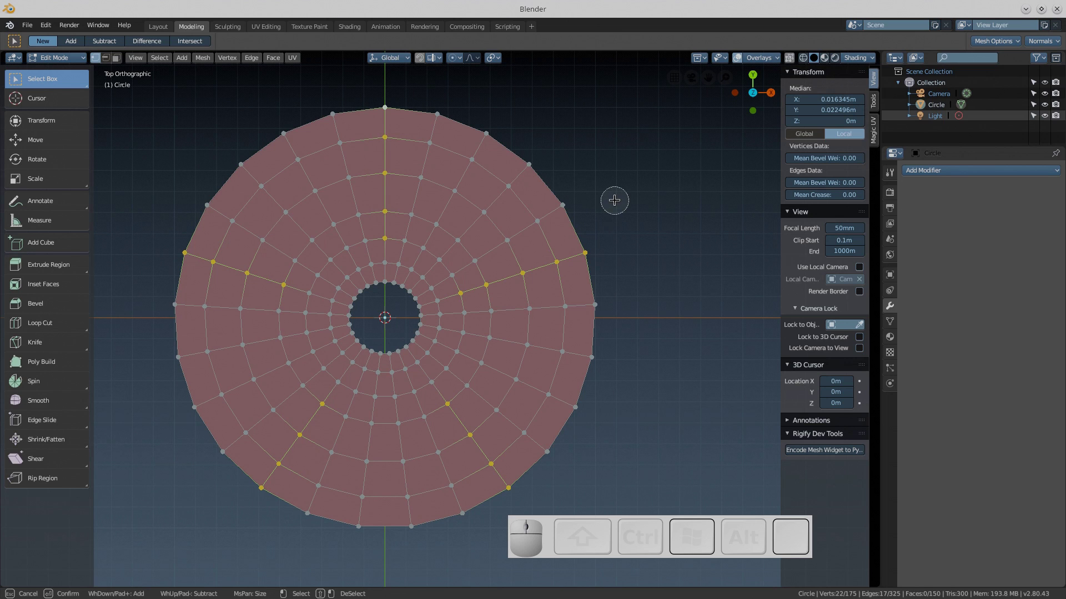
# Delete the selected vertices, leaving five wedge spokes around the hub ring
pyautogui.press('x')
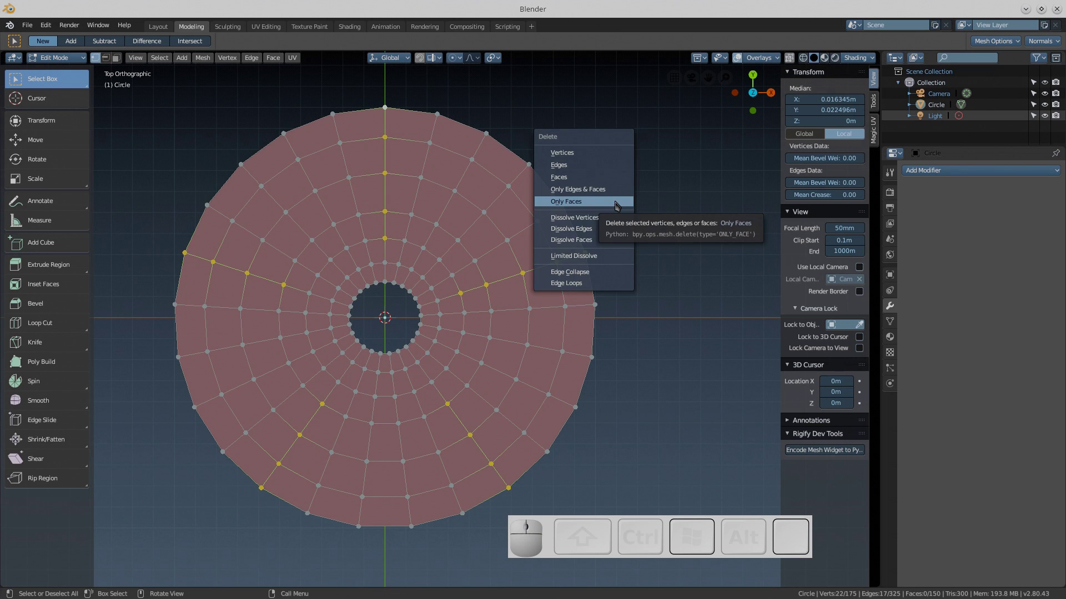
pyautogui.click(608, 152)
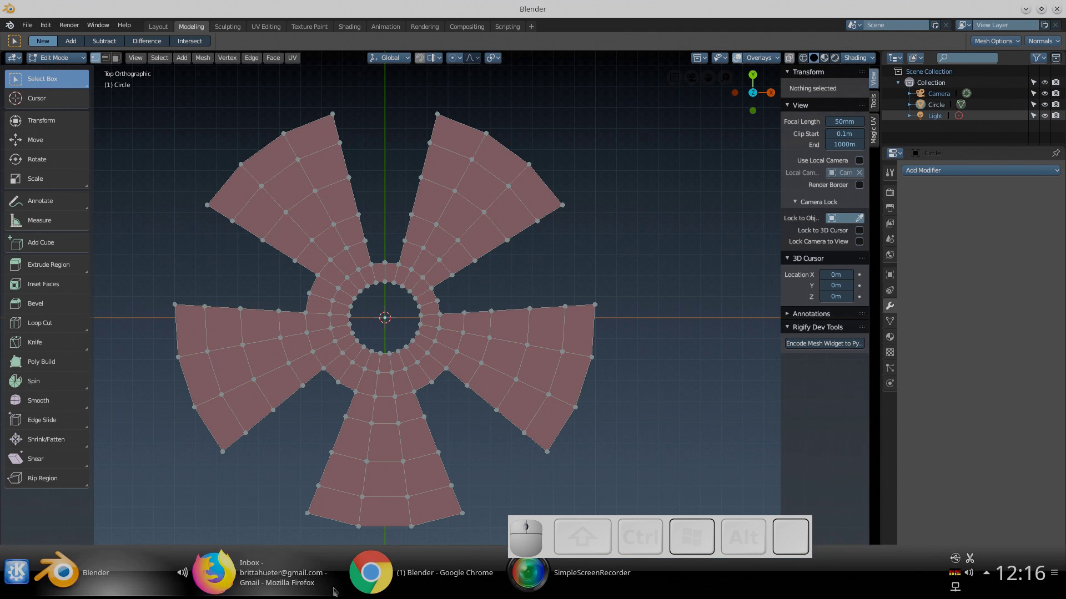
pyautogui.click(386, 577)
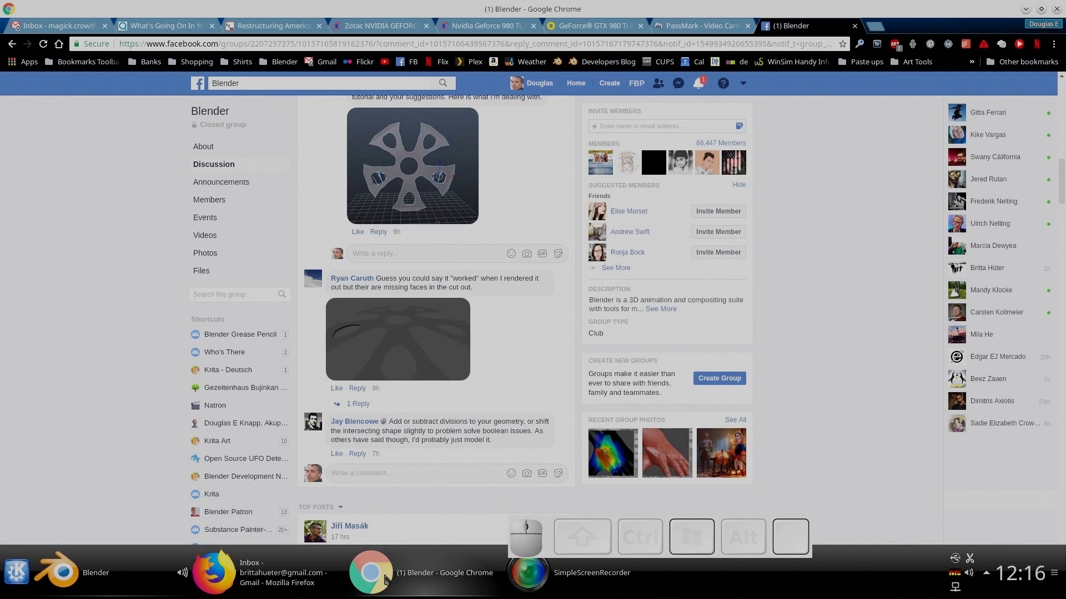
pyautogui.click(386, 577)
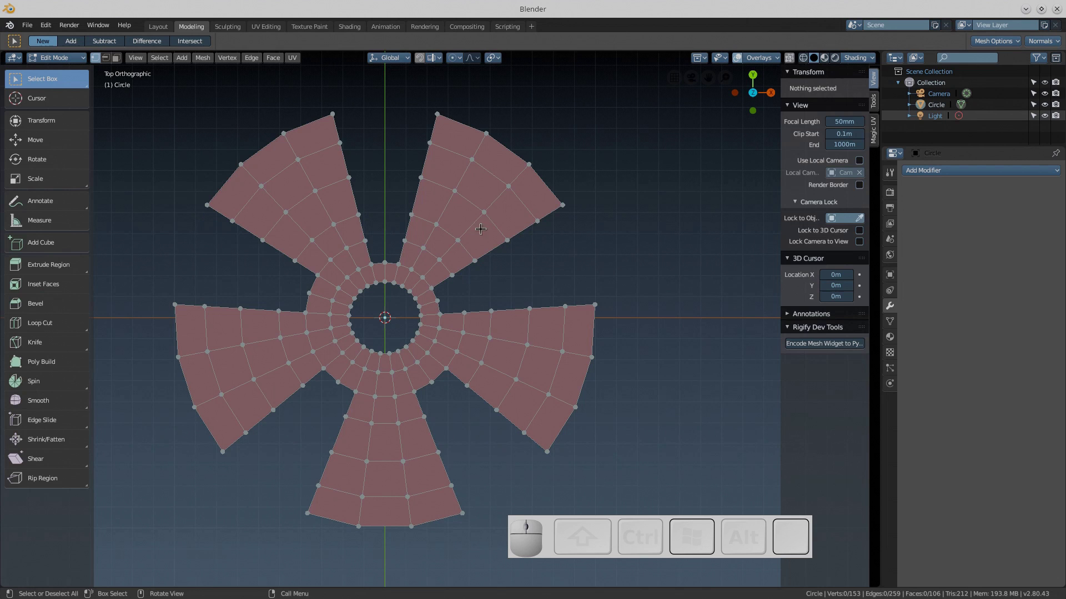
# Select one face in each of the five spokes and delete only those faces
pyautogui.click(484, 213)
pyautogui.press('c')
pyautogui.moveTo(488, 214)
pyautogui.mouseDown()
pyautogui.moveTo(461, 192)
pyautogui.moveTo(444, 219)
pyautogui.mouseUp()
pyautogui.rightClick(443, 222)
pyautogui.press('3')
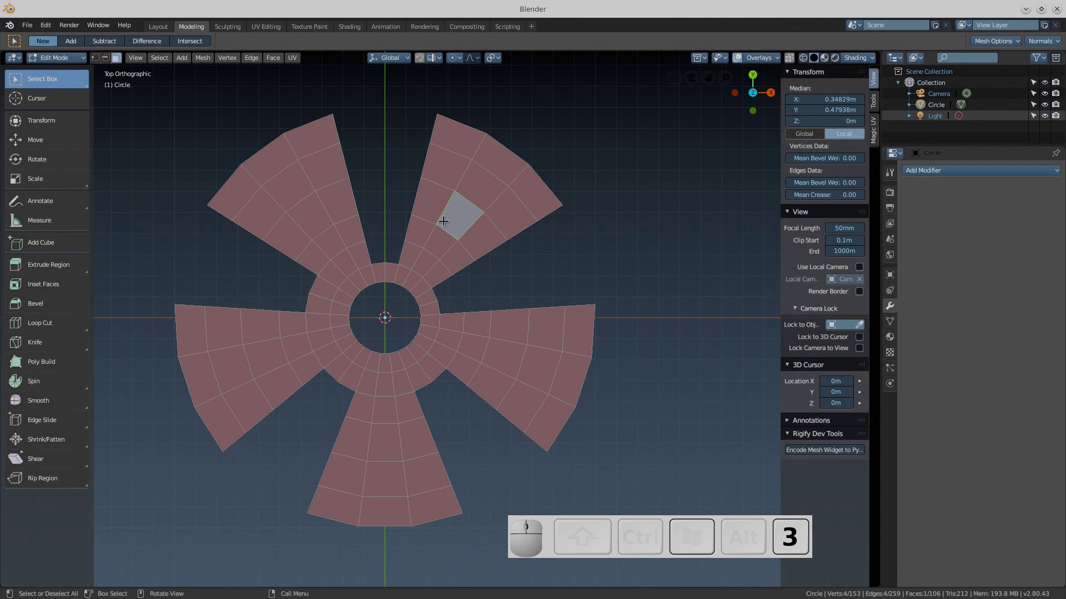
pyautogui.keyDown('shift'); pyautogui.click(311, 220); pyautogui.keyUp('shift')
pyautogui.keyDown('shift'); pyautogui.click(270, 355); pyautogui.keyUp('shift')
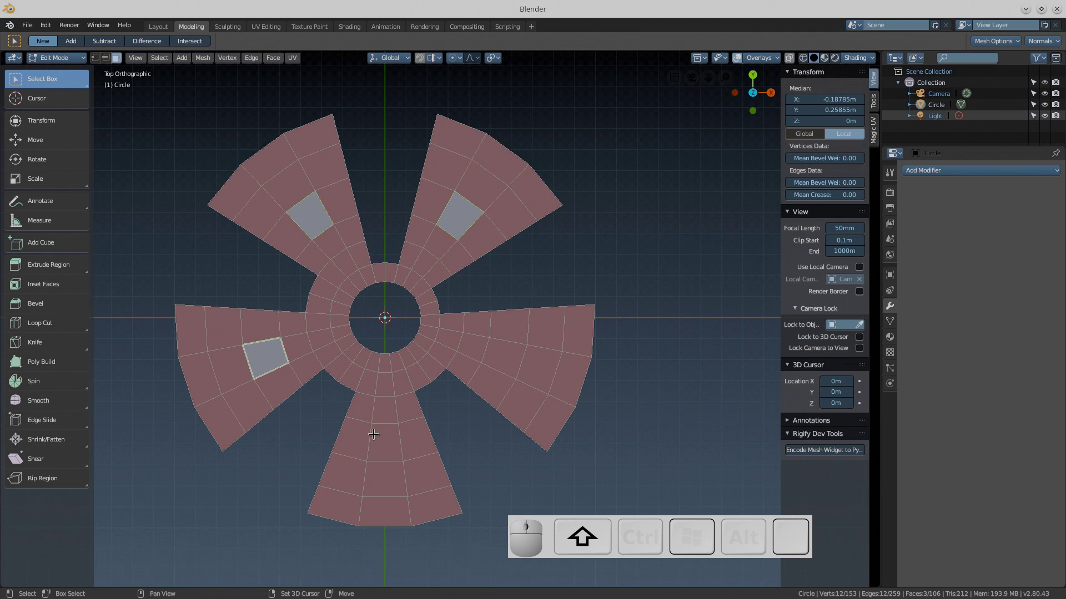
pyautogui.keyDown('shift'); pyautogui.click(384, 442); pyautogui.keyUp('shift')
pyautogui.keyDown('shift'); pyautogui.click(503, 360); pyautogui.keyUp('shift')
pyautogui.press('x')
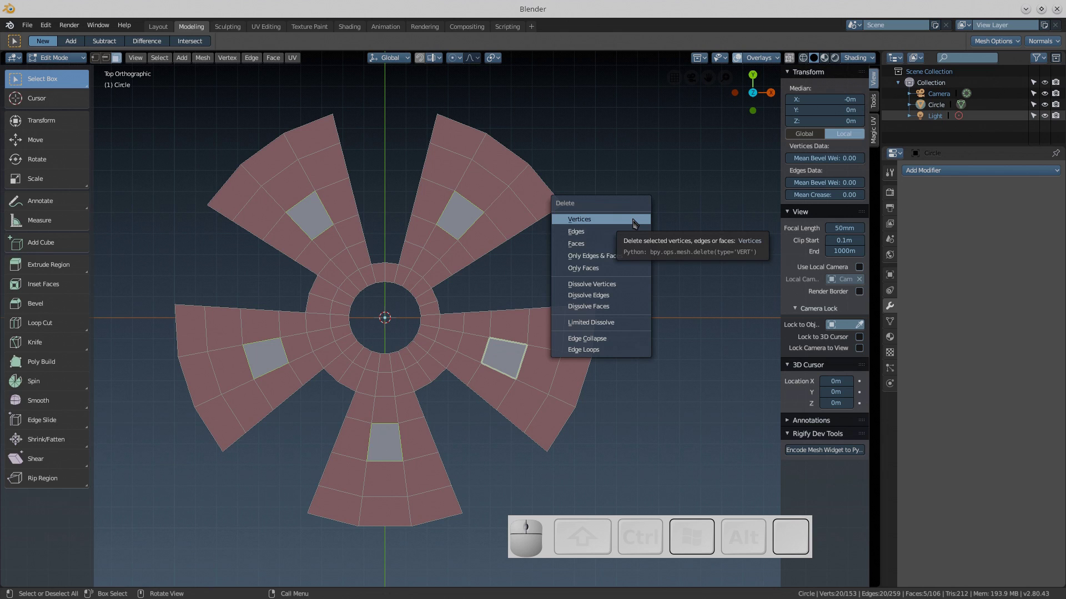
pyautogui.click(583, 268)
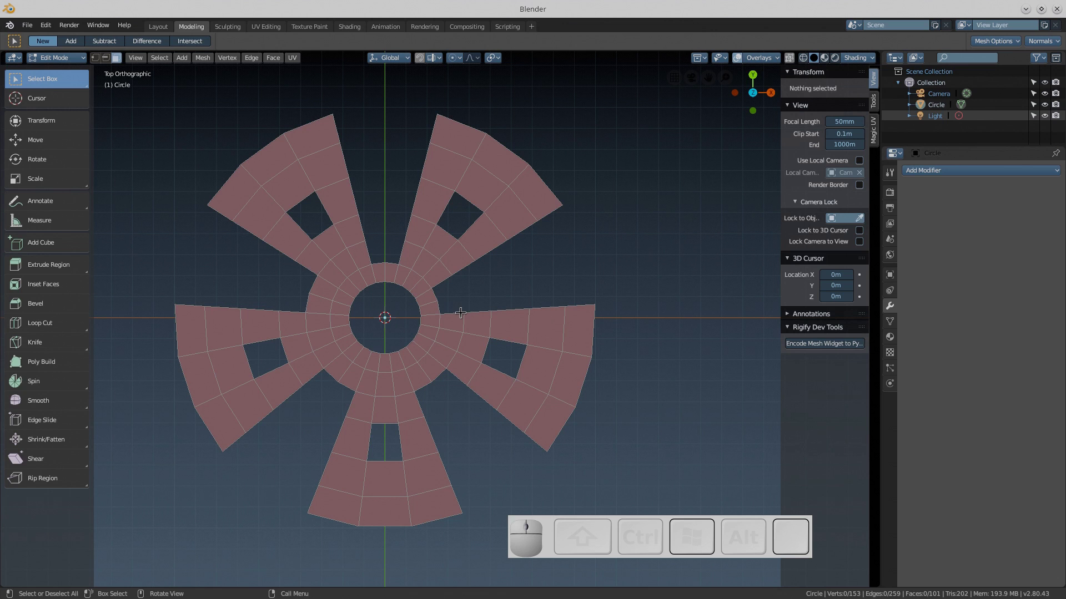
# Bridge the gap between the upper-right and right spokes with new edges and two filled faces
pyautogui.press('1')
pyautogui.click(464, 313)
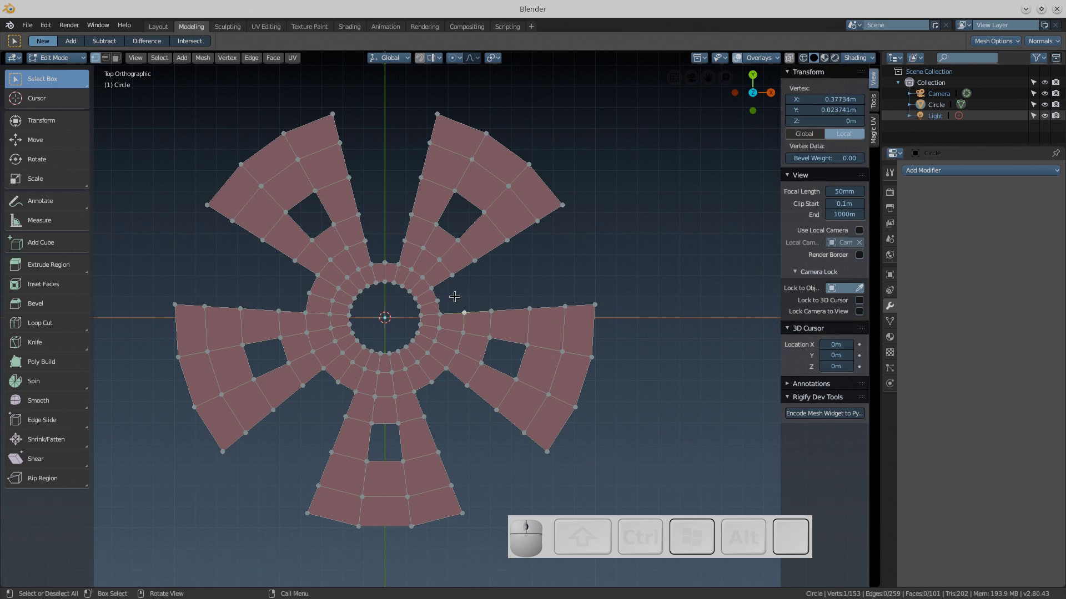
pyautogui.press('e')
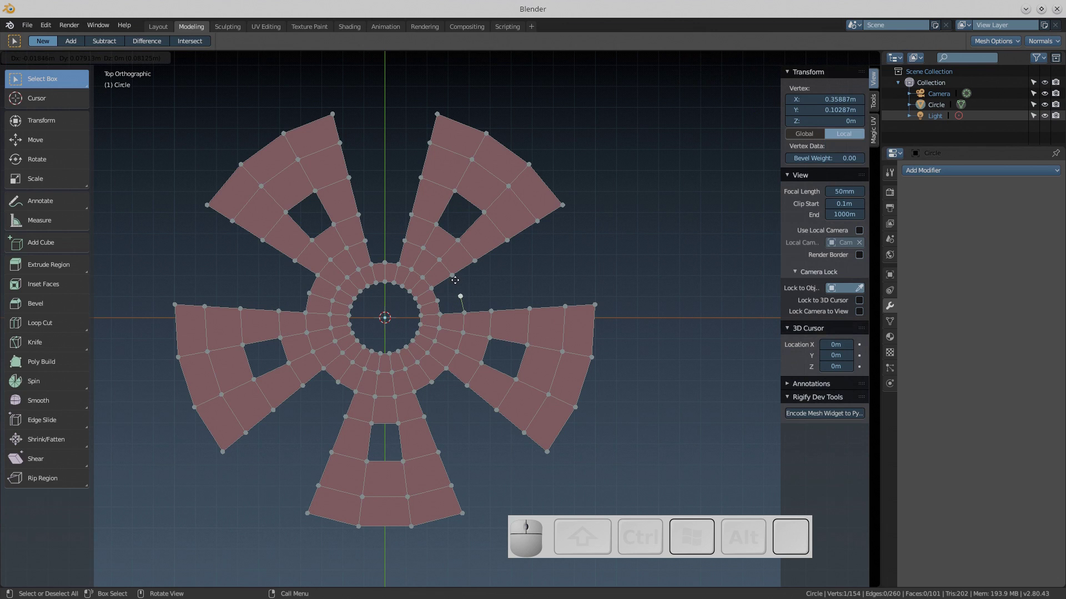
pyautogui.click(455, 280)
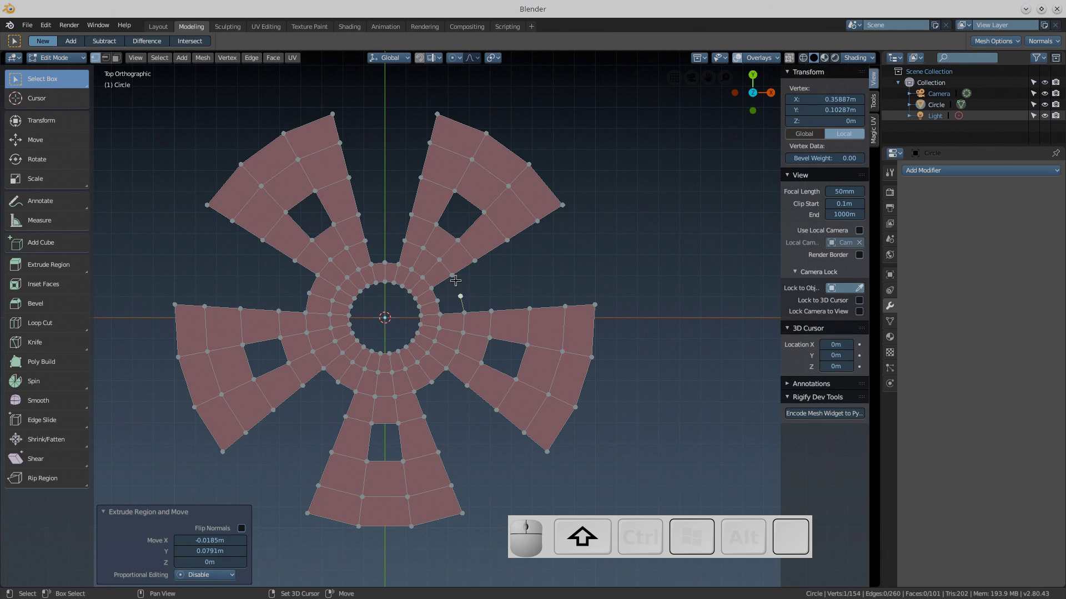
pyautogui.keyDown('shift'); pyautogui.click(458, 283); pyautogui.keyUp('shift')
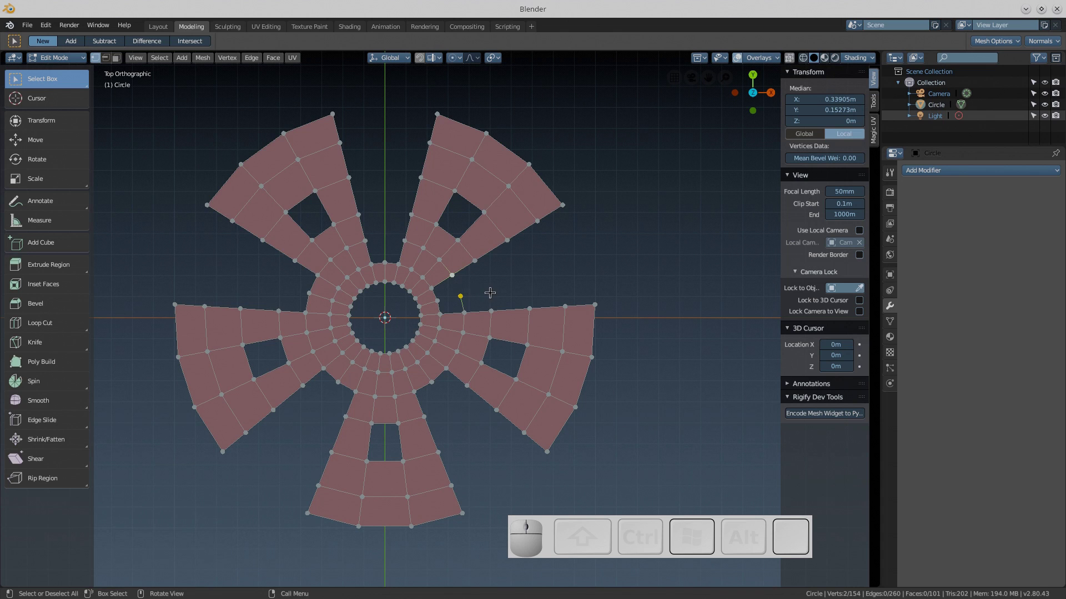
pyautogui.press('f')
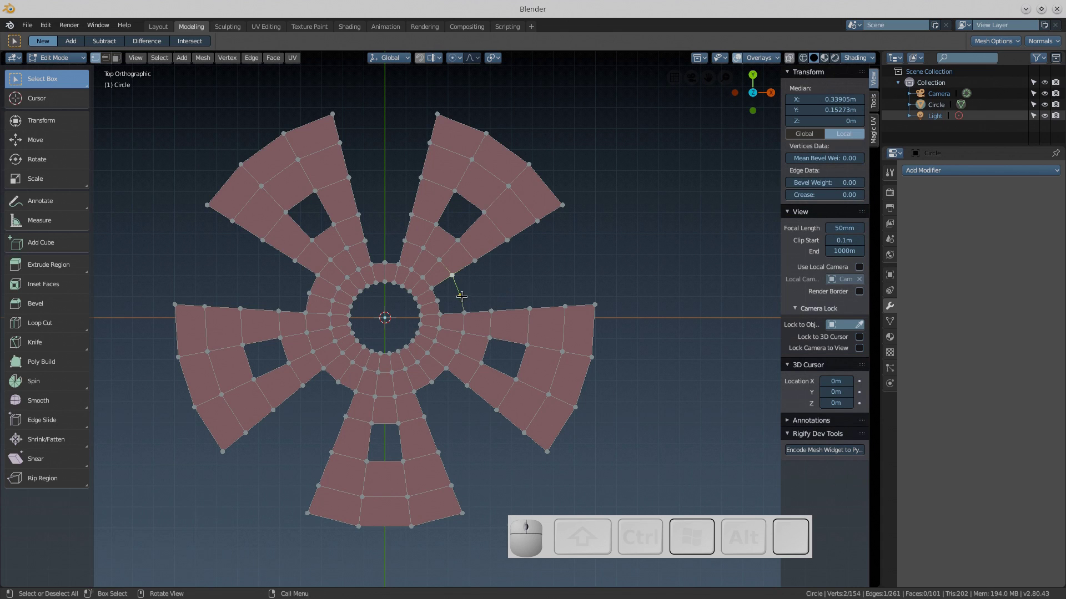
pyautogui.keyDown('shift'); pyautogui.click(452, 278); pyautogui.keyUp('shift')
pyautogui.keyDown('shift'); pyautogui.click(438, 299); pyautogui.keyUp('shift')
pyautogui.press('f')
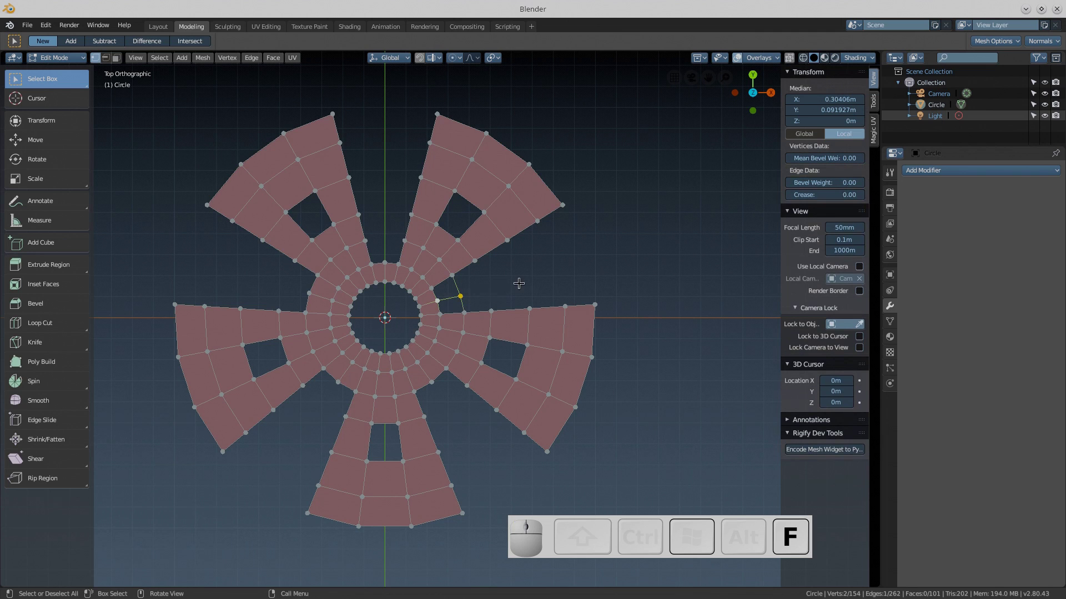
pyautogui.press('c')
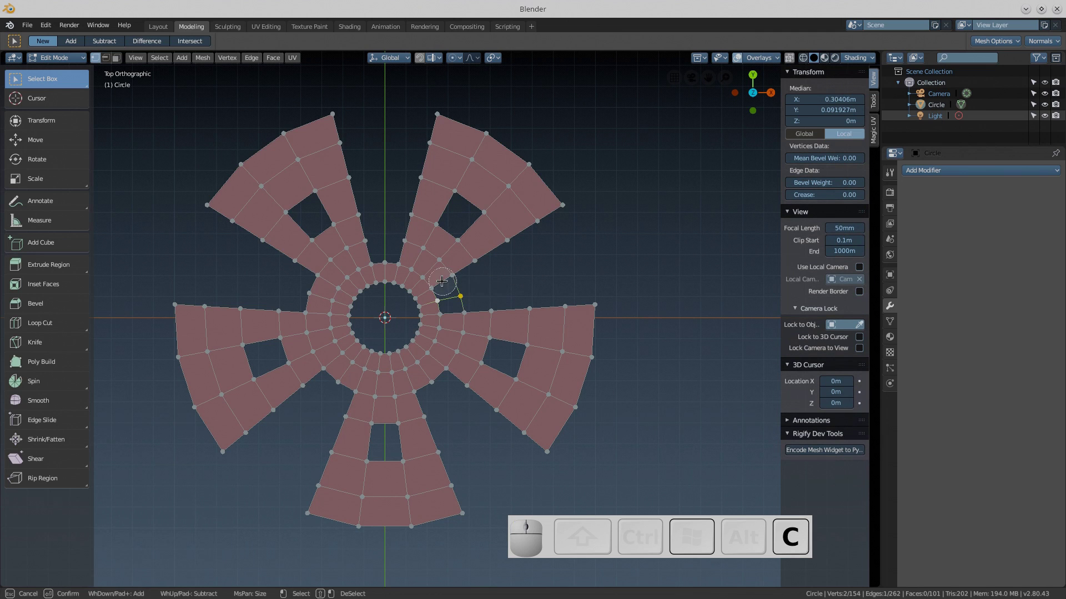
pyautogui.moveTo(446, 283); pyautogui.dragTo(453, 303)
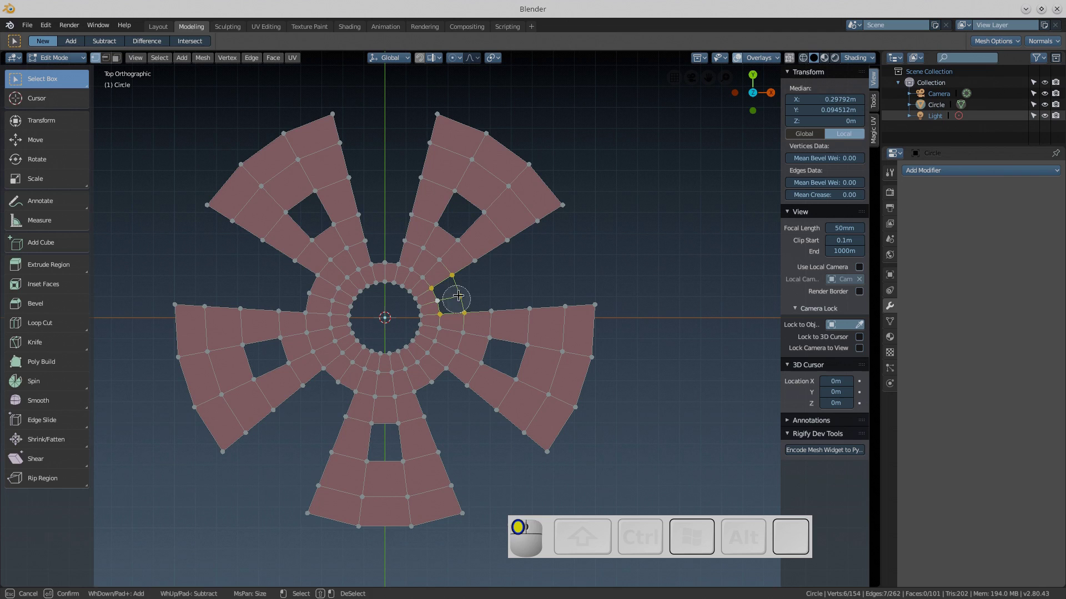
pyautogui.rightClick(489, 281)
pyautogui.press('f')
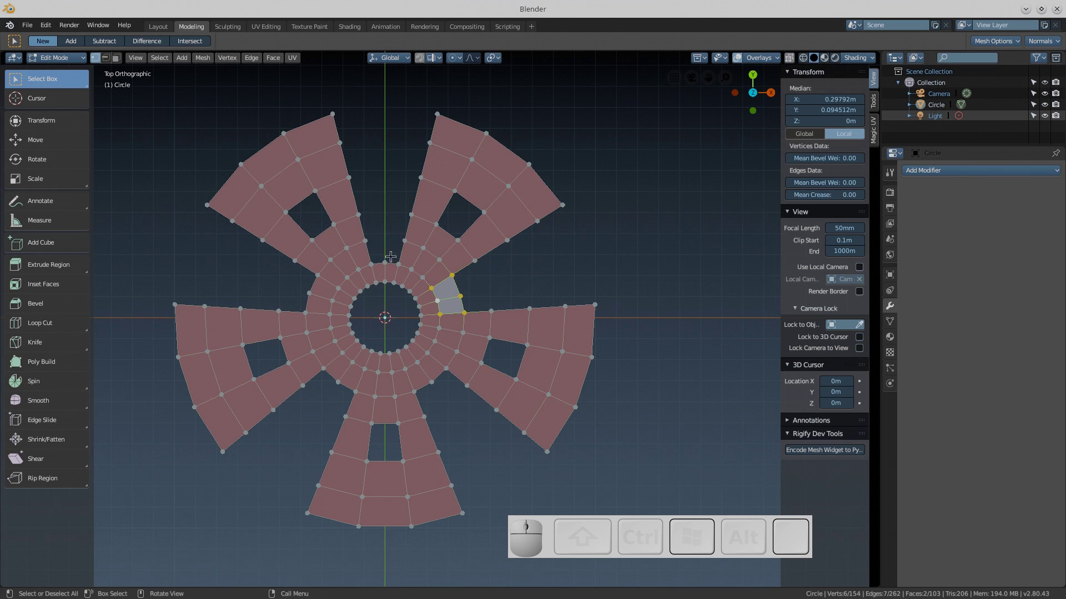
# Fill the top gap of the hub ring with two new faces, then deselect everything
pyautogui.click(405, 240)
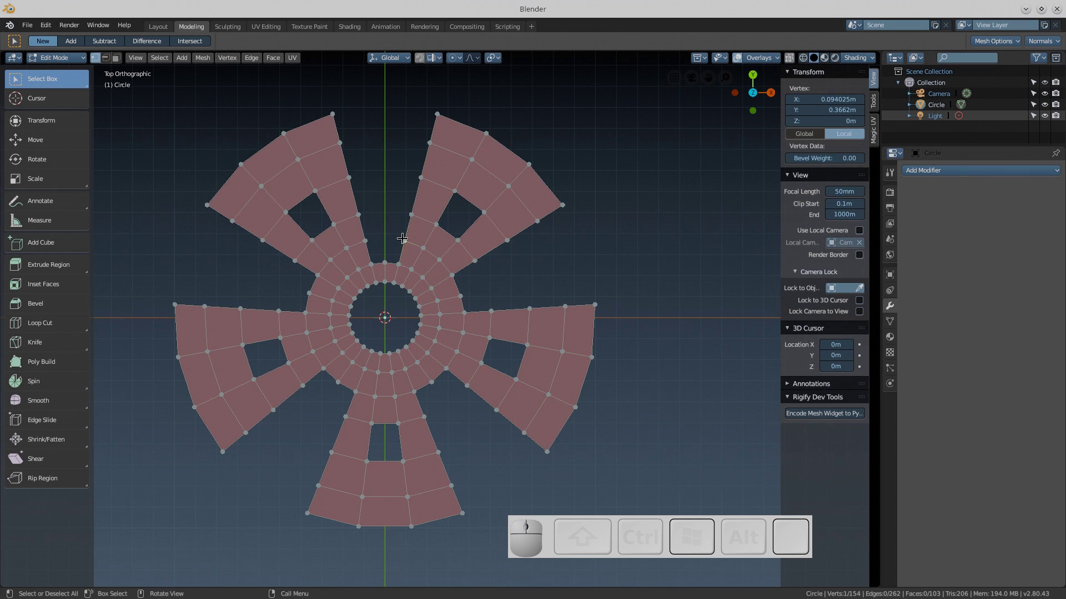
pyautogui.press('e')
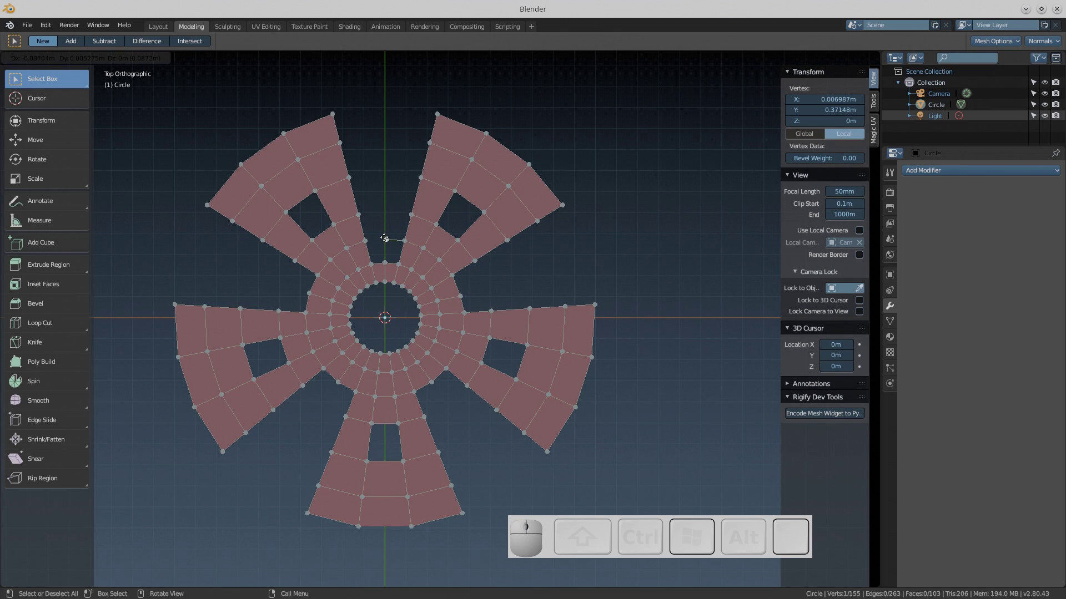
pyautogui.click(385, 238)
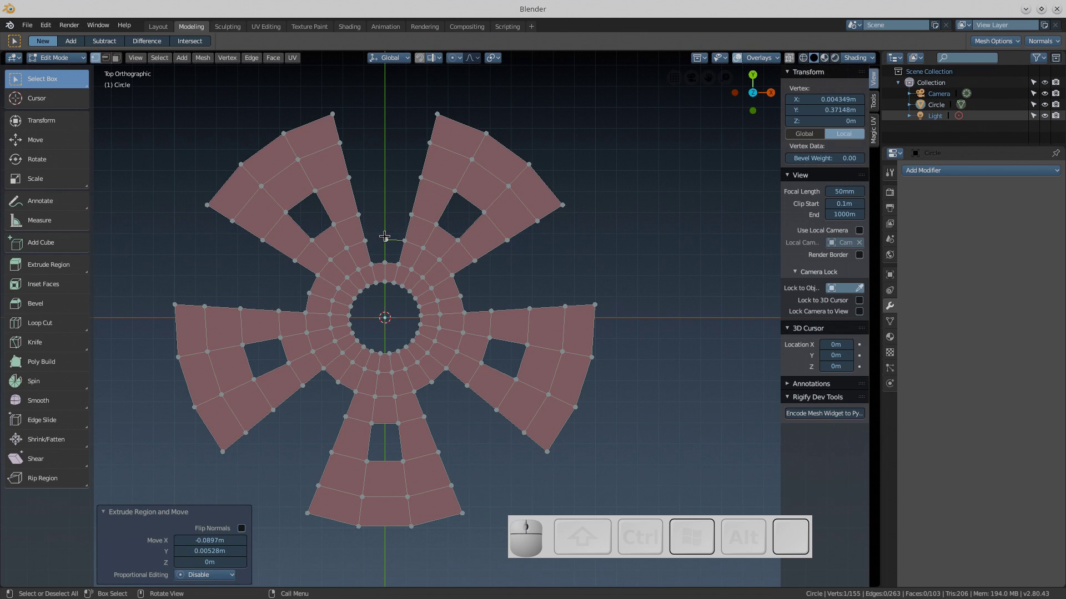
pyautogui.click(385, 238)
pyautogui.keyDown('shift'); pyautogui.click(365, 238); pyautogui.keyUp('shift')
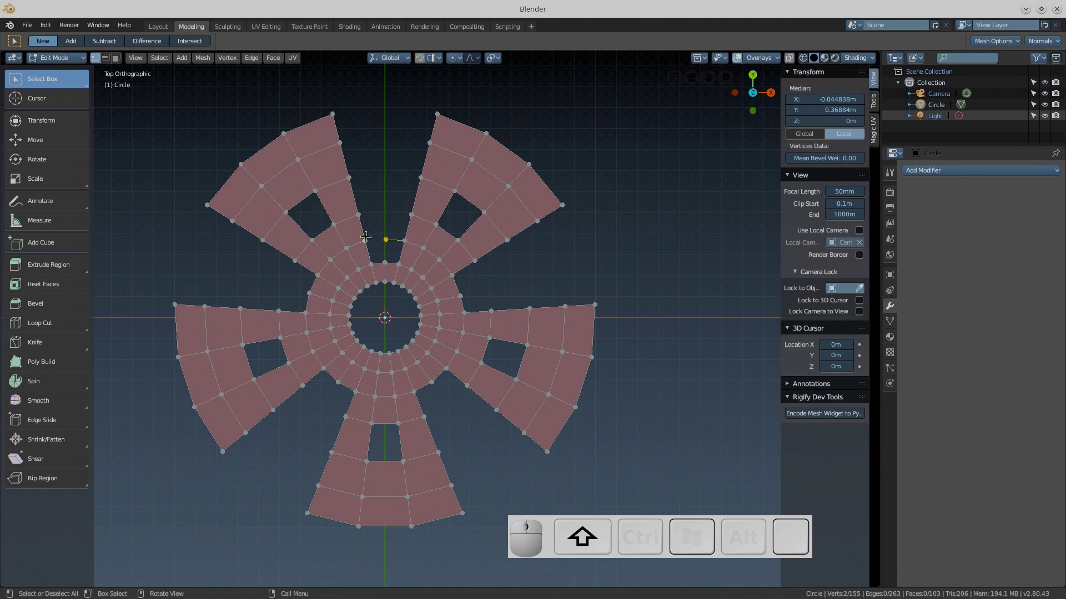
pyautogui.press('f')
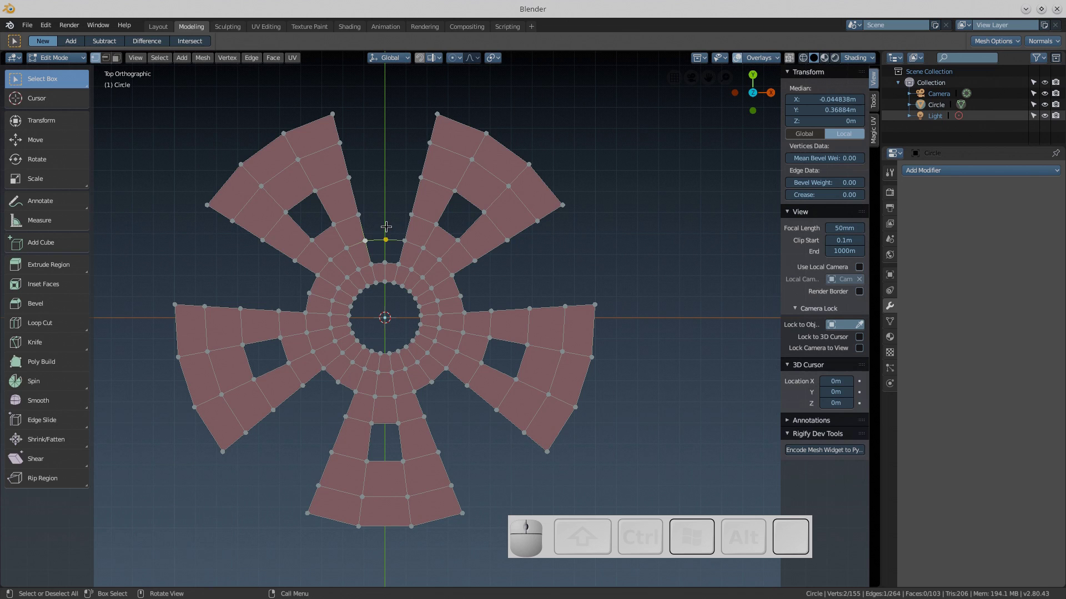
pyautogui.click(385, 239)
pyautogui.keyDown('shift'); pyautogui.click(385, 261); pyautogui.keyUp('shift')
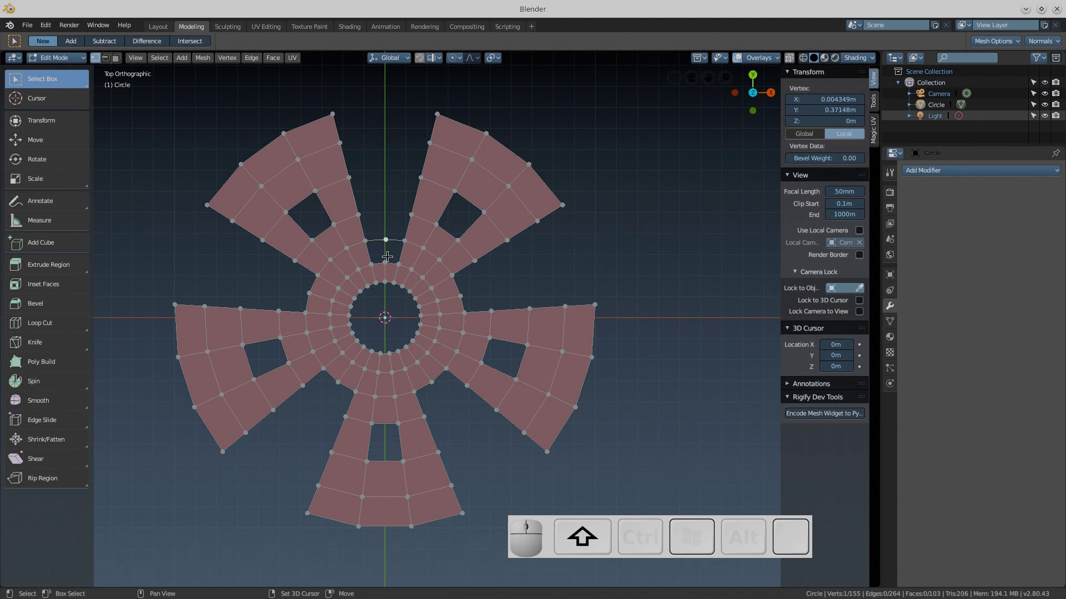
pyautogui.press('f')
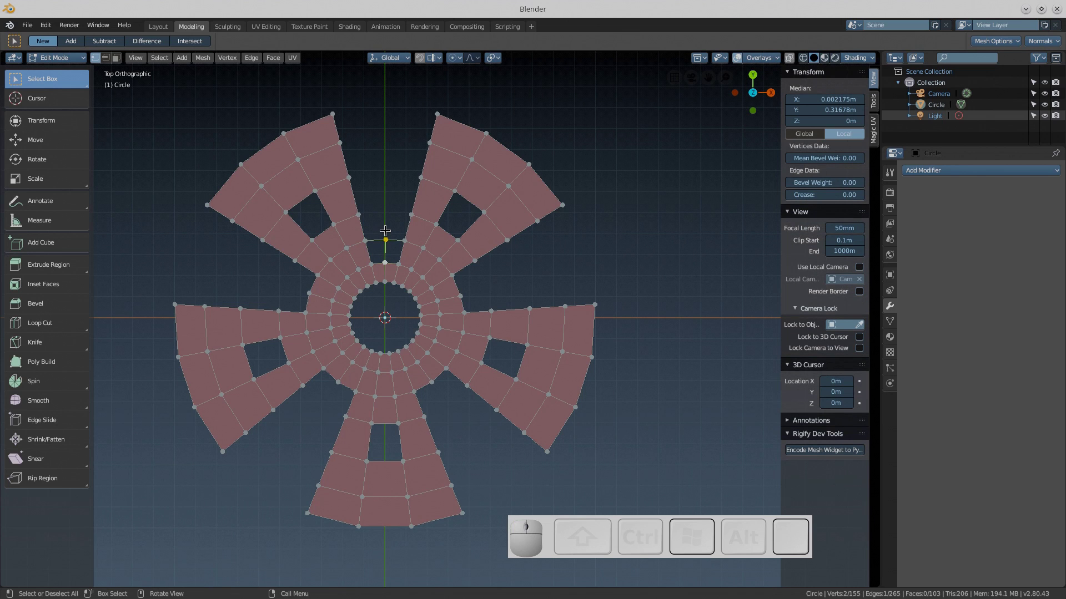
pyautogui.press('c')
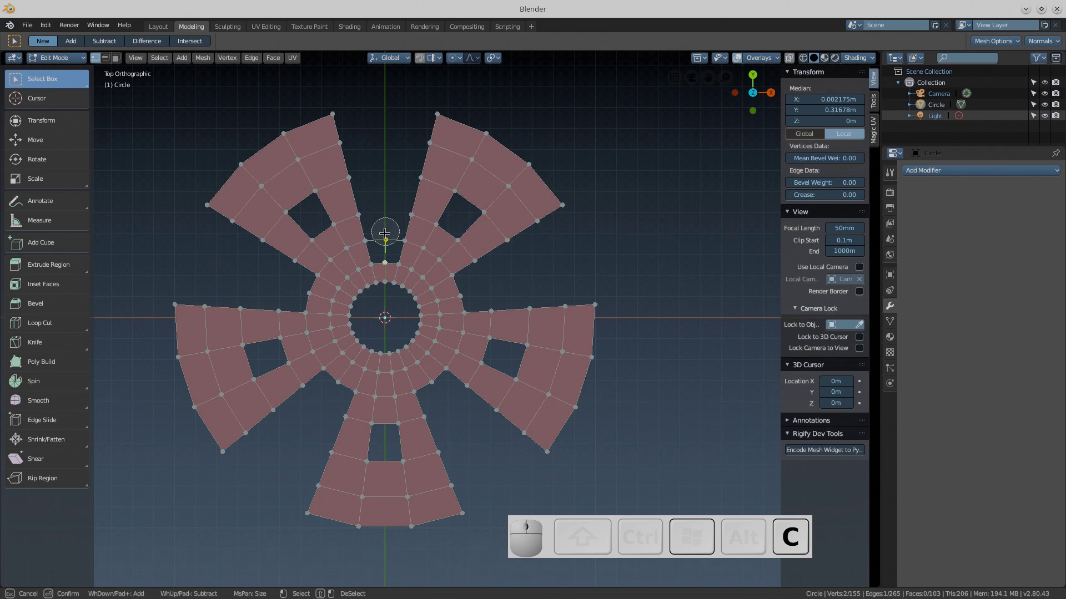
pyautogui.moveTo(386, 234)
pyautogui.mouseDown()
pyautogui.moveTo(384, 255)
pyautogui.moveTo(395, 240)
pyautogui.mouseUp()
pyautogui.rightClick(394, 239)
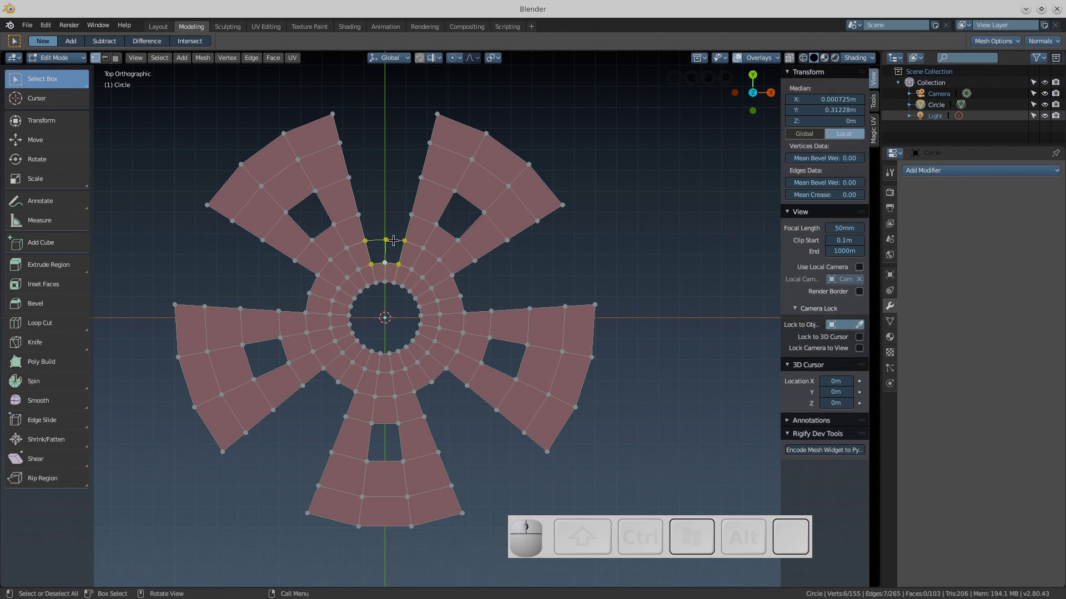
pyautogui.press('f')
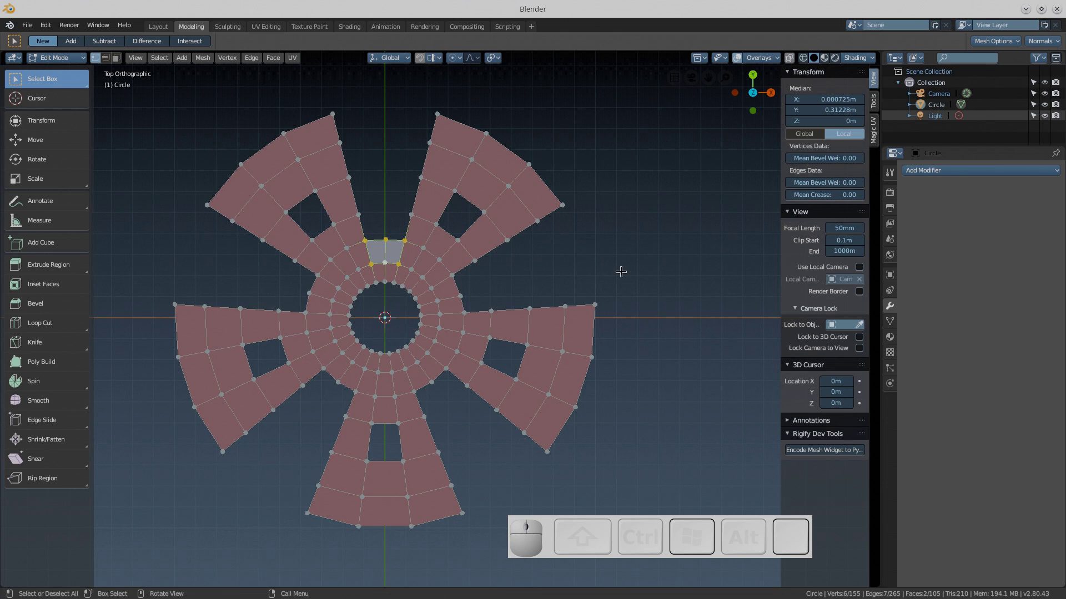
pyautogui.click(666, 232)
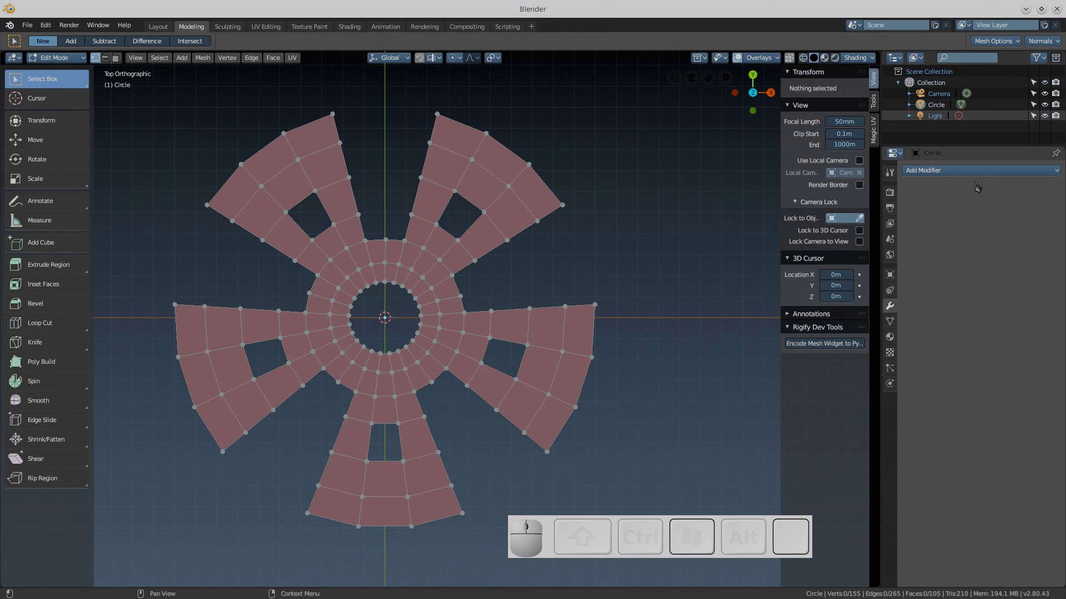
# Add a Subdivision Surface modifier with viewport levels set to 6
pyautogui.click(959, 171)
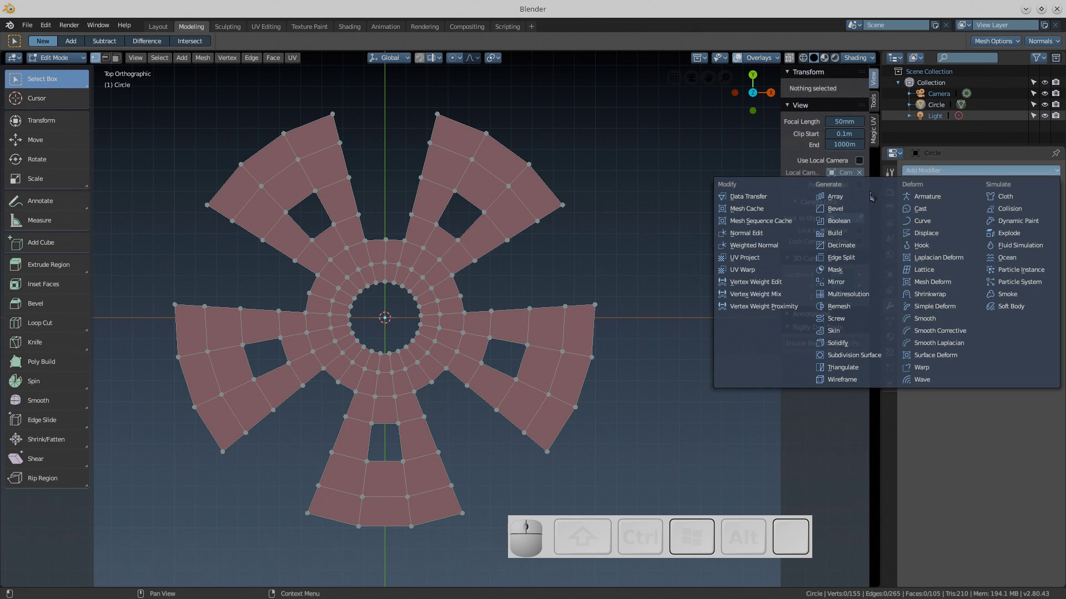
pyautogui.click(866, 355)
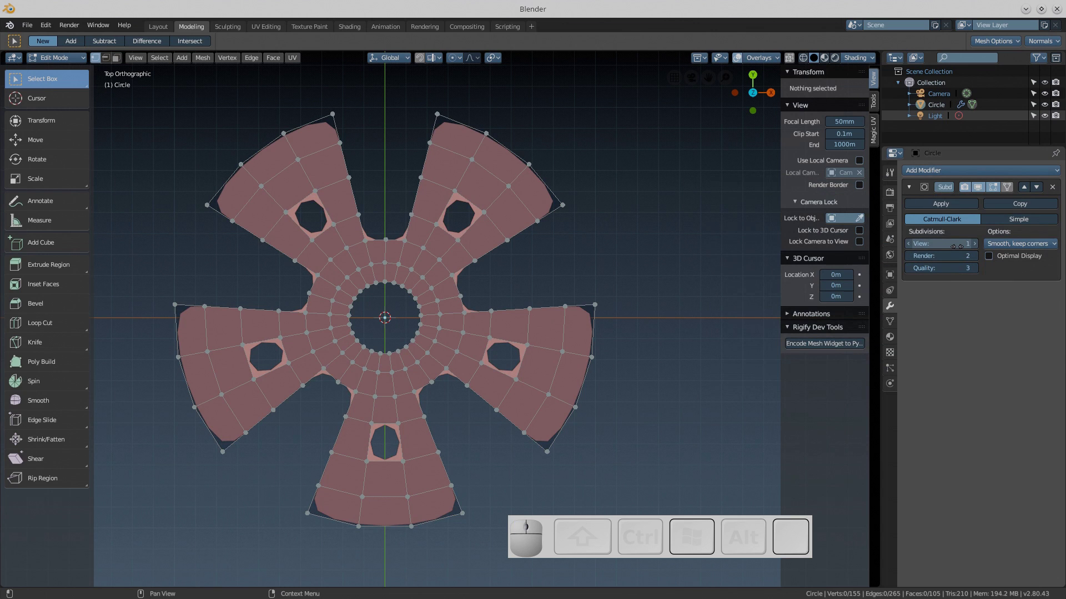
pyautogui.moveTo(958, 244); pyautogui.dragTo(979, 244)
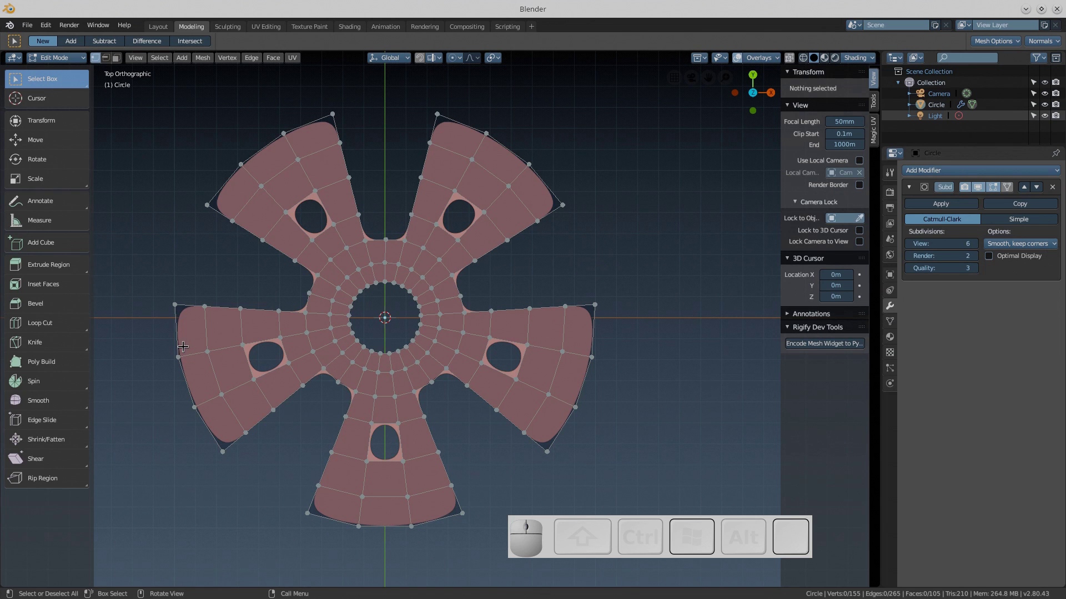
# Switch to face select mode and brush-select a face on the left spoke
pyautogui.press('c')
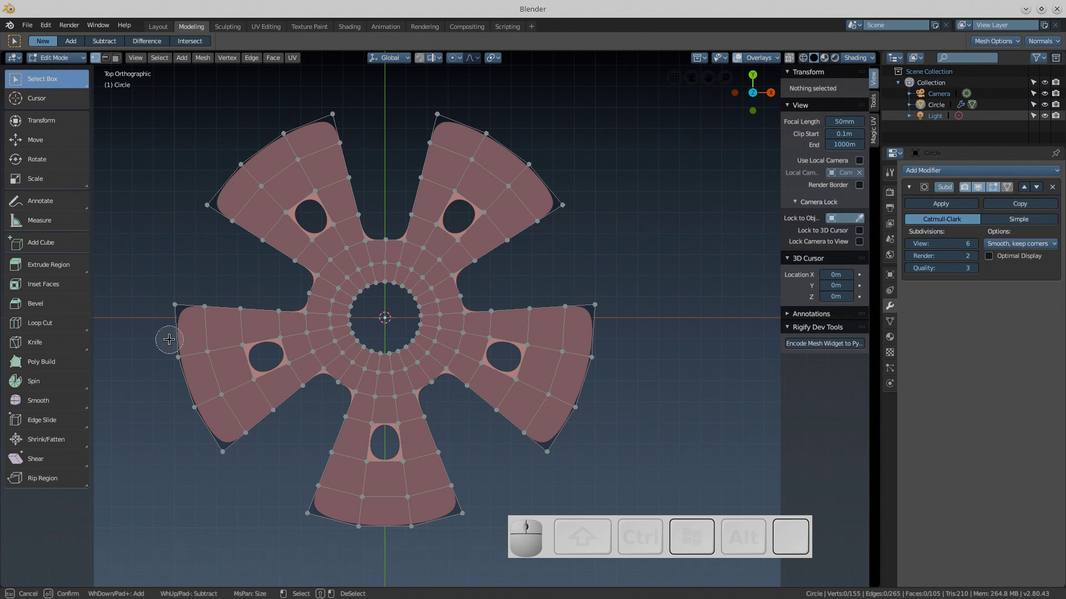
pyautogui.press('3')
pyautogui.rightClick(169, 339)
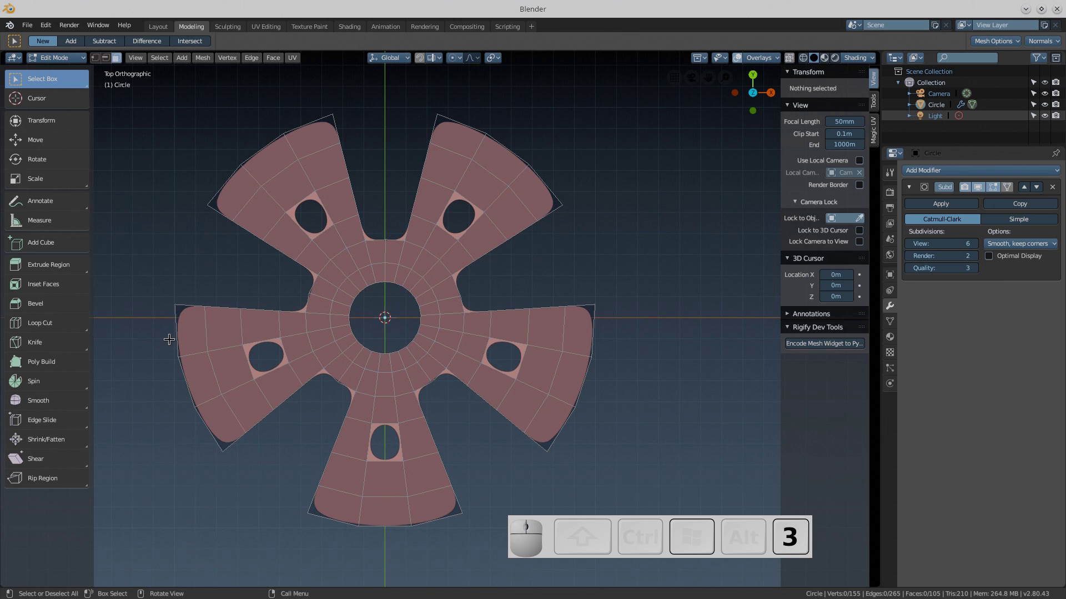
pyautogui.press('c')
pyautogui.moveTo(167, 335); pyautogui.dragTo(181, 225)
# Select the outer rim edges of all five spokes and set their Mean Crease to 1.00
pyautogui.rightClick(180, 224)
pyautogui.press('2')
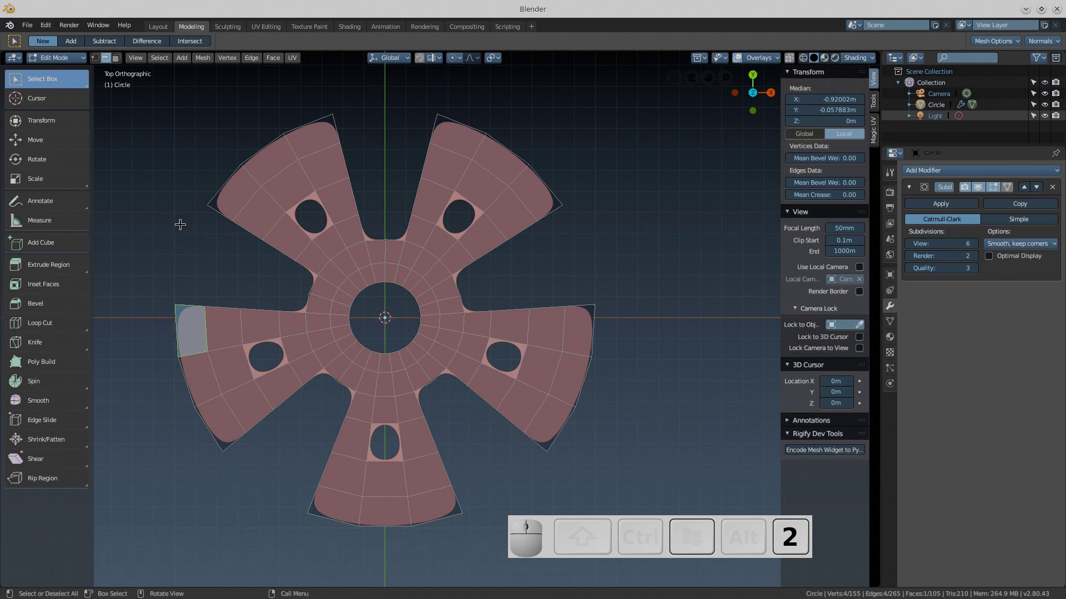
pyautogui.click(170, 303)
pyautogui.press('c')
pyautogui.moveTo(171, 299)
pyautogui.mouseDown()
pyautogui.moveTo(173, 228)
pyautogui.moveTo(242, 133)
pyautogui.moveTo(330, 99)
pyautogui.moveTo(347, 109)
pyautogui.moveTo(516, 99)
pyautogui.moveTo(572, 200)
pyautogui.mouseUp()
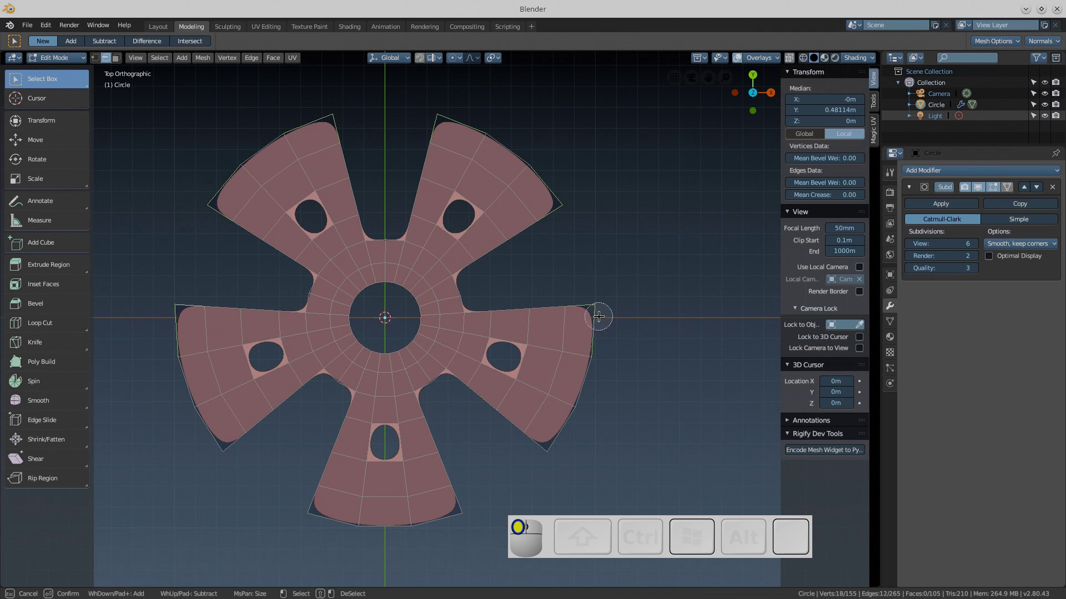
pyautogui.moveTo(598, 316)
pyautogui.mouseDown()
pyautogui.moveTo(561, 440)
pyautogui.moveTo(502, 488)
pyautogui.moveTo(460, 519)
pyautogui.moveTo(305, 537)
pyautogui.moveTo(306, 514)
pyautogui.moveTo(172, 415)
pyautogui.moveTo(145, 304)
pyautogui.mouseUp()
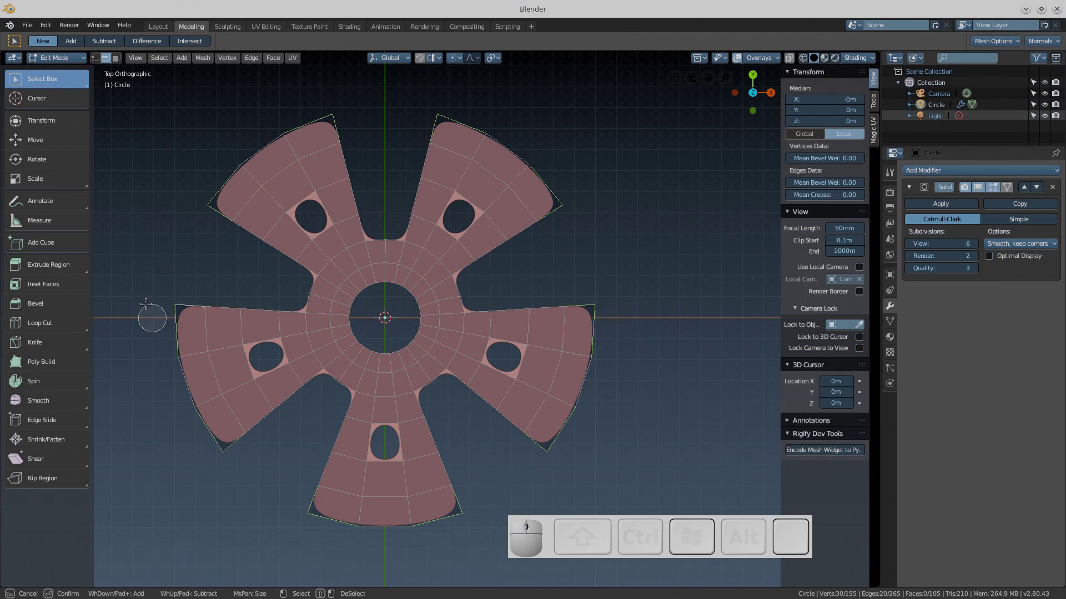
pyautogui.rightClick(671, 246)
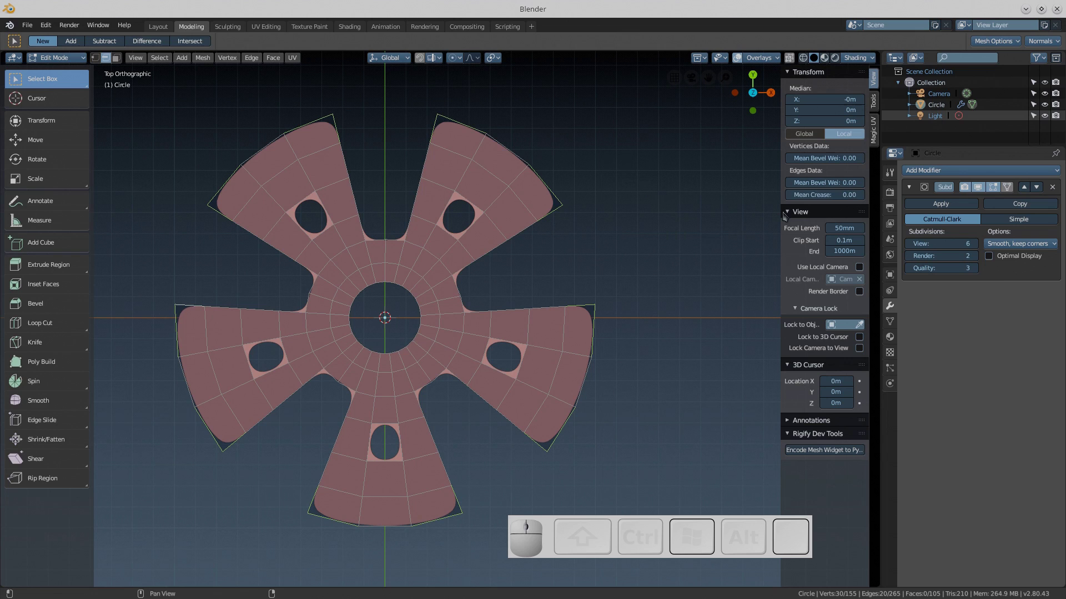
pyautogui.click(824, 195)
pyautogui.moveTo(825, 195); pyautogui.dragTo(855, 195)
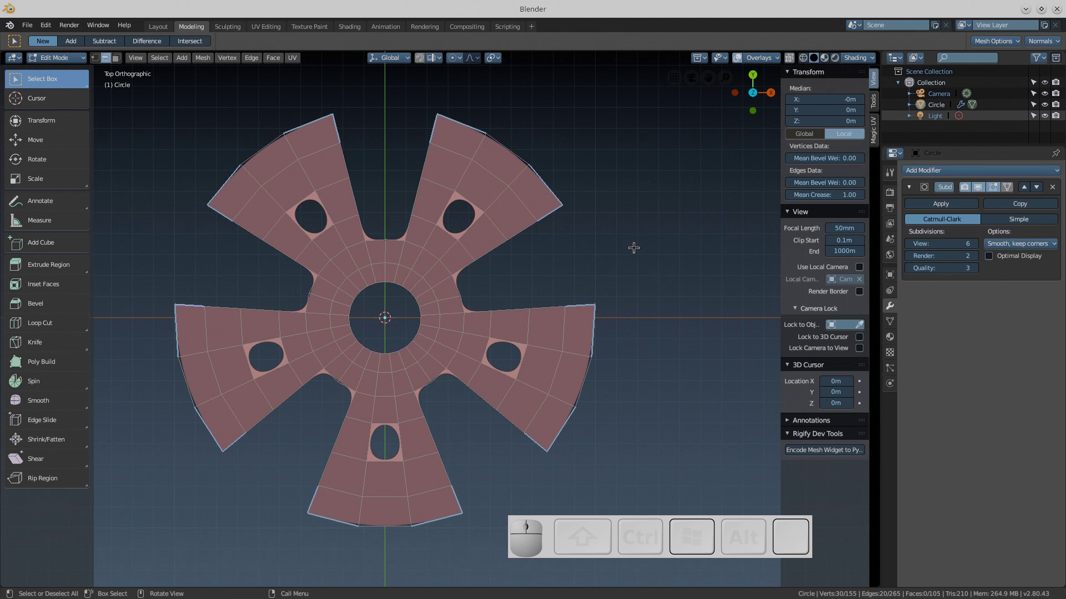
# Select the upper-right hole's vertices and round them with To Sphere at factor 1
pyautogui.press('1')
pyautogui.press('a')
pyautogui.press('a')
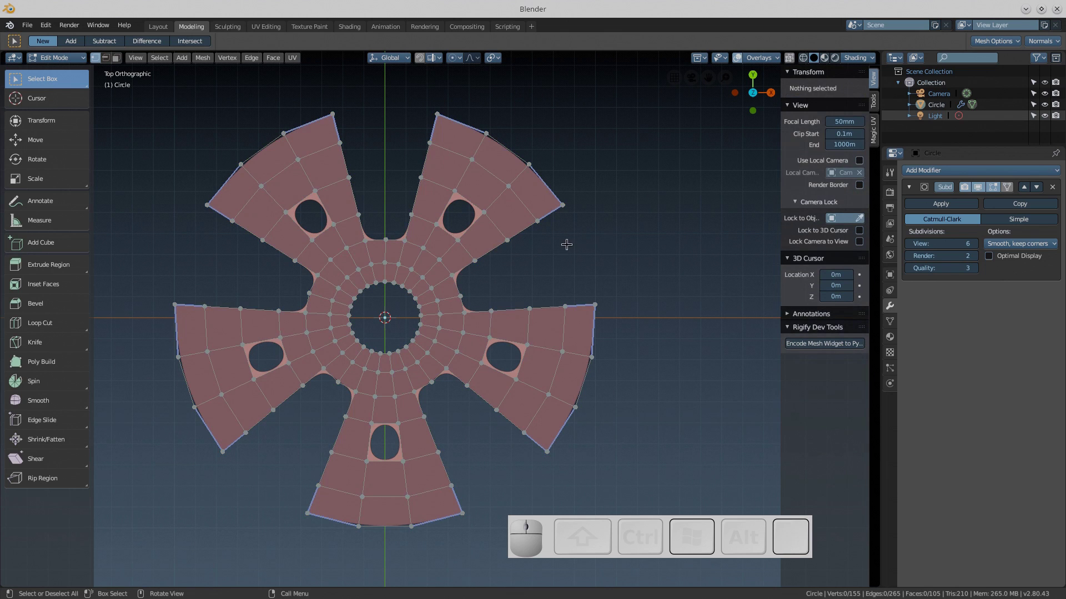
pyautogui.press('c')
pyautogui.moveTo(448, 235)
pyautogui.mouseDown()
pyautogui.moveTo(455, 191)
pyautogui.moveTo(475, 207)
pyautogui.mouseUp()
pyautogui.rightClick(582, 250)
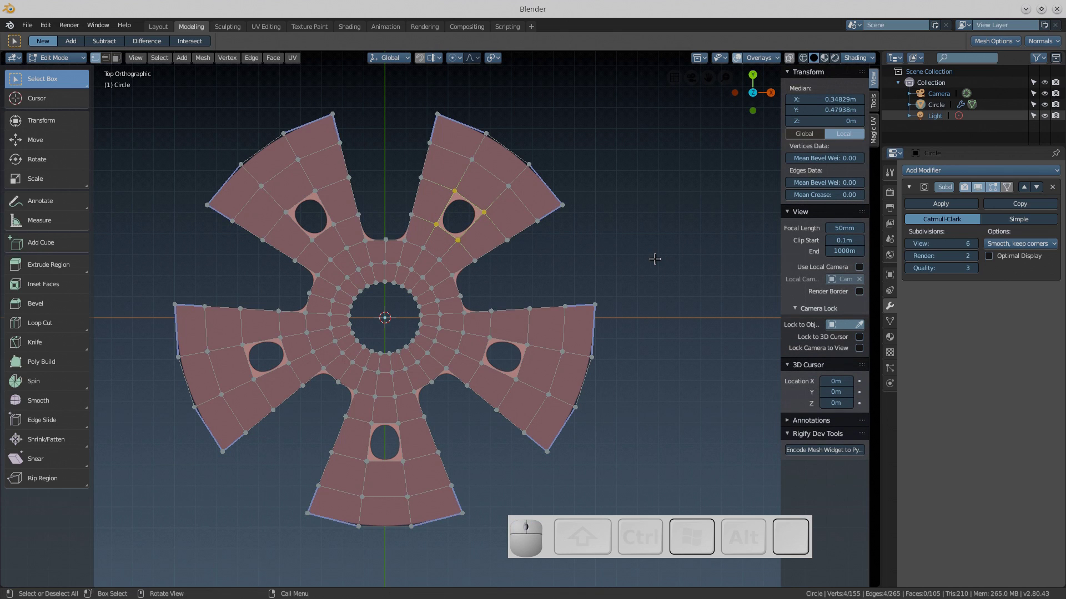
pyautogui.hotkey('shift', 'alt', 's')
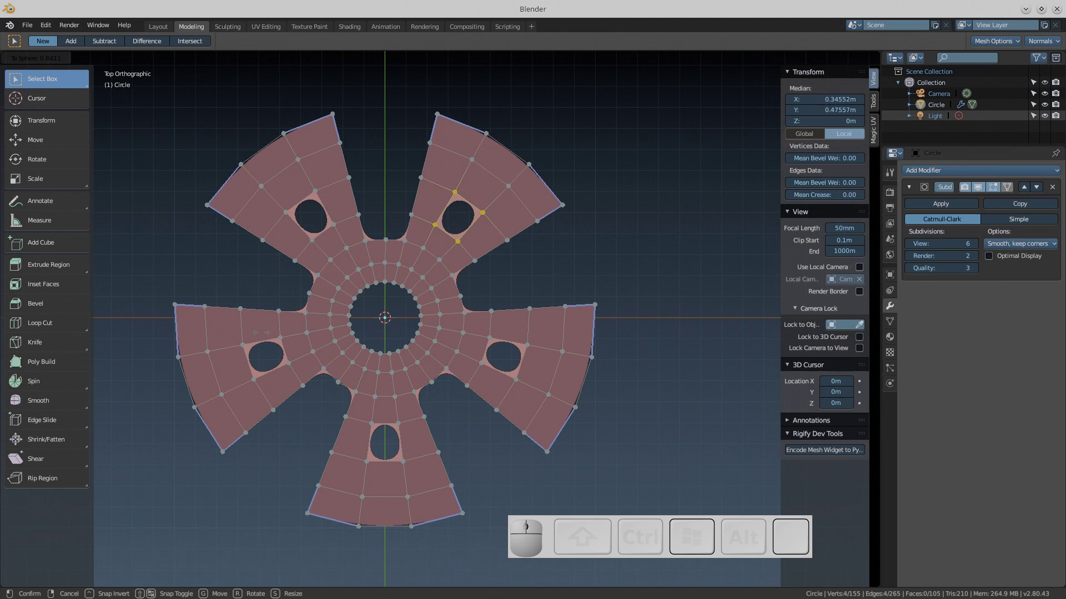
pyautogui.press('1')
pyautogui.click(568, 253)
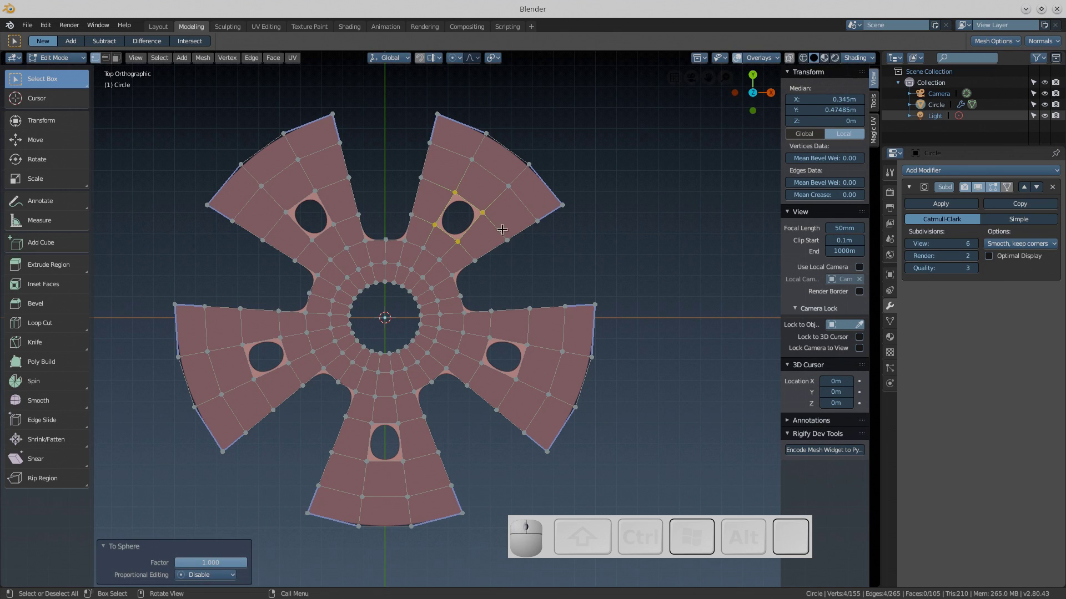
# Round the upper-left and left spoke holes into full circles with To Sphere
pyautogui.click(296, 208)
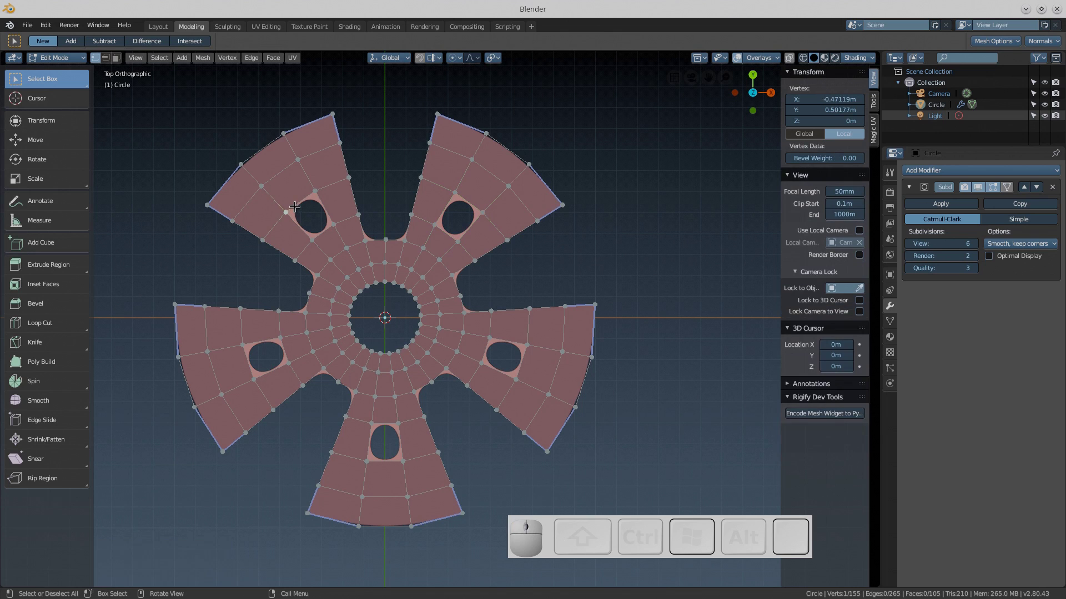
pyautogui.press('c')
pyautogui.moveTo(305, 211)
pyautogui.mouseDown()
pyautogui.moveTo(319, 214)
pyautogui.moveTo(302, 225)
pyautogui.moveTo(294, 212)
pyautogui.mouseUp()
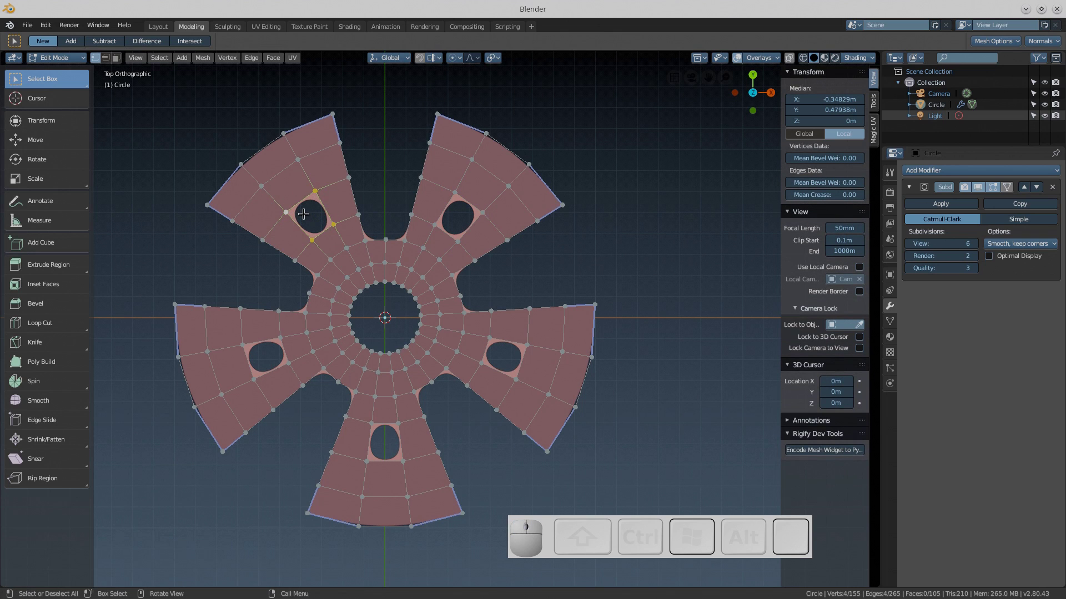
pyautogui.hotkey('shift', 'alt', 's')
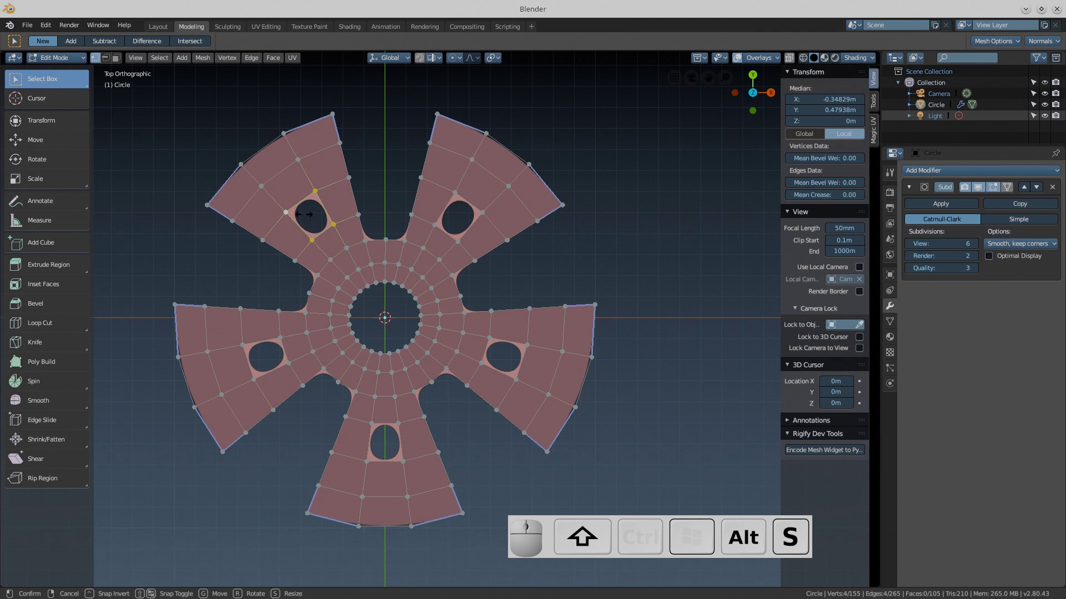
pyautogui.click(527, 288)
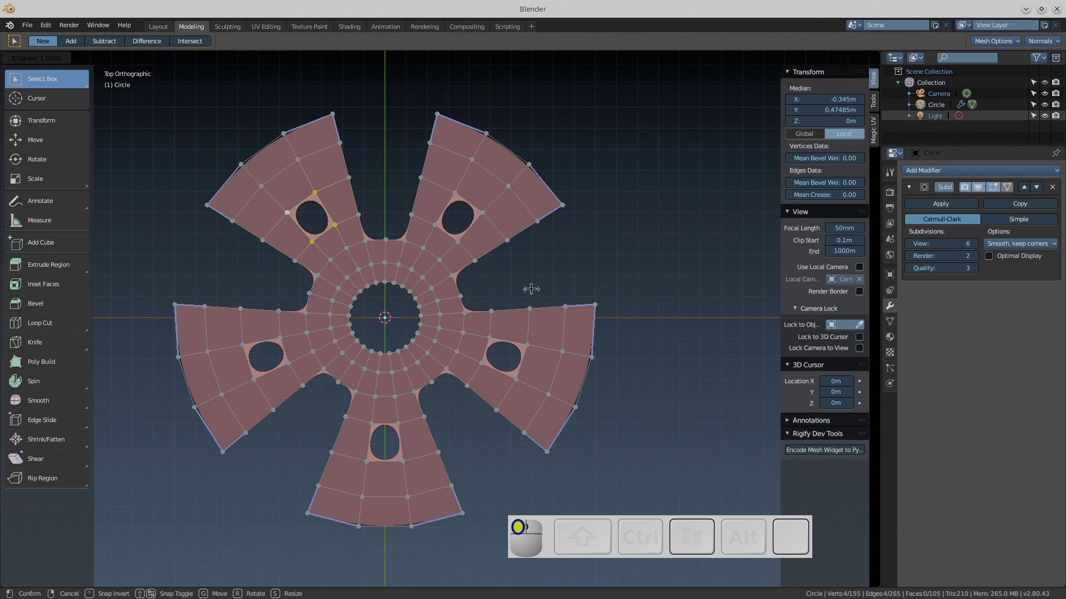
pyautogui.click(283, 340)
pyautogui.keyDown('shift'); pyautogui.click(244, 346); pyautogui.keyUp('shift')
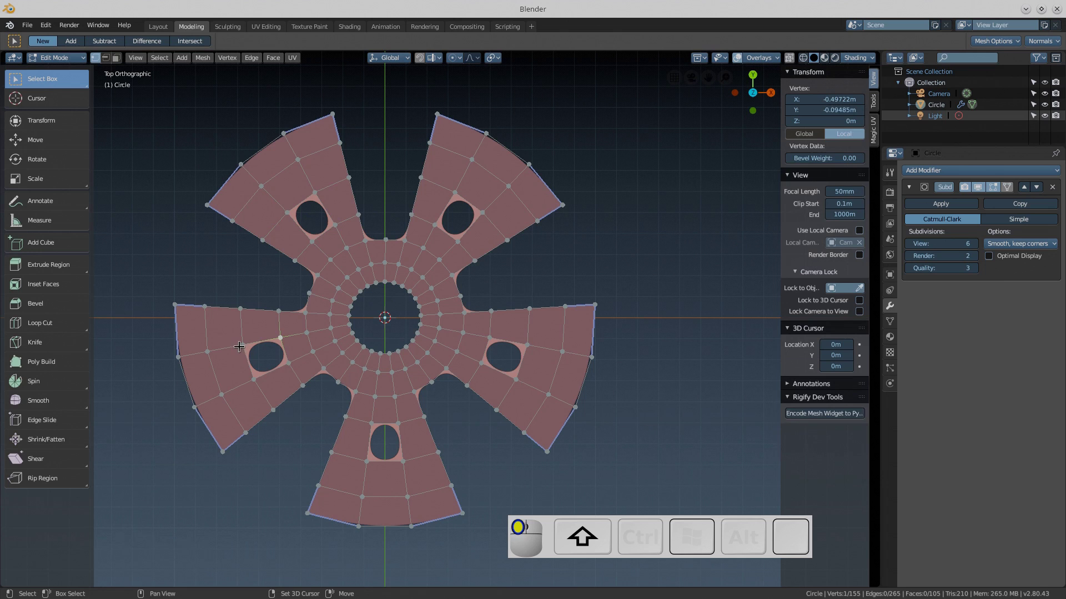
pyautogui.keyDown('shift'); pyautogui.click(253, 378); pyautogui.keyUp('shift')
pyautogui.keyDown('shift'); pyautogui.click(288, 363); pyautogui.keyUp('shift')
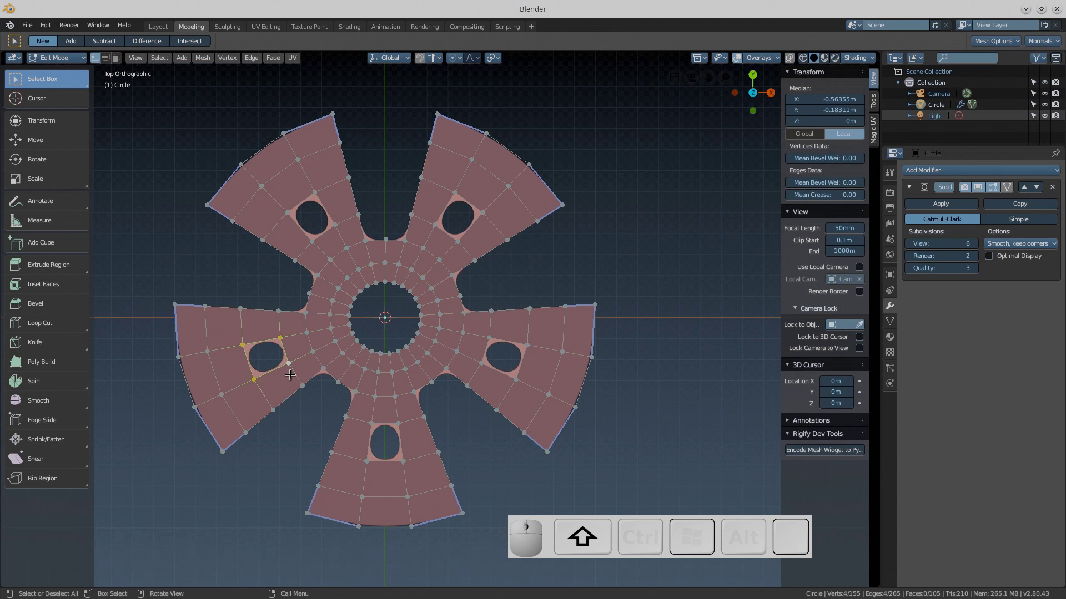
pyautogui.hotkey('shift', 'alt', 's')
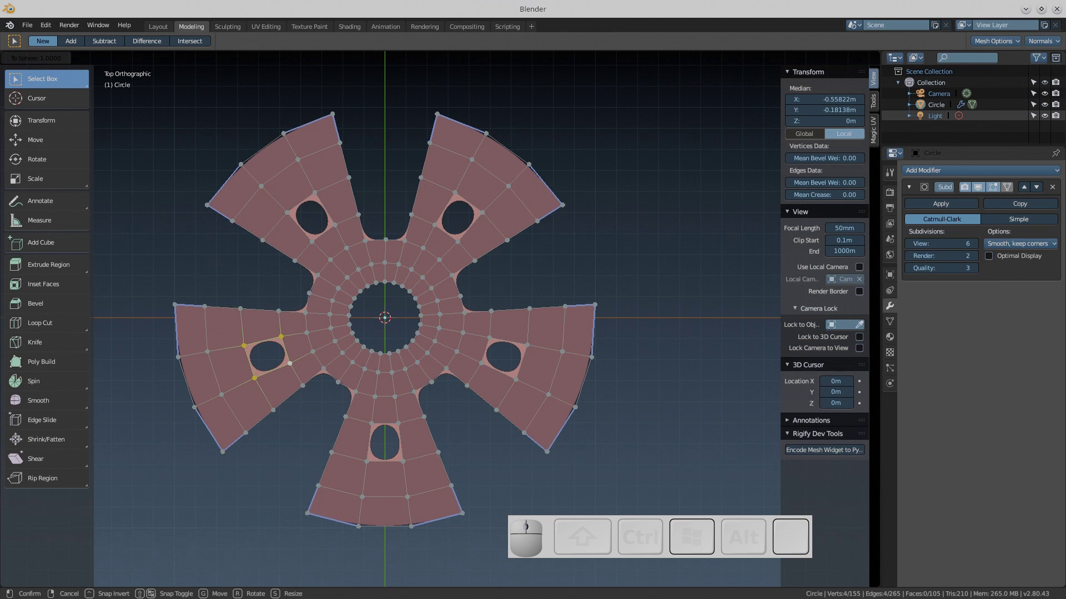
pyautogui.click(226, 505)
# Round the bottom and right spoke holes into full circles with To Sphere
pyautogui.click(349, 463)
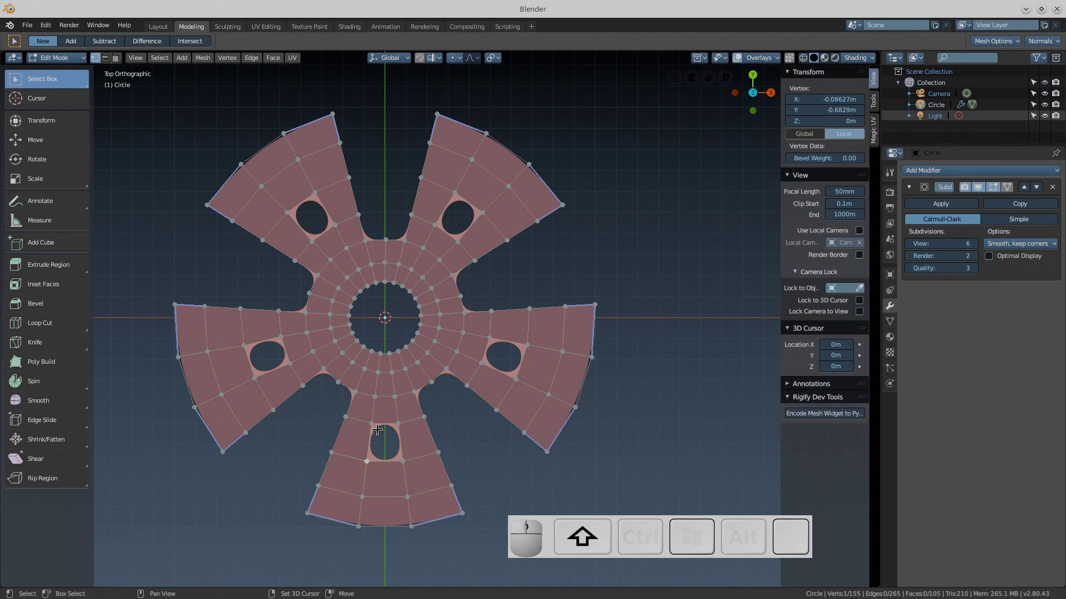
pyautogui.keyDown('shift'); pyautogui.click(395, 424); pyautogui.keyUp('shift')
pyautogui.keyDown('shift'); pyautogui.click(398, 423); pyautogui.keyUp('shift')
pyautogui.keyDown('shift'); pyautogui.click(403, 461); pyautogui.keyUp('shift')
pyautogui.hotkey('shift', 'alt', 's')
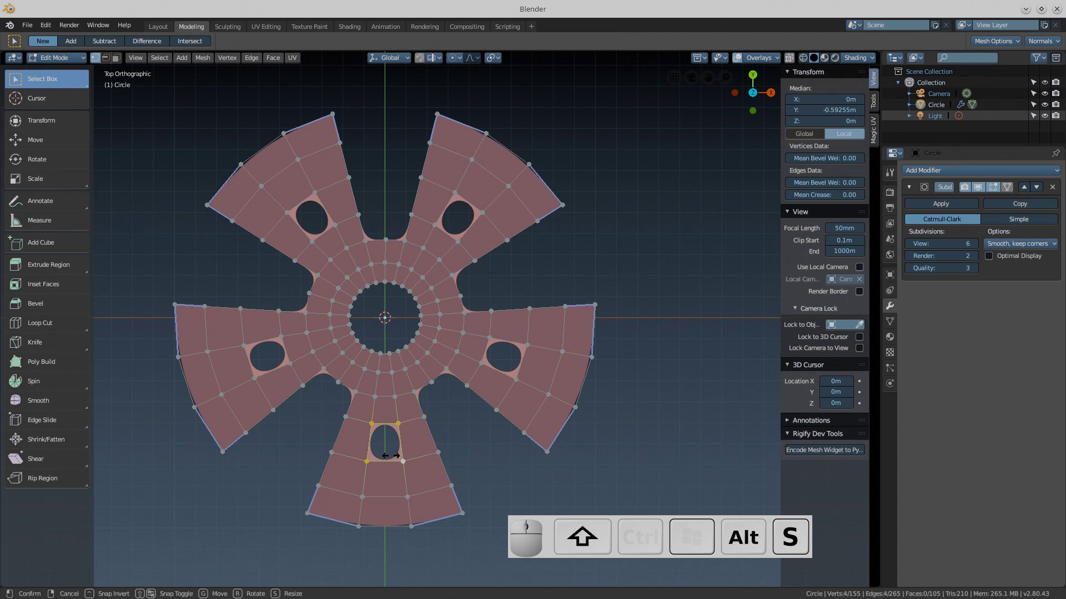
pyautogui.click(488, 455)
pyautogui.click(527, 351)
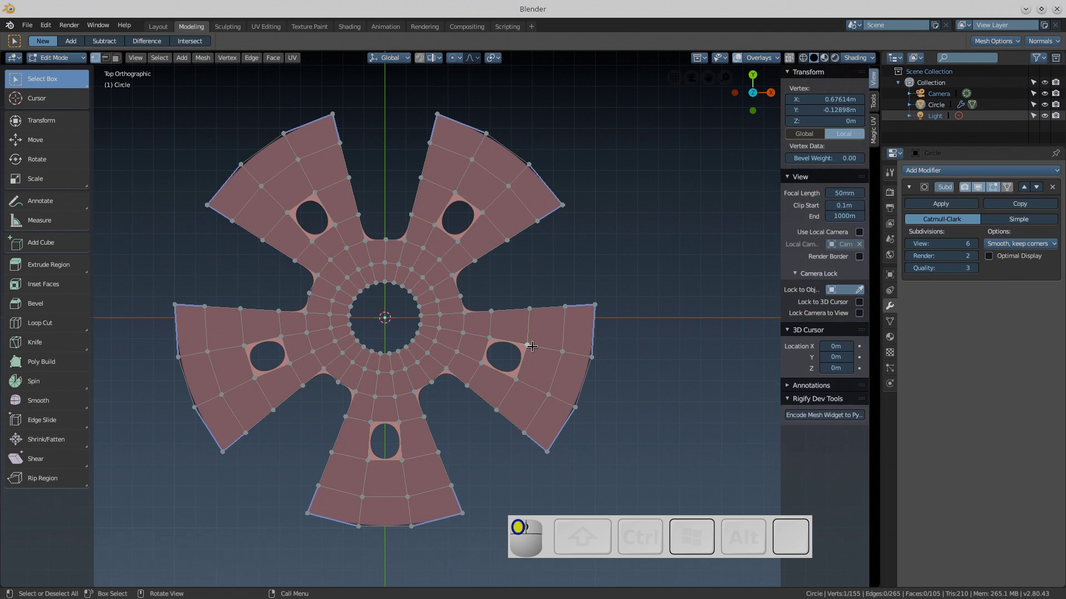
pyautogui.keyDown('shift'); pyautogui.click(489, 338); pyautogui.keyUp('shift')
pyautogui.keyDown('shift'); pyautogui.click(481, 364); pyautogui.keyUp('shift')
pyautogui.keyDown('shift'); pyautogui.click(516, 380); pyautogui.keyUp('shift')
pyautogui.hotkey('shift', 'alt', 's')
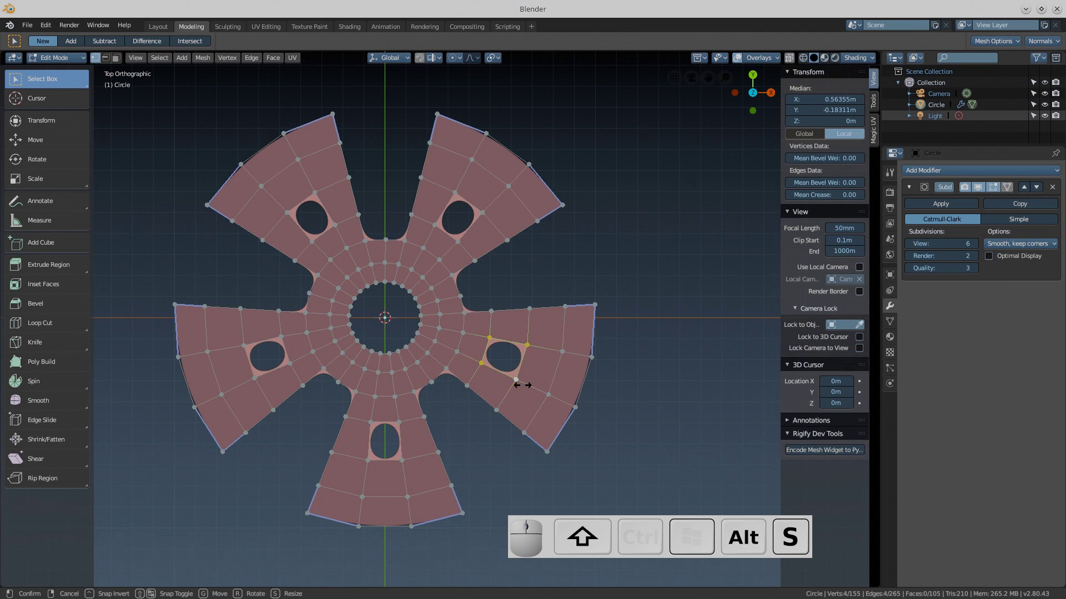
pyautogui.click(137, 423)
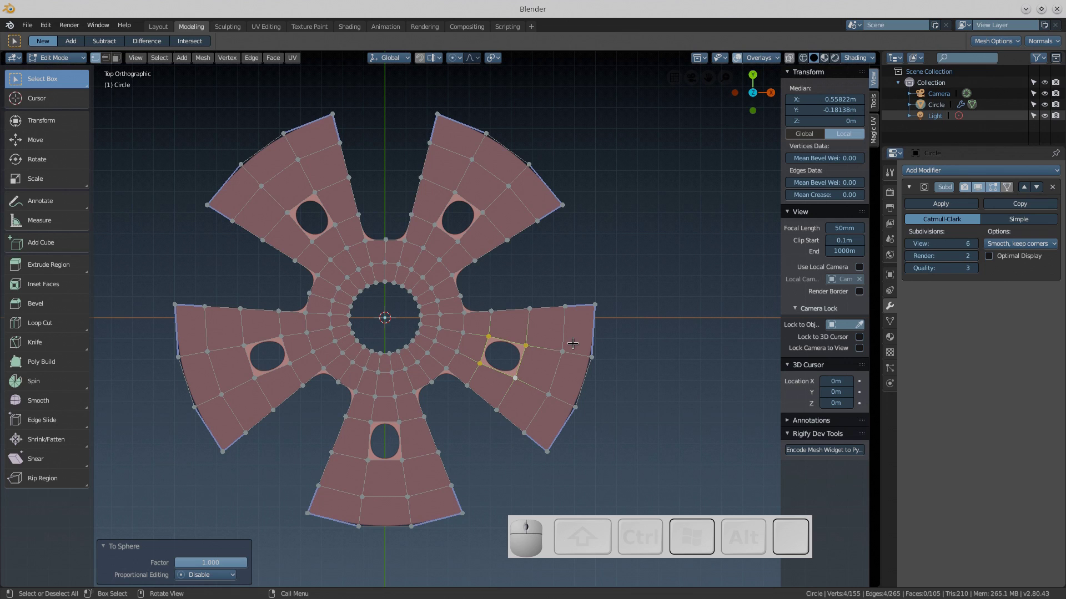
# Enlarge the right spoke's hole by 1.5, after cancelling a trial 1.3 scale
pyautogui.press('s')
pyautogui.press('1')
pyautogui.press('KP_Decimal')
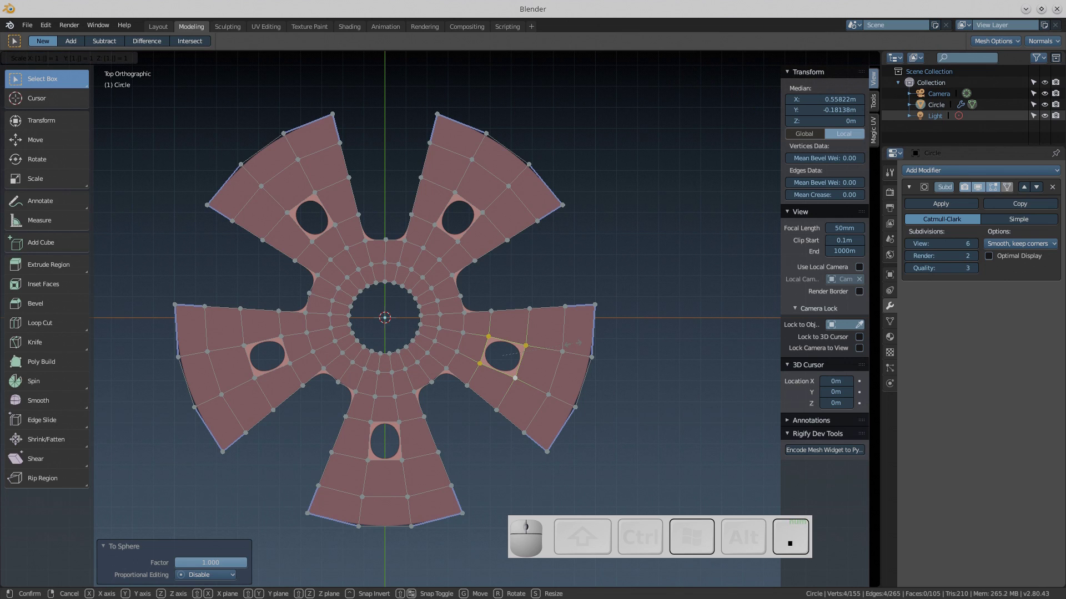
pyautogui.press('3')
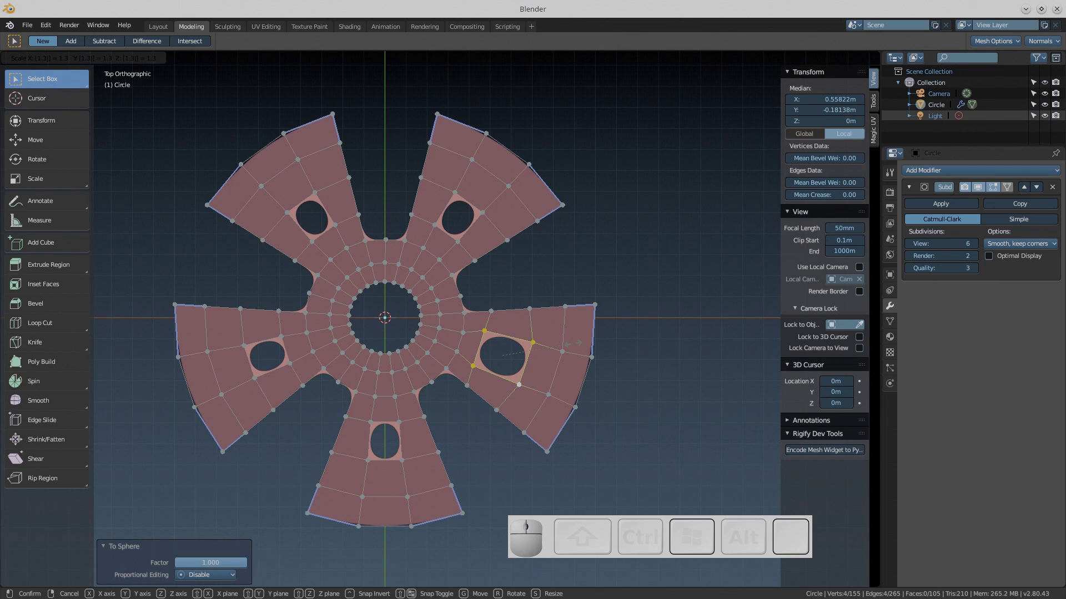
pyautogui.press('Tab')
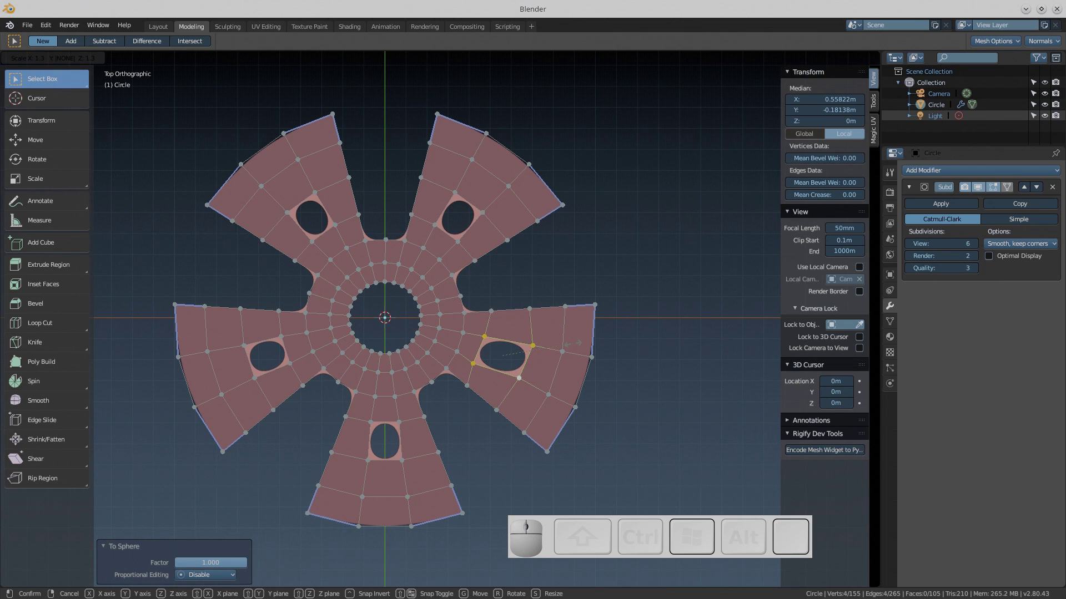
pyautogui.press('4')
pyautogui.press('Escape')
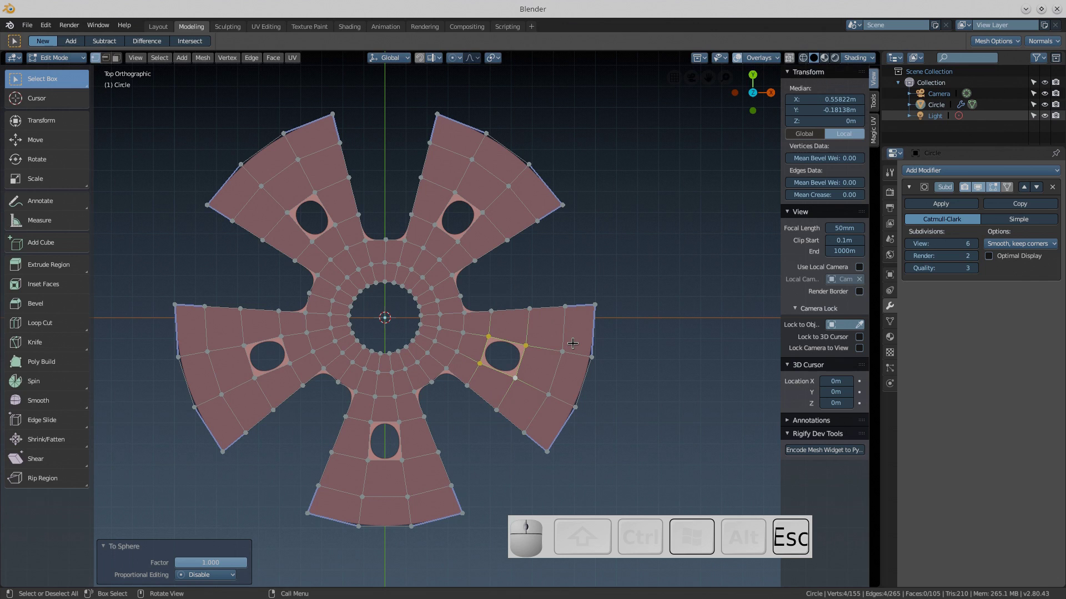
pyautogui.press('s')
pyautogui.press('1')
pyautogui.press('KP_5')
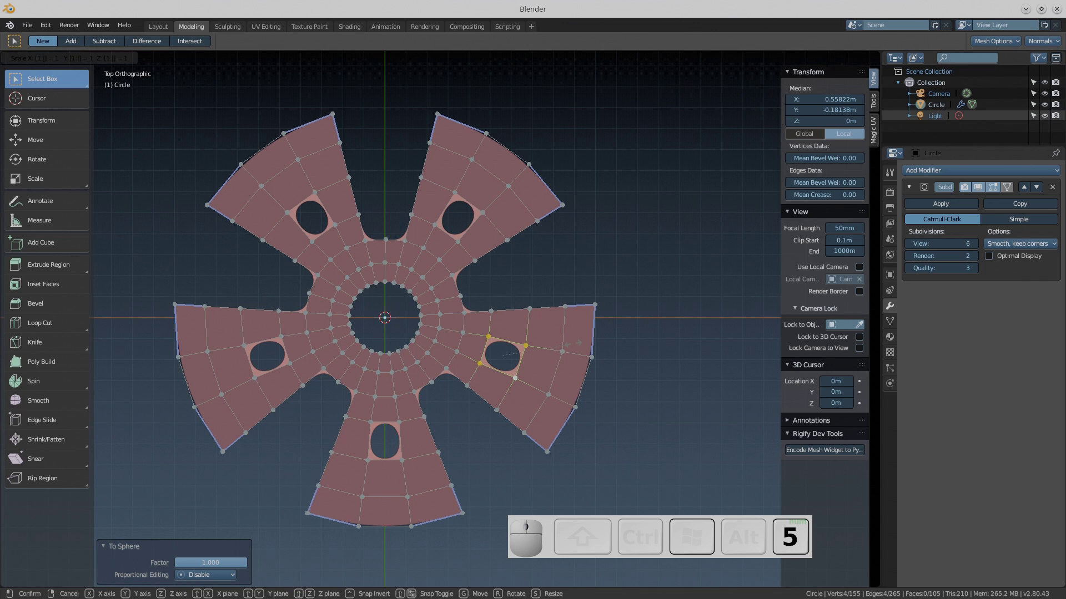
pyautogui.press('Return')
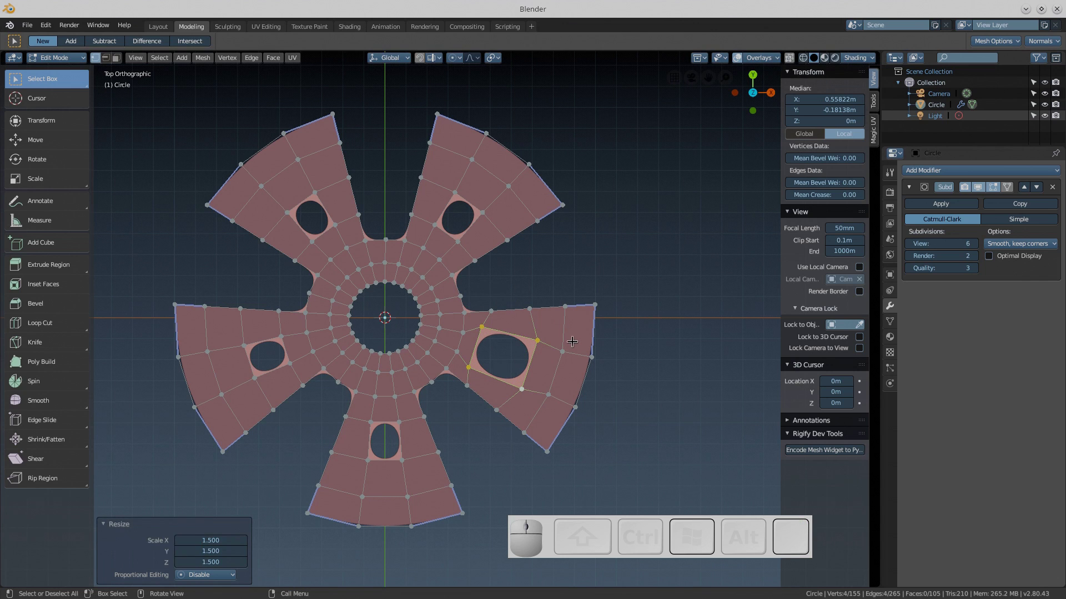
# Scale the four vertices of the upper-right and upper-left spoke holes by 1.5
pyautogui.click(457, 241)
pyautogui.keyDown('shift'); pyautogui.click(434, 225); pyautogui.keyUp('shift')
pyautogui.keyDown('shift'); pyautogui.click(457, 193); pyautogui.keyUp('shift')
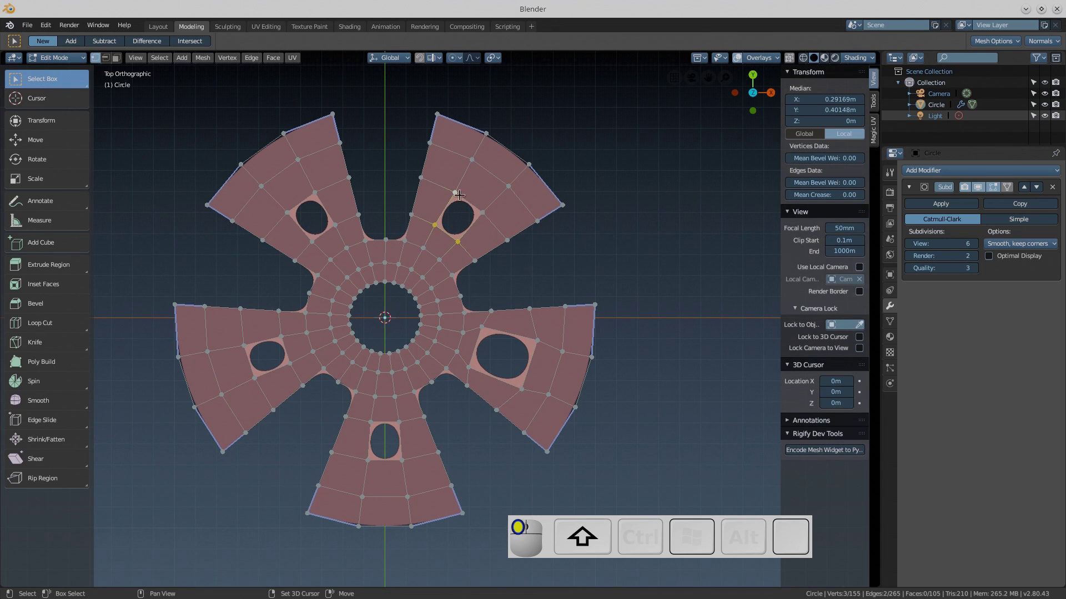
pyautogui.keyDown('shift'); pyautogui.click(482, 212); pyautogui.keyUp('shift')
pyautogui.write('s')
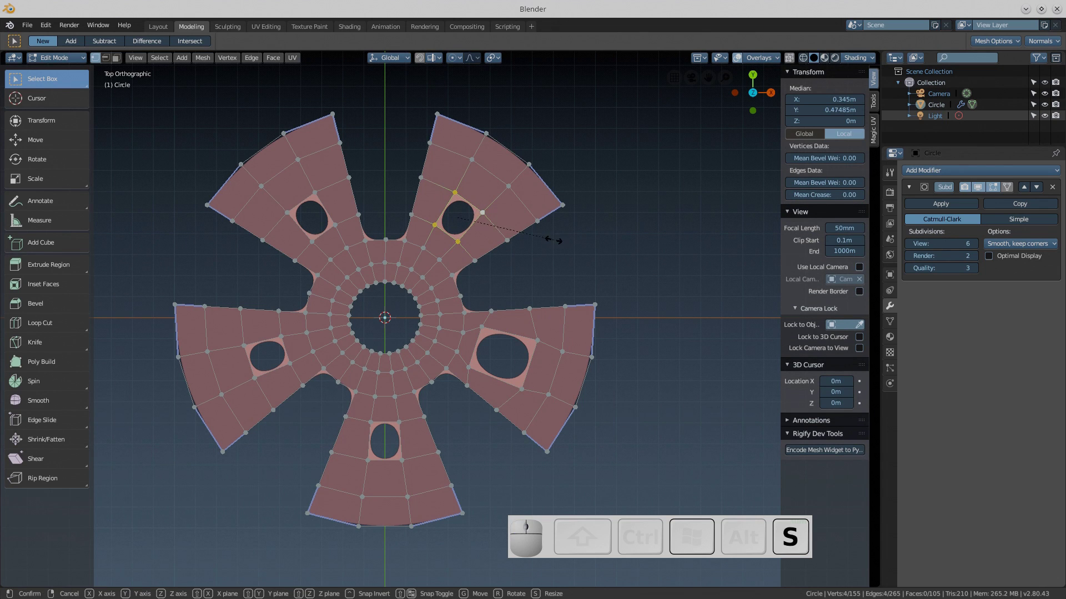
pyautogui.write('1.5')
pyautogui.press('Return')
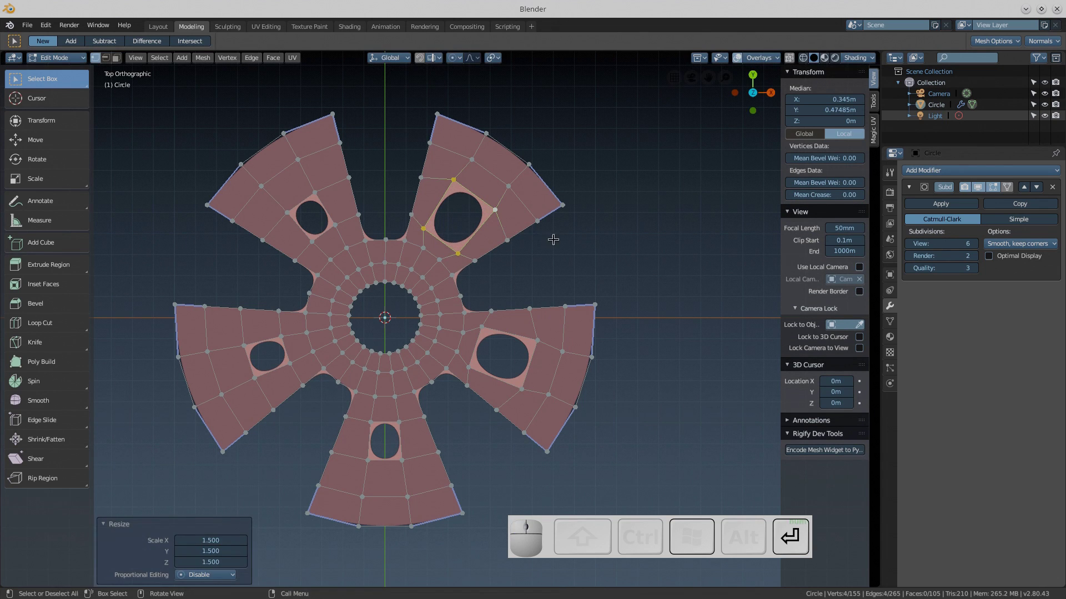
pyautogui.click(287, 212)
pyautogui.keyDown('shift'); pyautogui.click(315, 193); pyautogui.keyUp('shift')
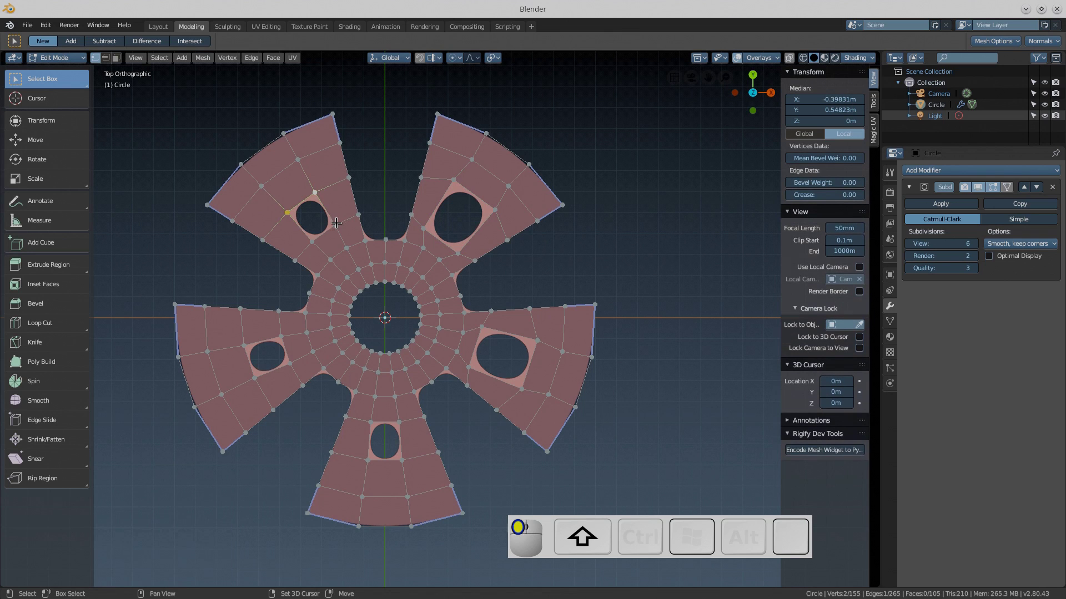
pyautogui.keyDown('shift'); pyautogui.click(335, 224); pyautogui.keyUp('shift')
pyautogui.keyDown('shift'); pyautogui.click(312, 241); pyautogui.keyUp('shift')
pyautogui.write('s1')
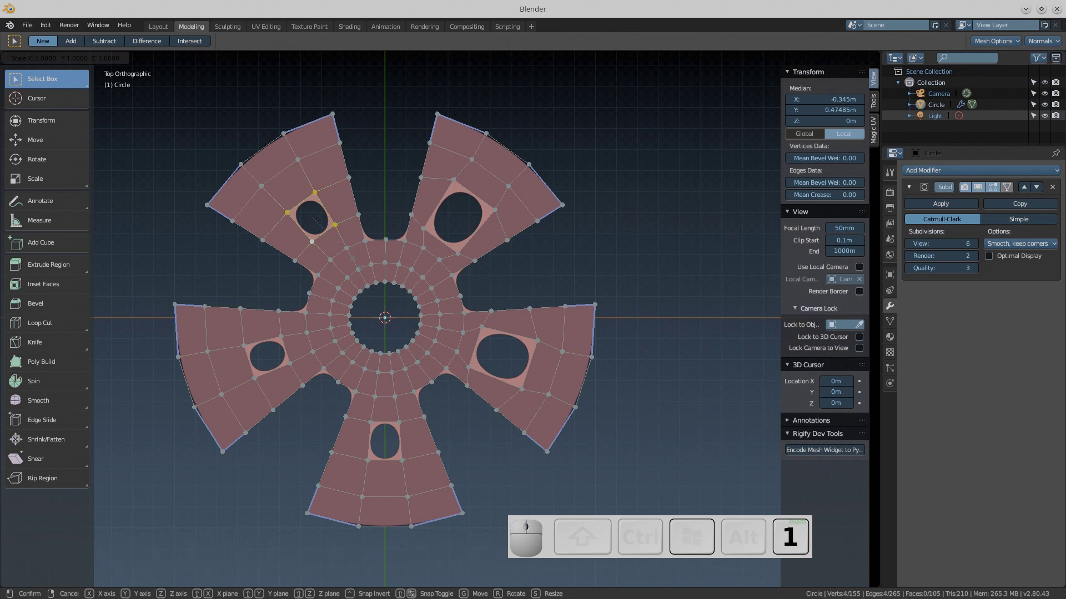
pyautogui.write('.5')
pyautogui.press('Return')
# Enlarge the left and bottom spoke holes by 1.5, then return to Object Mode
pyautogui.click(350, 271)
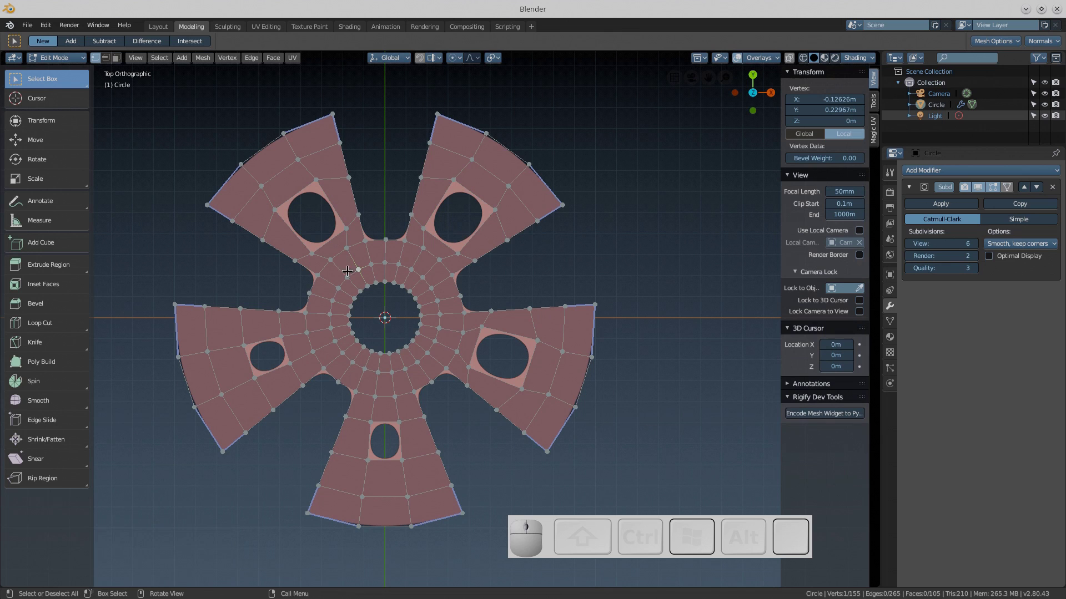
pyautogui.click(244, 346)
pyautogui.keyDown('shift'); pyautogui.click(281, 336); pyautogui.keyUp('shift')
pyautogui.keyDown('shift'); pyautogui.click(290, 364); pyautogui.keyUp('shift')
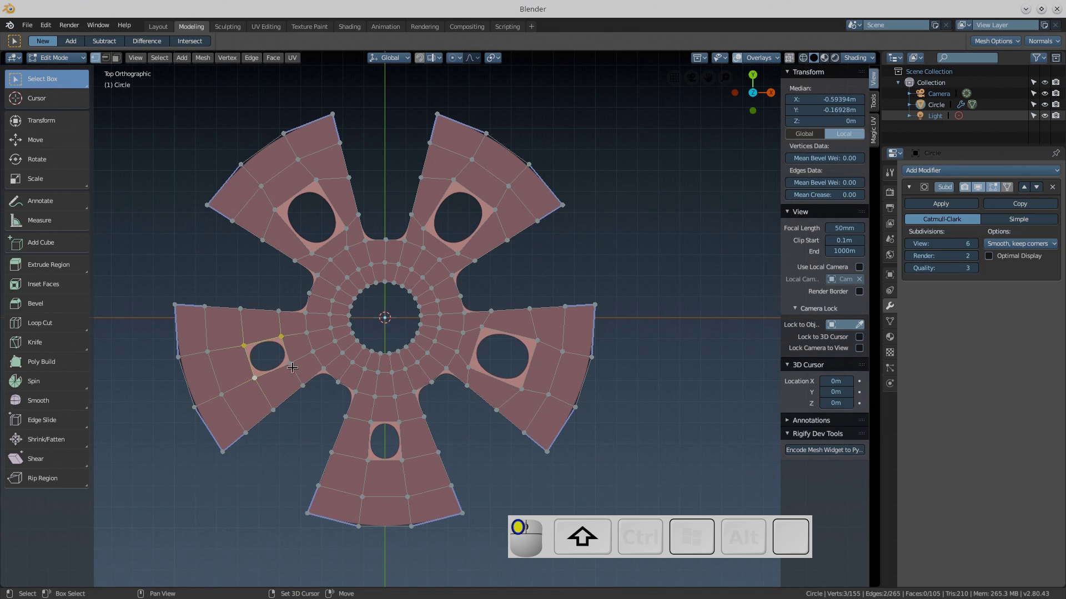
pyautogui.keyDown('shift'); pyautogui.click(254, 378); pyautogui.keyUp('shift')
pyautogui.write('s1.5')
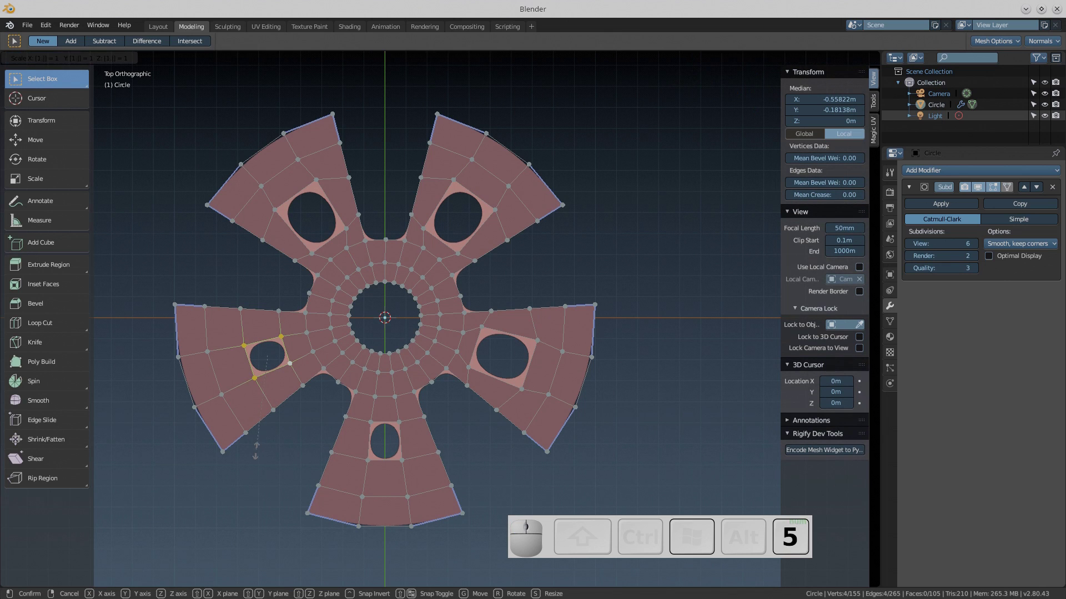
pyautogui.press('Return')
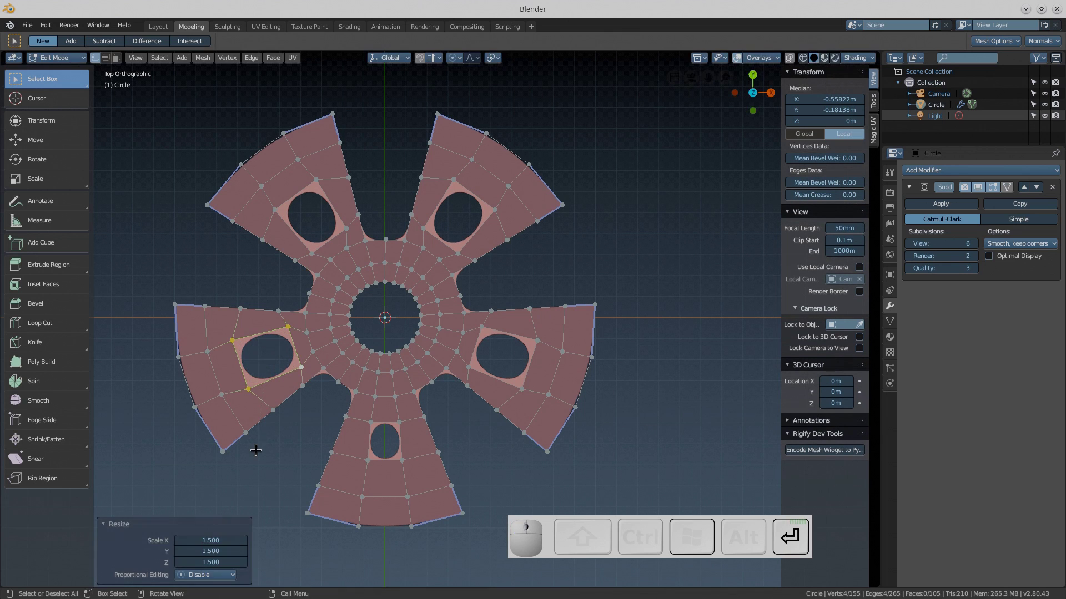
pyautogui.click(368, 460)
pyautogui.keyDown('shift'); pyautogui.click(370, 422); pyautogui.keyUp('shift')
pyautogui.keyDown('shift'); pyautogui.click(400, 423); pyautogui.keyUp('shift')
pyautogui.keyDown('shift'); pyautogui.click(402, 460); pyautogui.keyUp('shift')
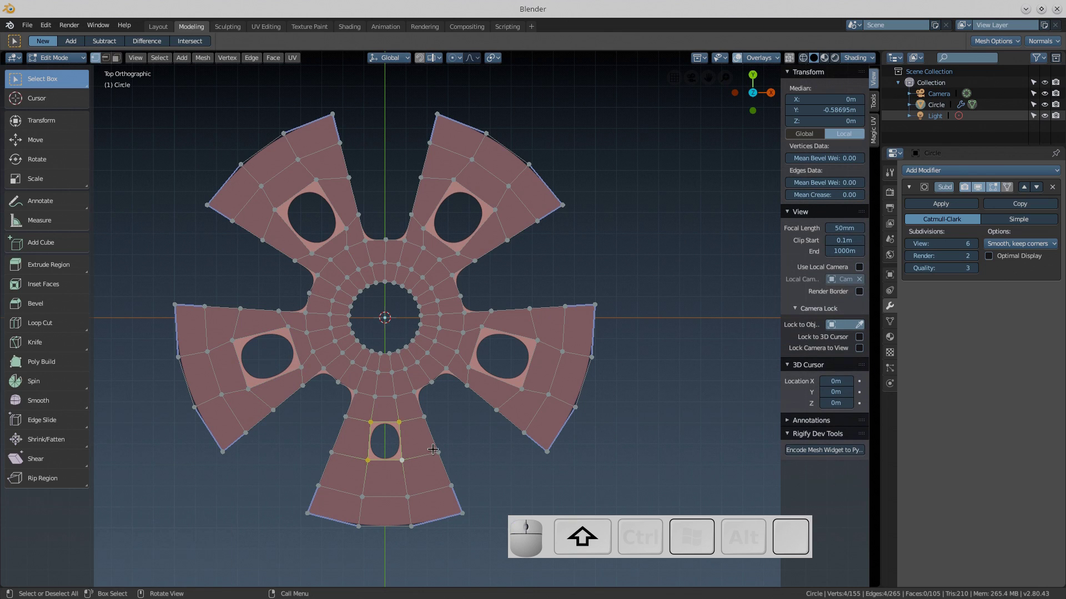
pyautogui.write('s1.5')
pyautogui.press('Return')
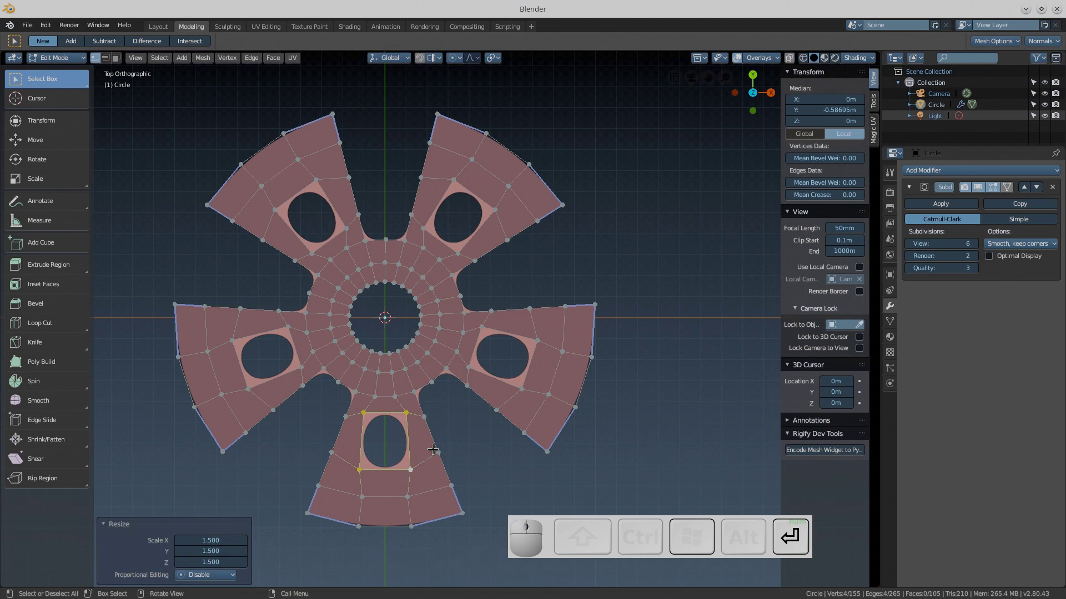
pyautogui.click(433, 449)
pyautogui.press('Tab')
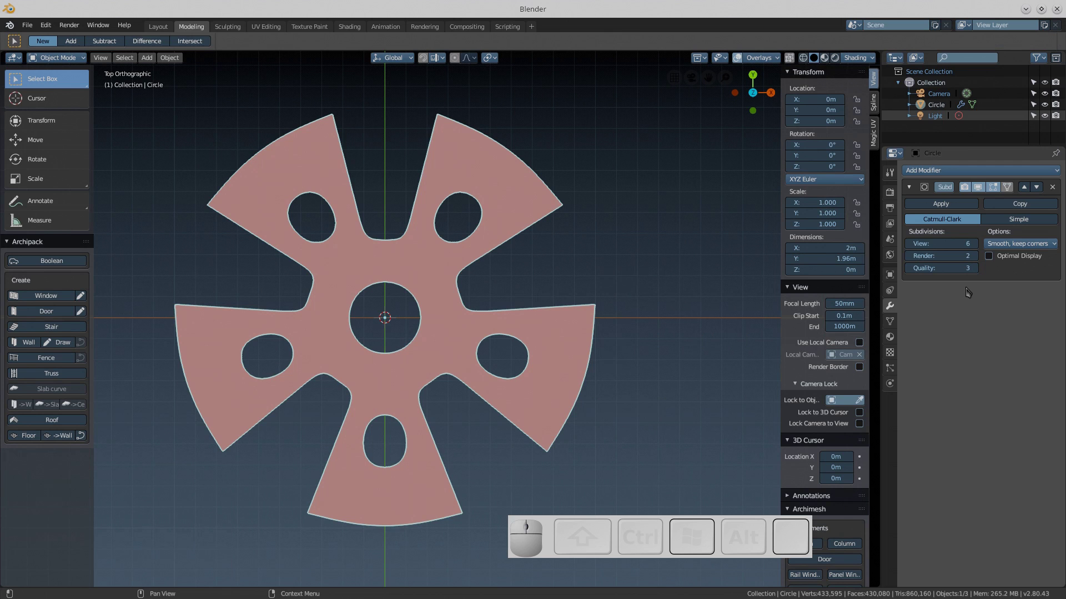
# Add a Solidify modifier to the five-spoke disc and set its thickness to 0.06m
pyautogui.click(934, 170)
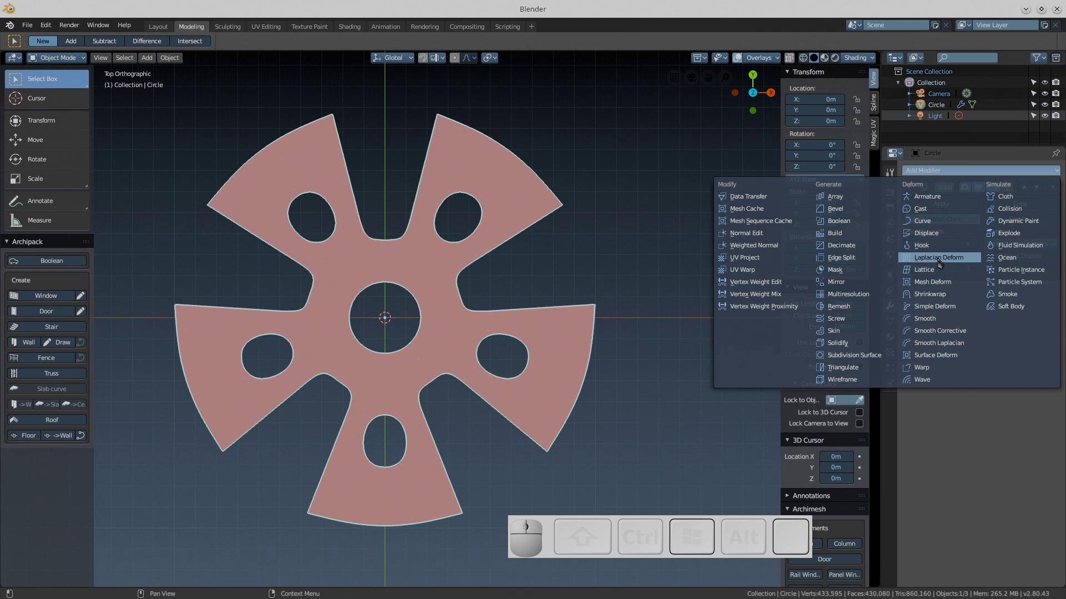
pyautogui.click(847, 342)
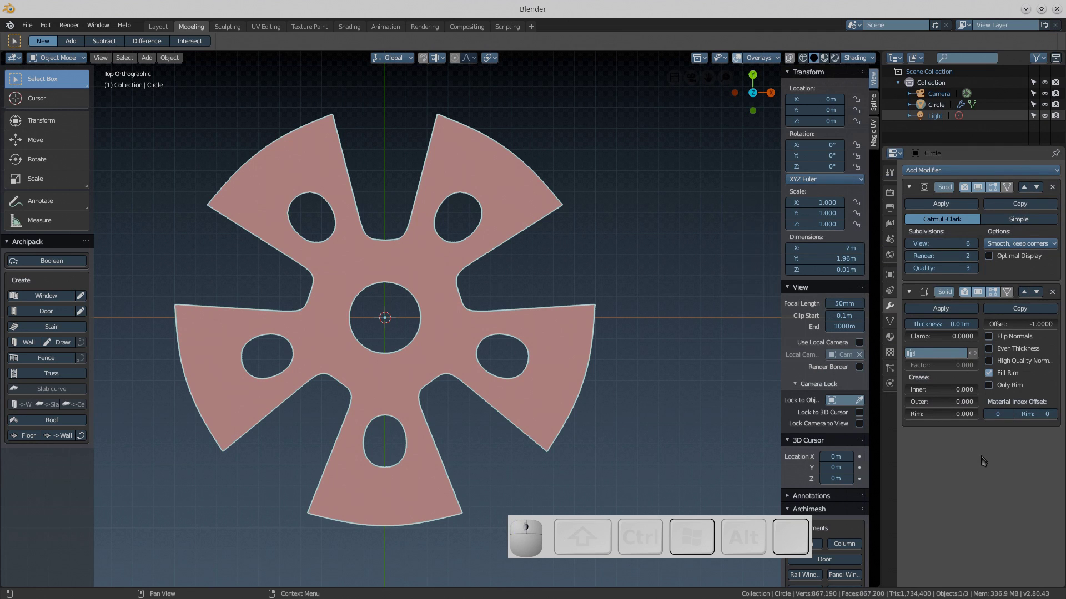
pyautogui.moveTo(560, 364); pyautogui.dragTo(452, 291, button='middle')
pyautogui.scroll(2, 452, 290)
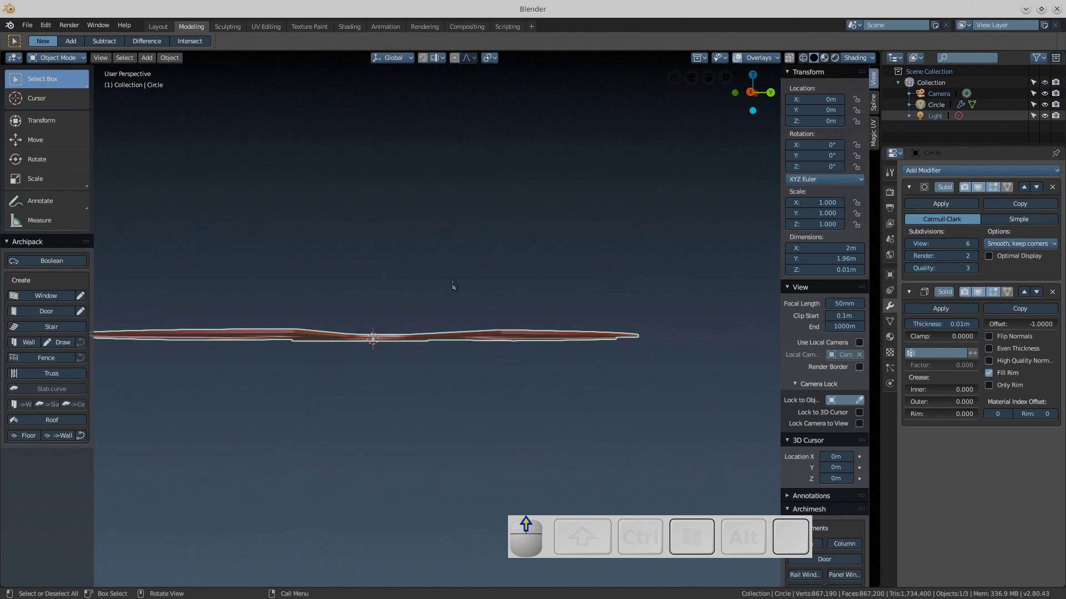
pyautogui.scroll(1, 544, 335)
pyautogui.scroll(3, 544, 333)
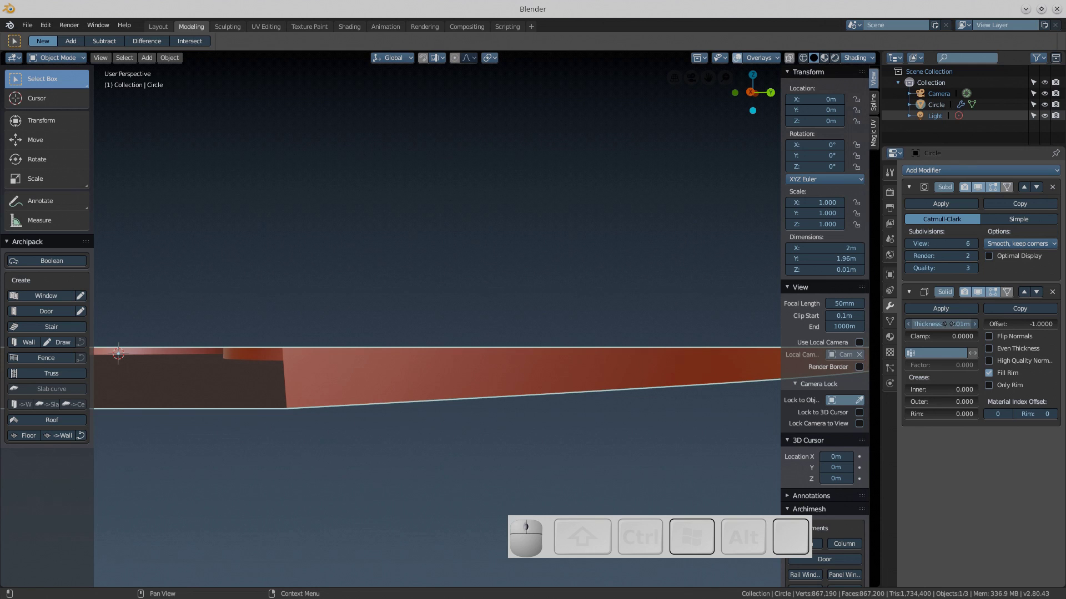
pyautogui.moveTo(951, 325); pyautogui.dragTo(1010, 324)
pyautogui.scroll(-5, 416, 319)
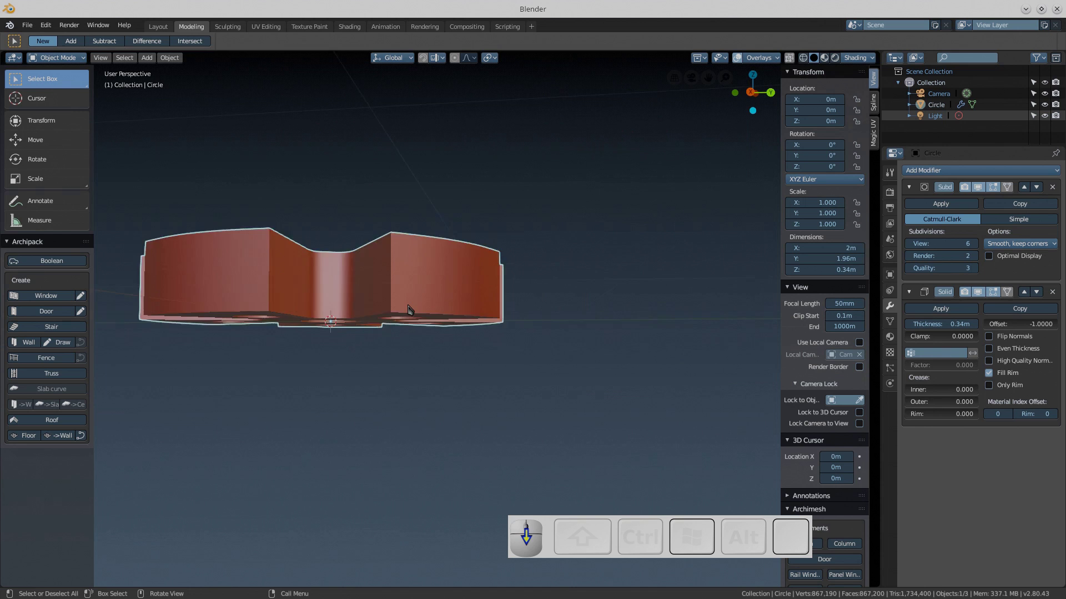
pyautogui.moveTo(409, 310); pyautogui.dragTo(610, 378, button='middle')
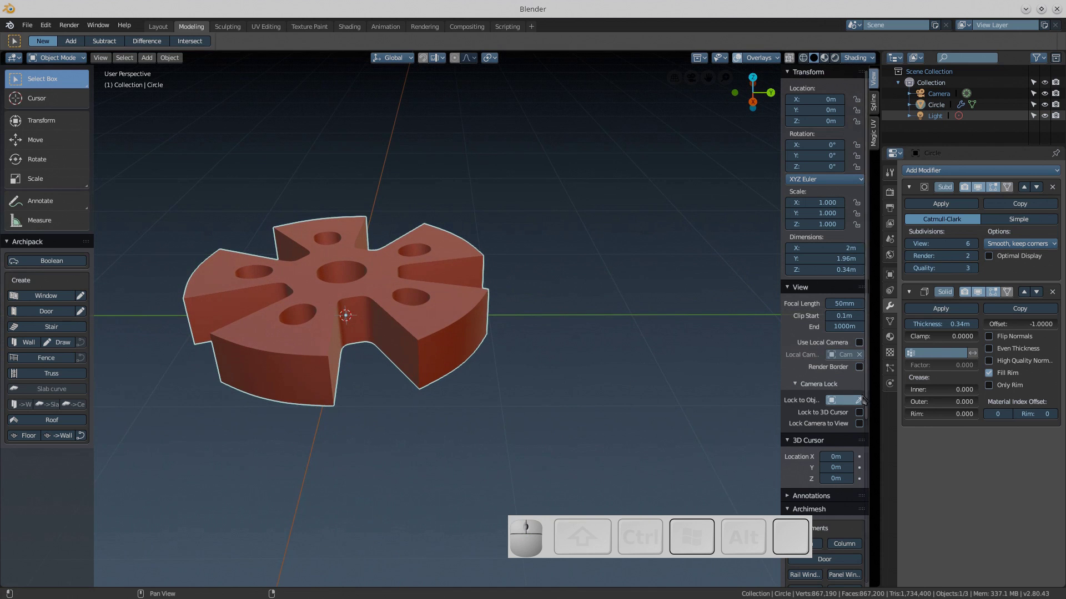
pyautogui.moveTo(944, 324); pyautogui.dragTo(877, 324)
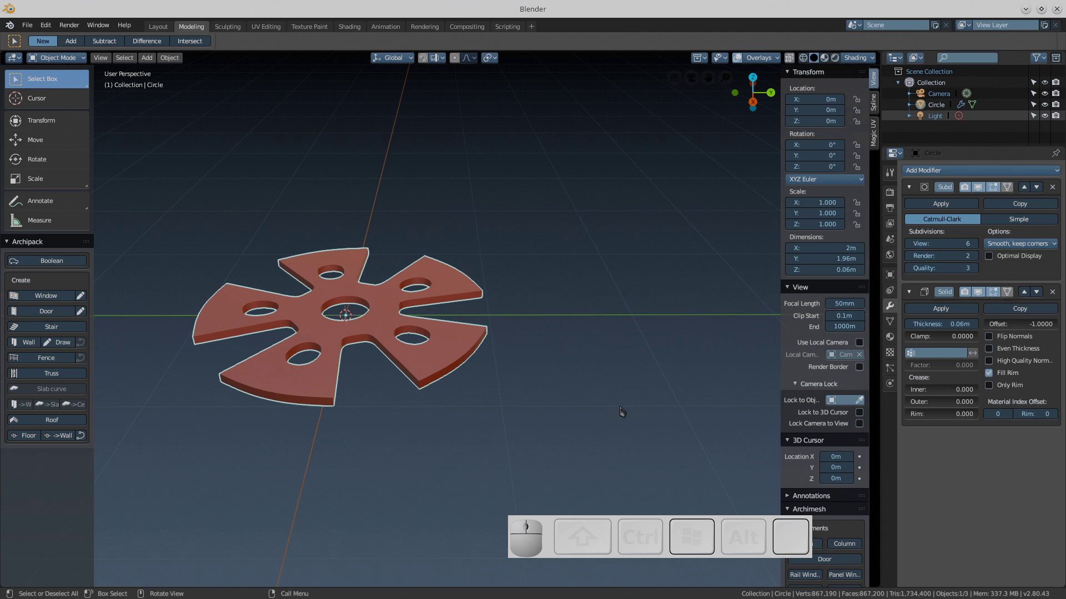
# In Edit Mode from top view, select the central ring's edge loop
pyautogui.press('Tab')
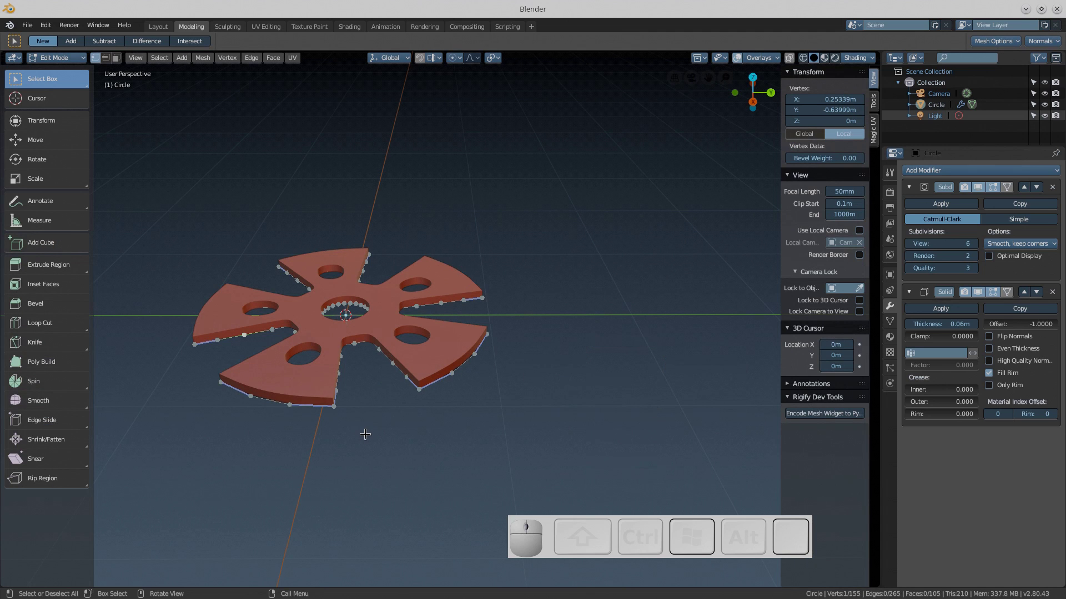
pyautogui.press('KP_7')
pyautogui.keyDown('shift'); pyautogui.moveTo(380, 392); pyautogui.dragTo(438, 516, button='middle'); pyautogui.keyUp('shift')
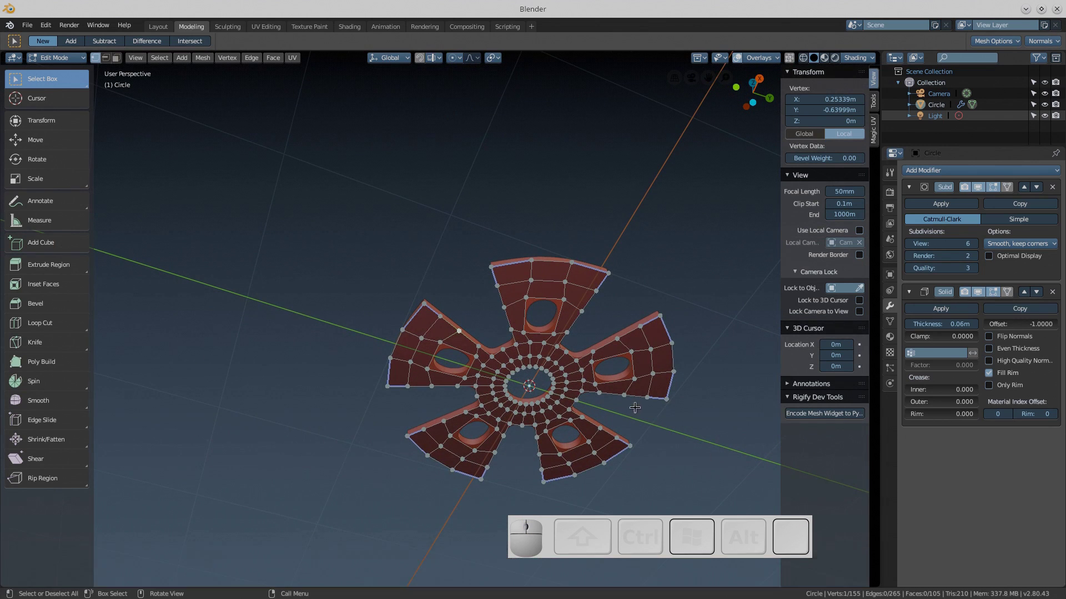
pyautogui.scroll(3, 607, 417)
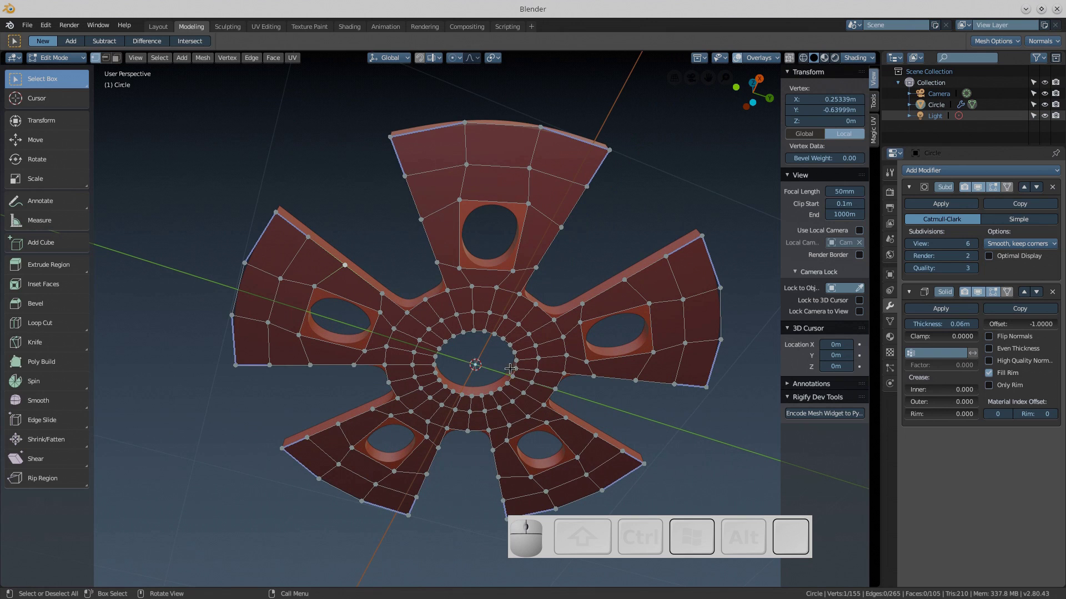
pyautogui.click(512, 369)
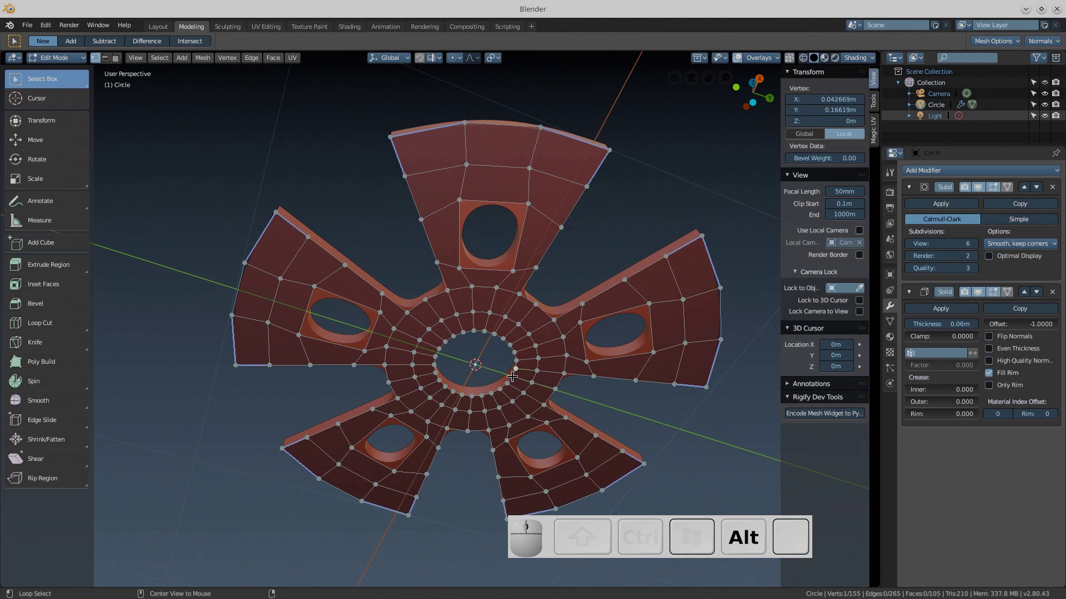
pyautogui.keyDown('alt'); pyautogui.click(512, 377); pyautogui.keyUp('alt')
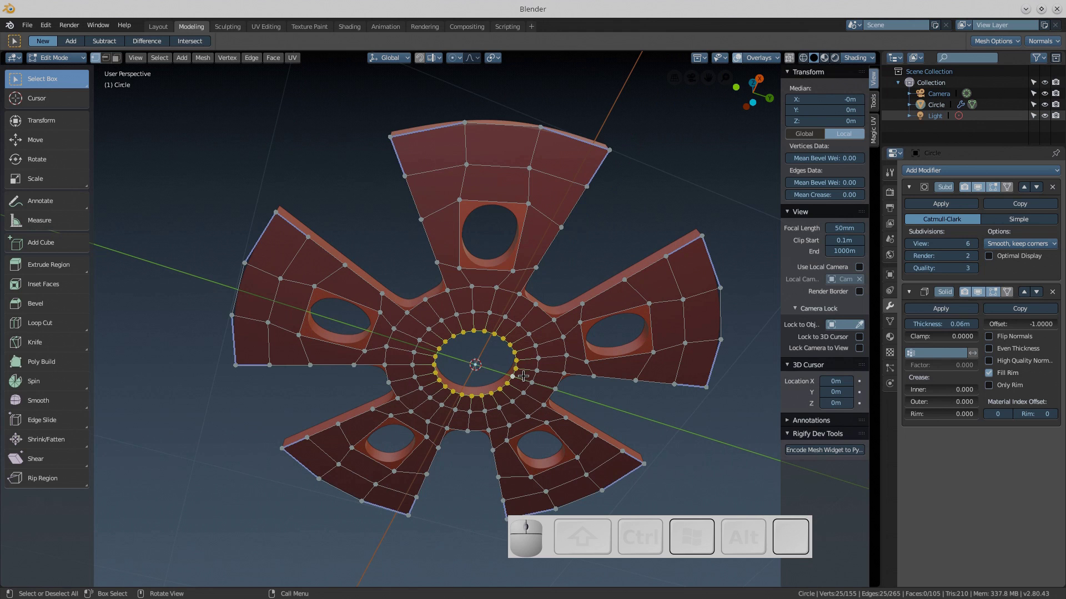
# Switch to front view and start moving the ring along Z
pyautogui.press('KP_7')
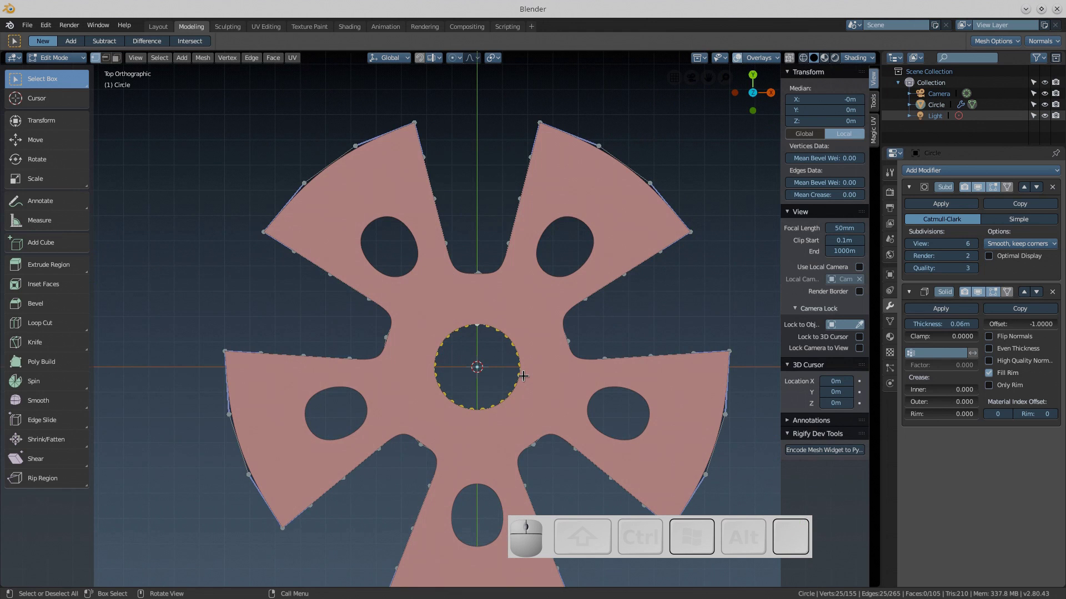
pyautogui.press('KP_1')
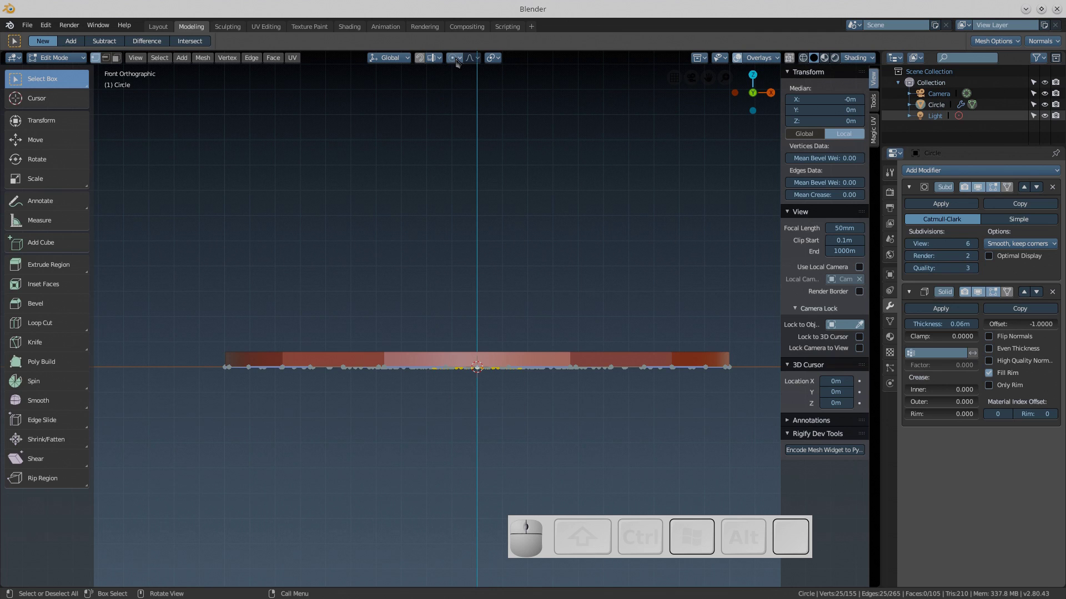
pyautogui.press('g')
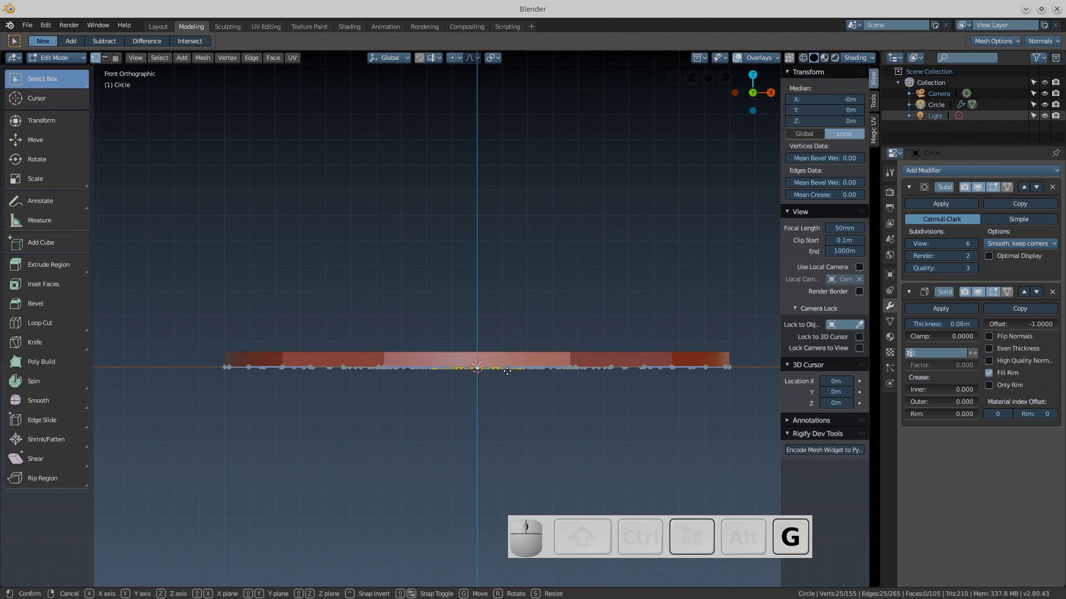
pyautogui.press('z')
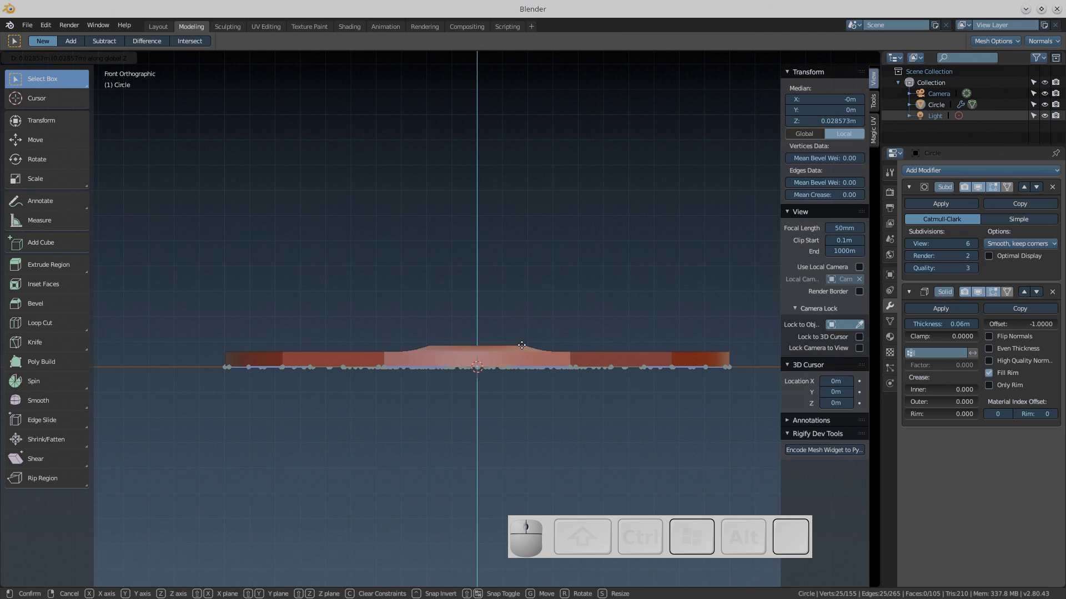
pyautogui.scroll(-2, 523, 319)
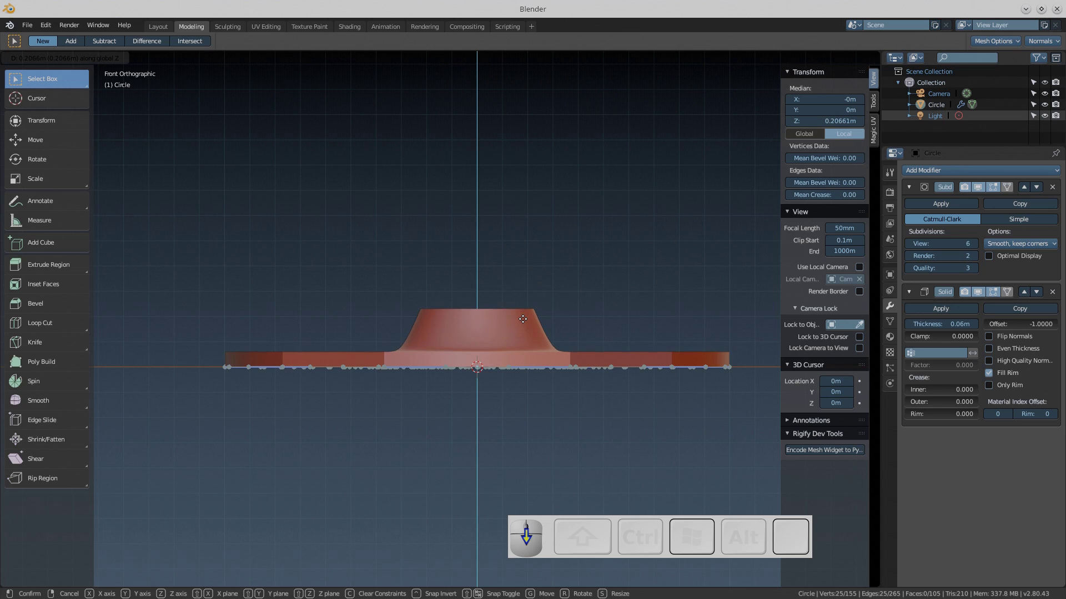
pyautogui.scroll(-1, 523, 320)
pyautogui.scroll(1, 523, 319)
pyautogui.scroll(-1, 524, 319)
# With proportional editing on, raise the central ring 0.167m at influence size 0.751
pyautogui.rightClick(554, 311)
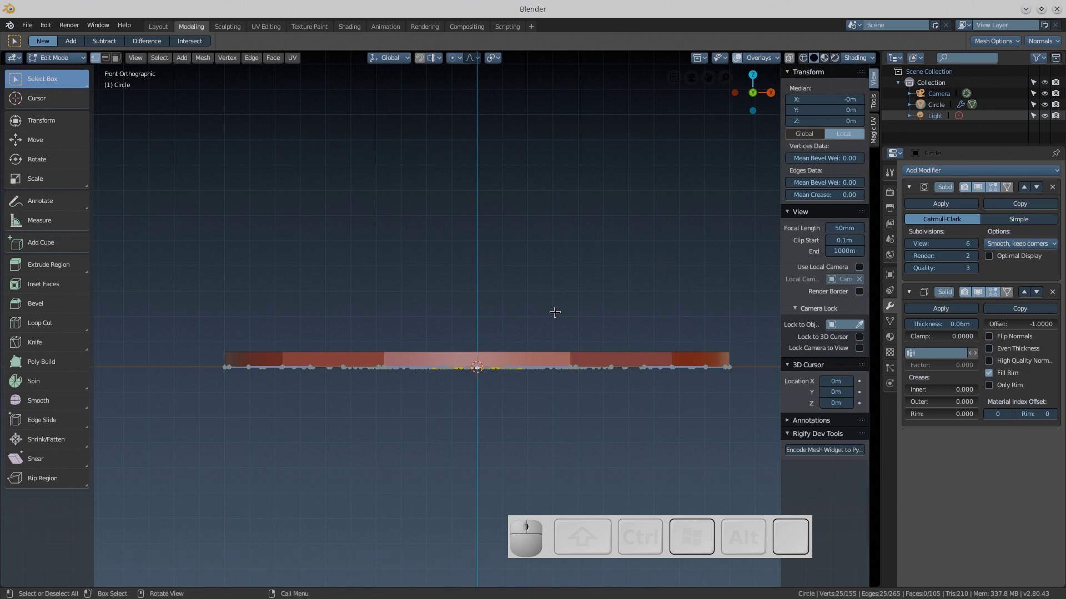
pyautogui.click(459, 58)
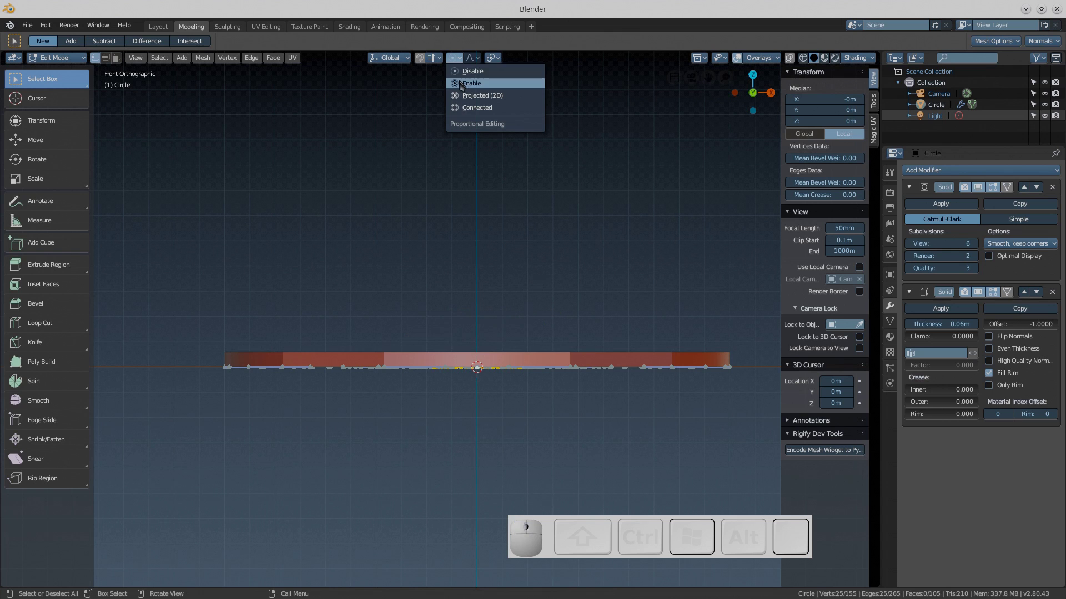
pyautogui.click(461, 83)
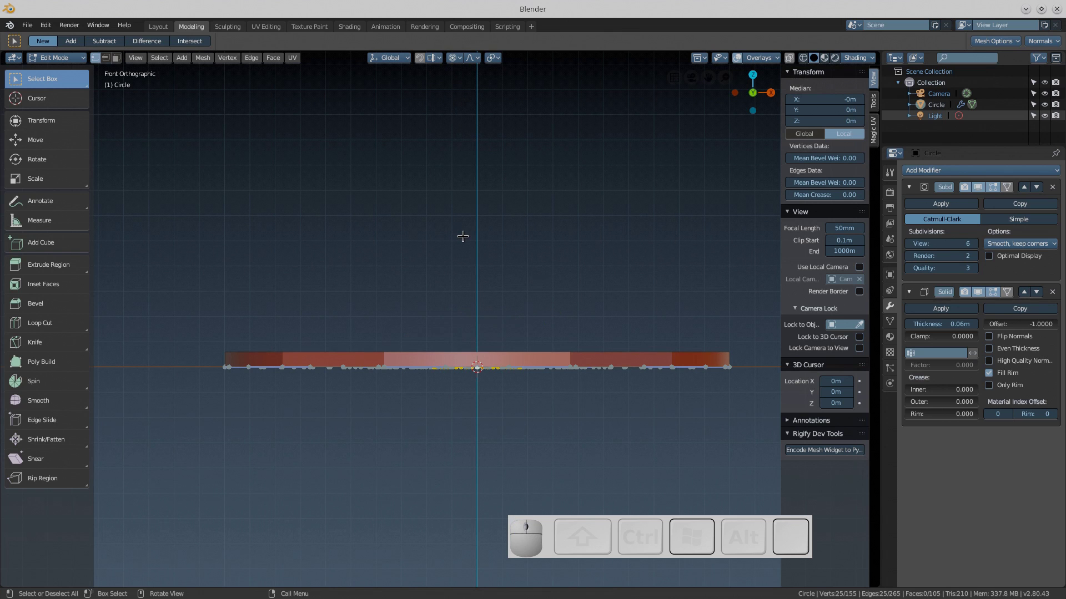
pyautogui.press('g')
pyautogui.press('z')
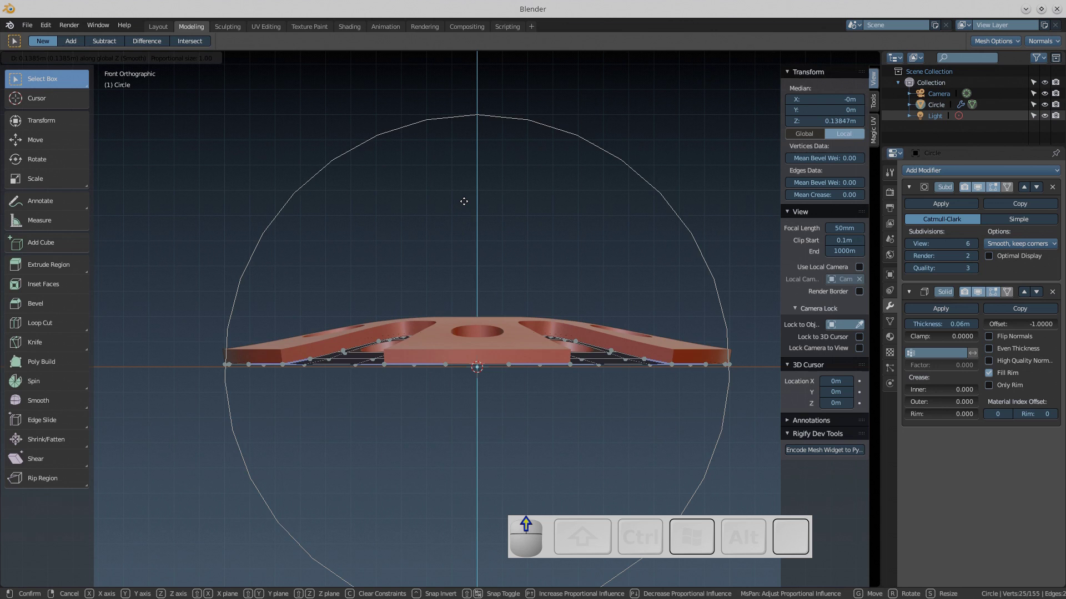
pyautogui.scroll(5, 464, 202)
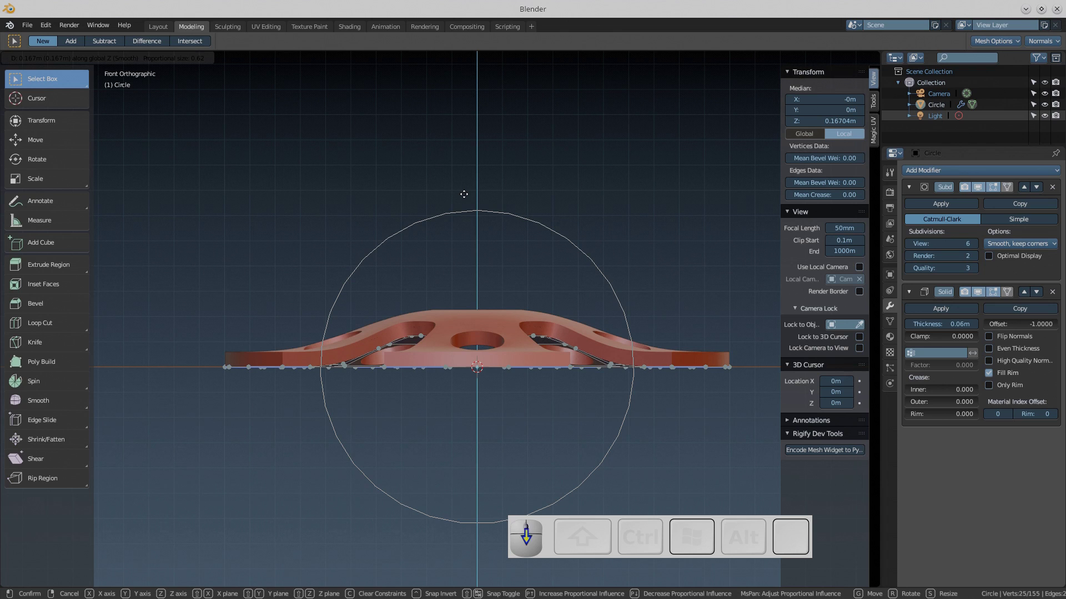
pyautogui.scroll(-1, 464, 194)
pyautogui.scroll(-1, 464, 194)
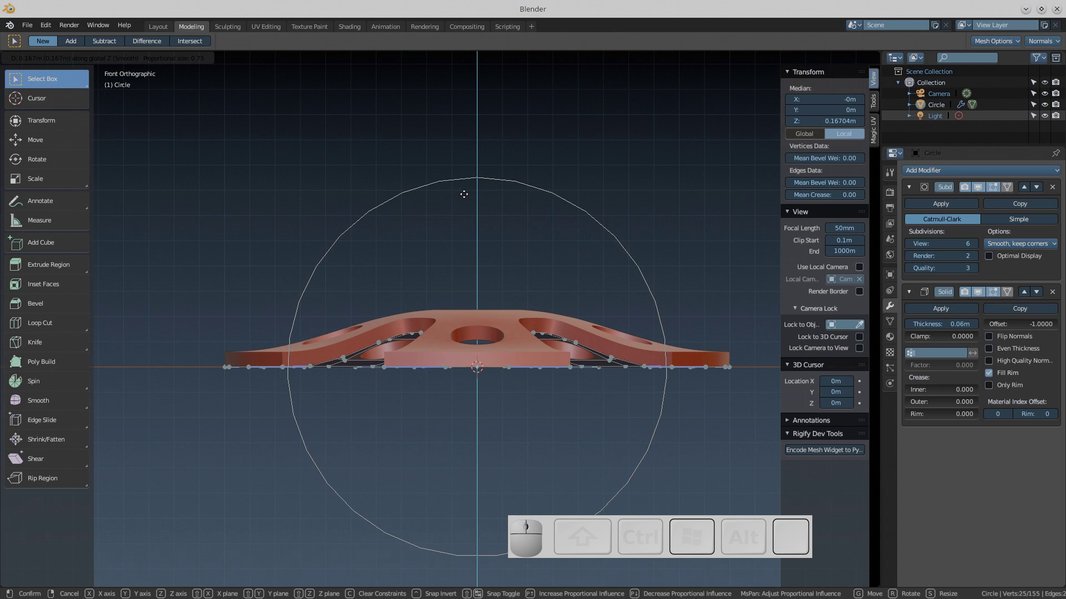
pyautogui.click(464, 195)
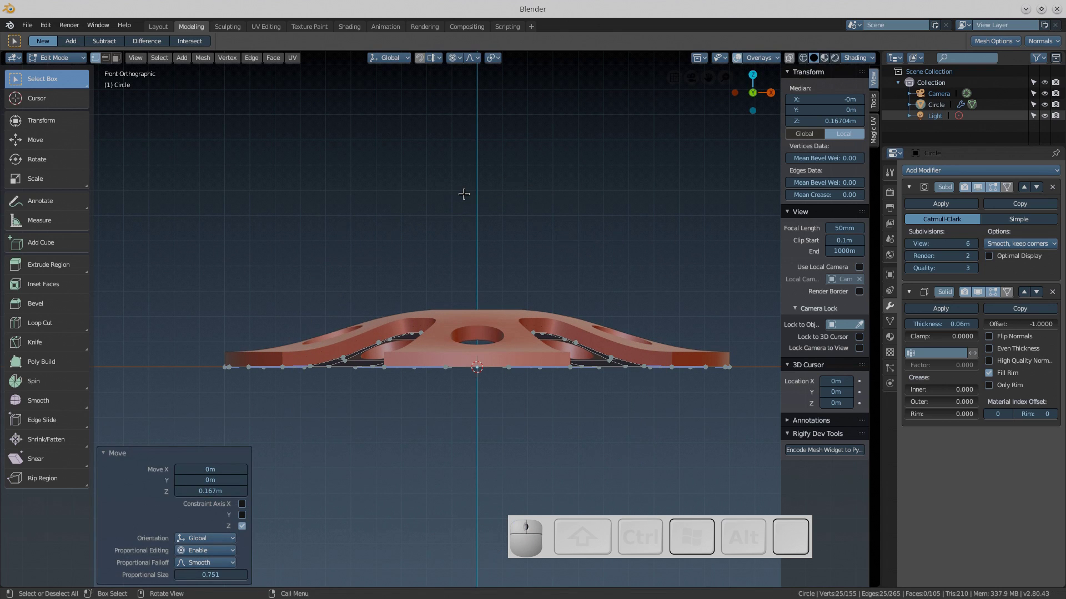
pyautogui.moveTo(447, 252); pyautogui.dragTo(445, 195, button='middle')
# Add a Bevel modifier and widen its width from 0.1m to 0.11m
pyautogui.click(932, 176)
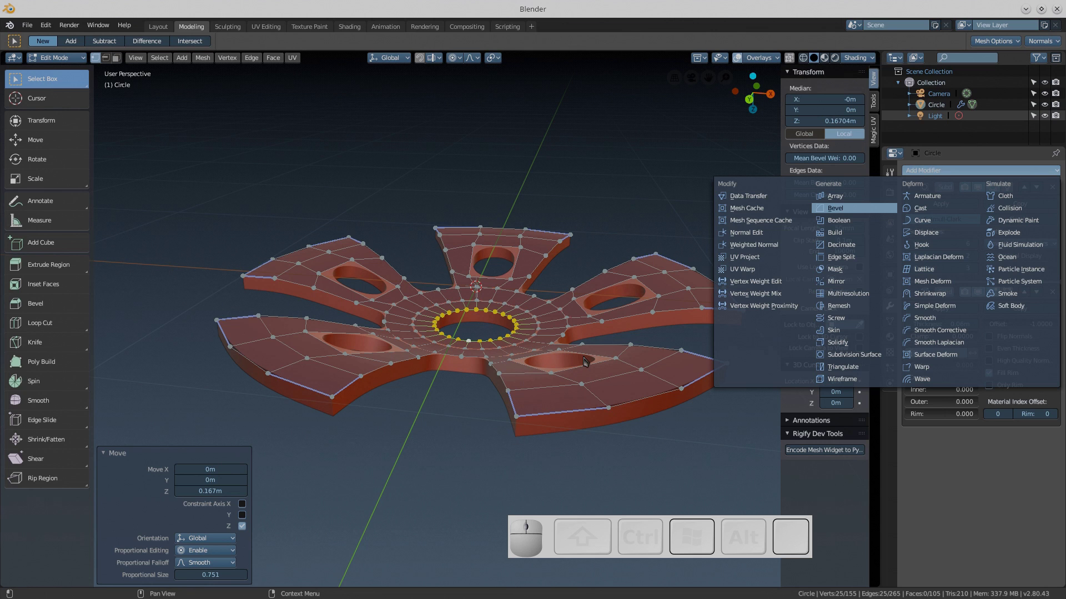
pyautogui.scroll(-2, 591, 369)
pyautogui.middleClick(640, 291)
pyautogui.moveTo(631, 345); pyautogui.dragTo(654, 335, button='middle')
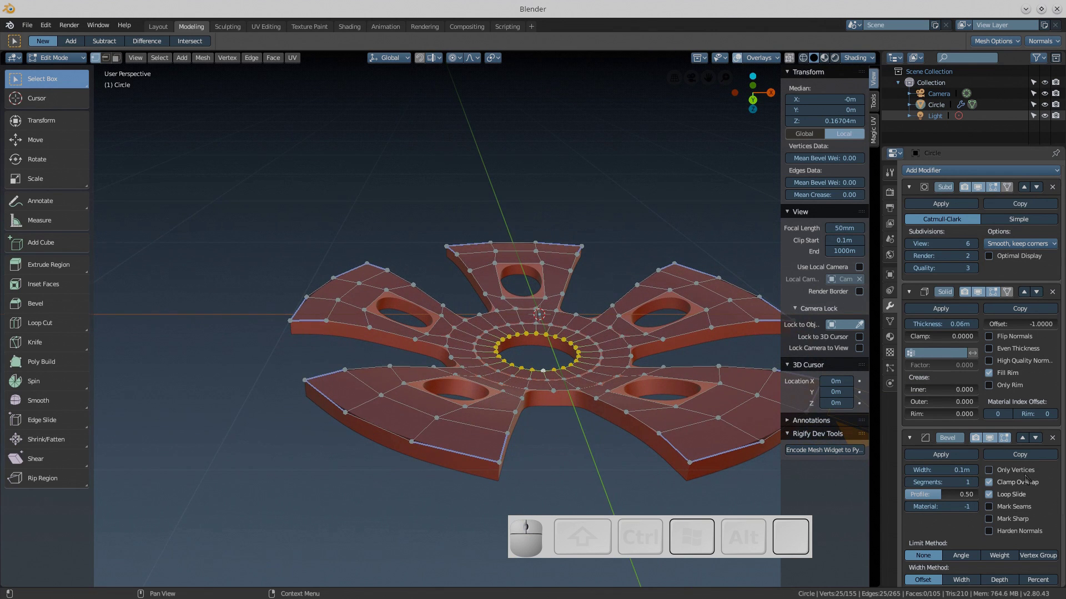
pyautogui.scroll(-4, 1025, 496)
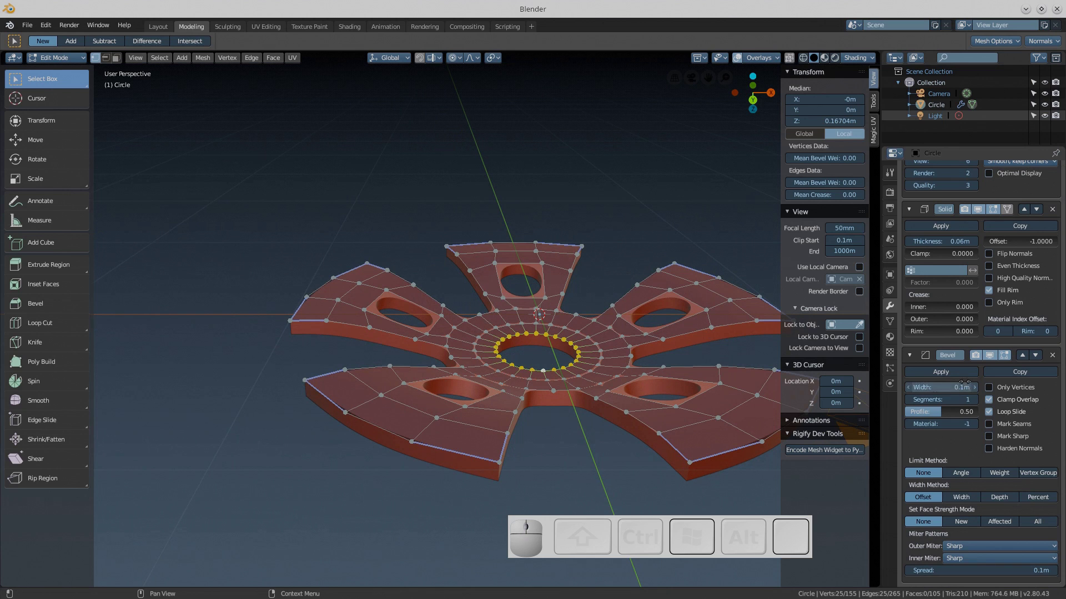
pyautogui.moveTo(955, 387); pyautogui.dragTo(955, 388)
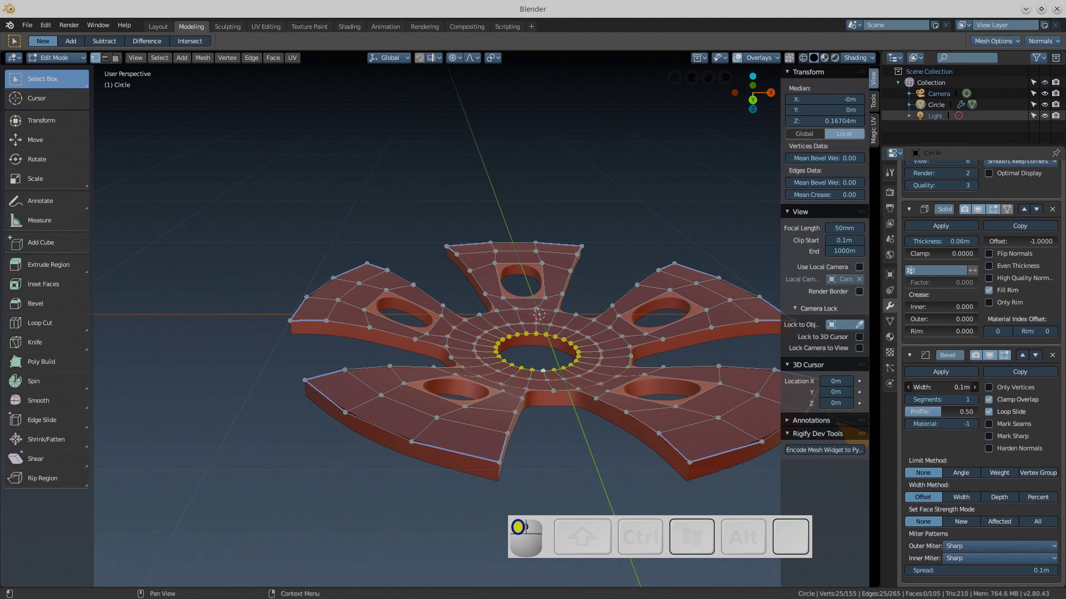
pyautogui.moveTo(956, 387); pyautogui.dragTo(955, 387)
pyautogui.moveTo(956, 387); pyautogui.dragTo(960, 387)
# Change the Solidify modifier's thickness from 0.06m to 0.04m
pyautogui.click(947, 245)
pyautogui.press('Tab')
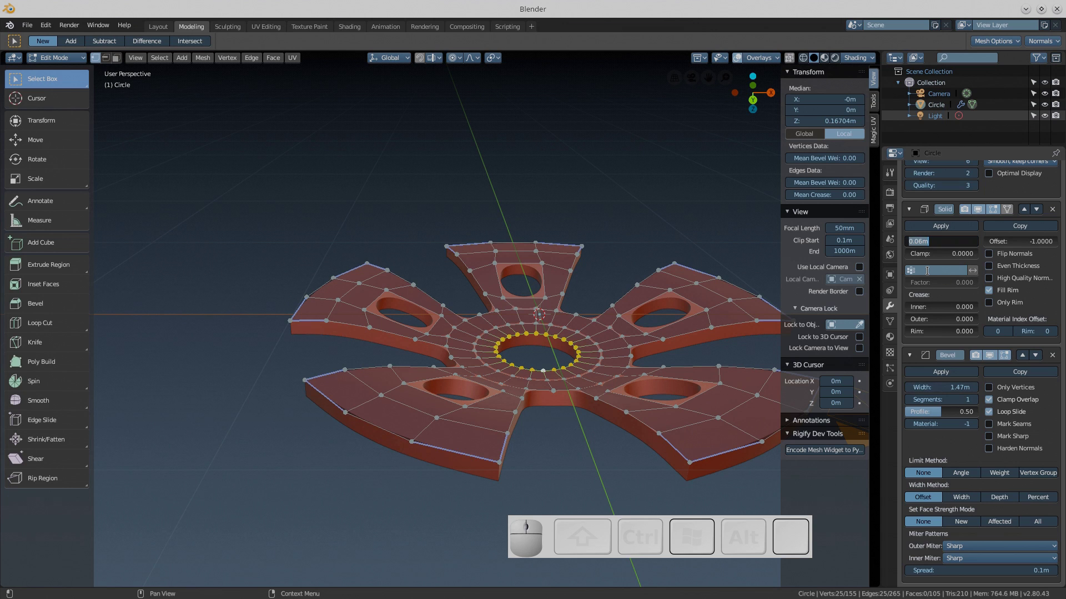
pyautogui.press('Right')
pyautogui.press('Left')
pyautogui.press('BackSpace')
pyautogui.write('4')
pyautogui.press('Return')
pyautogui.press('Return')
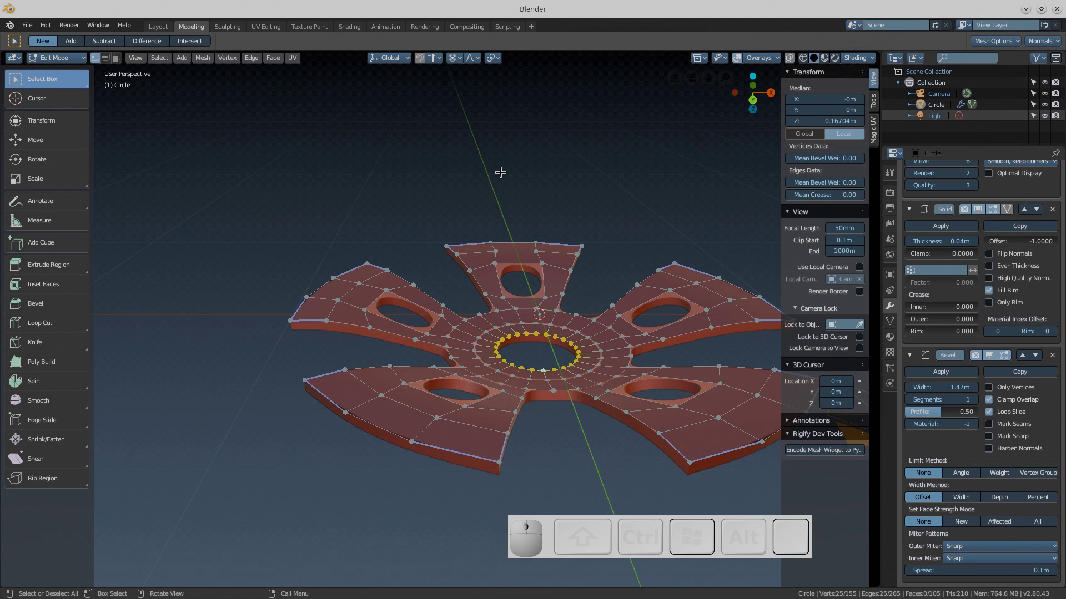
# Apply the Solidify modifier from Object Mode to bake the 0.04m thickness into the mesh
pyautogui.click(956, 229)
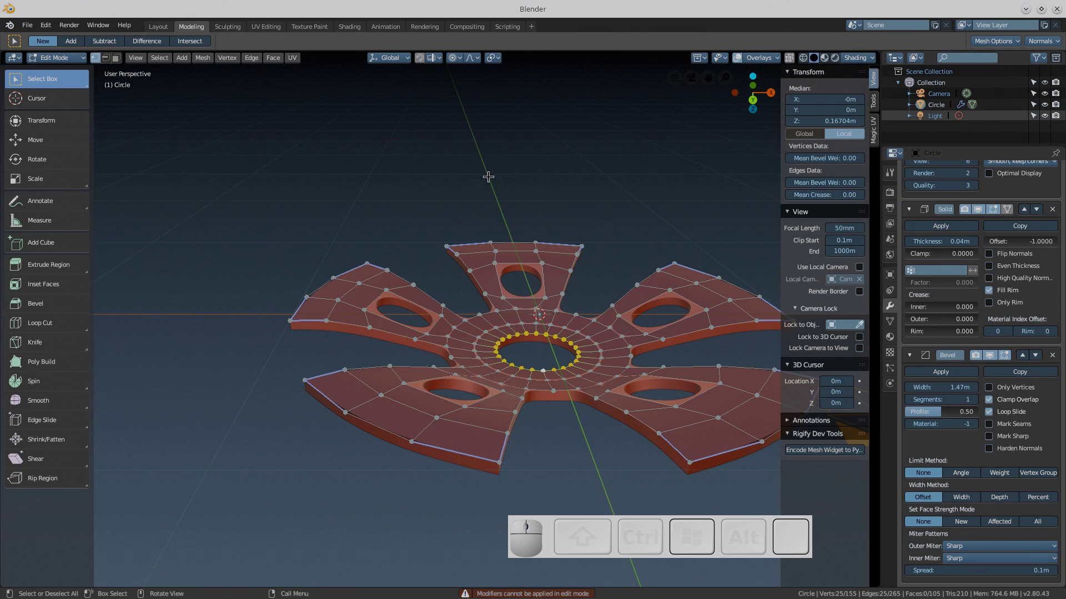
pyautogui.press('Tab')
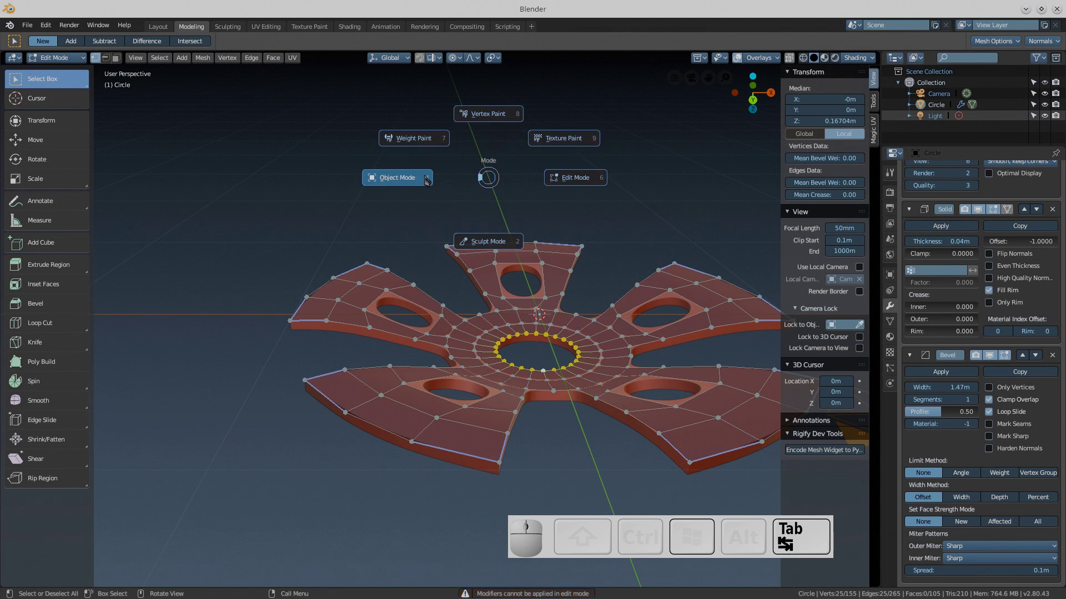
pyautogui.click(702, 222)
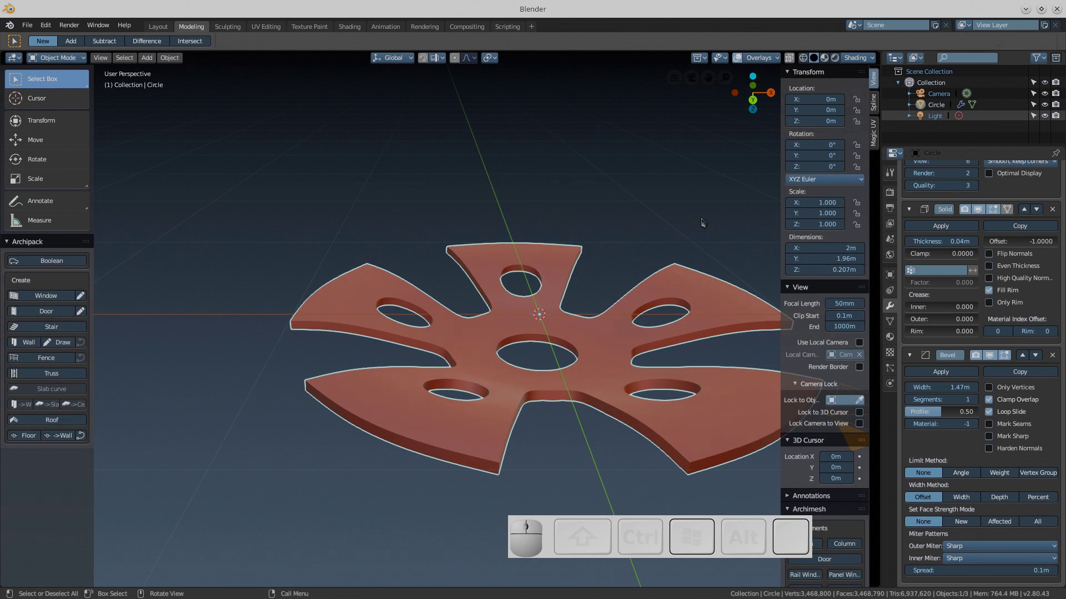
pyautogui.click(951, 232)
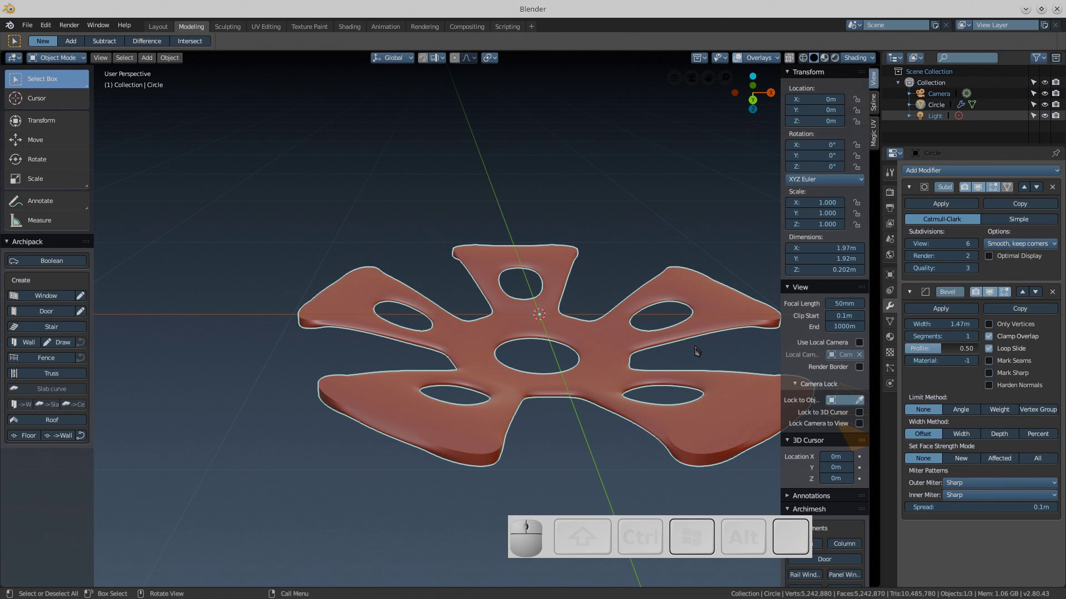
# Orbit to a low side view of the basket and bring up the interaction mode pie menu
pyautogui.moveTo(549, 430); pyautogui.dragTo(459, 428, button='middle')
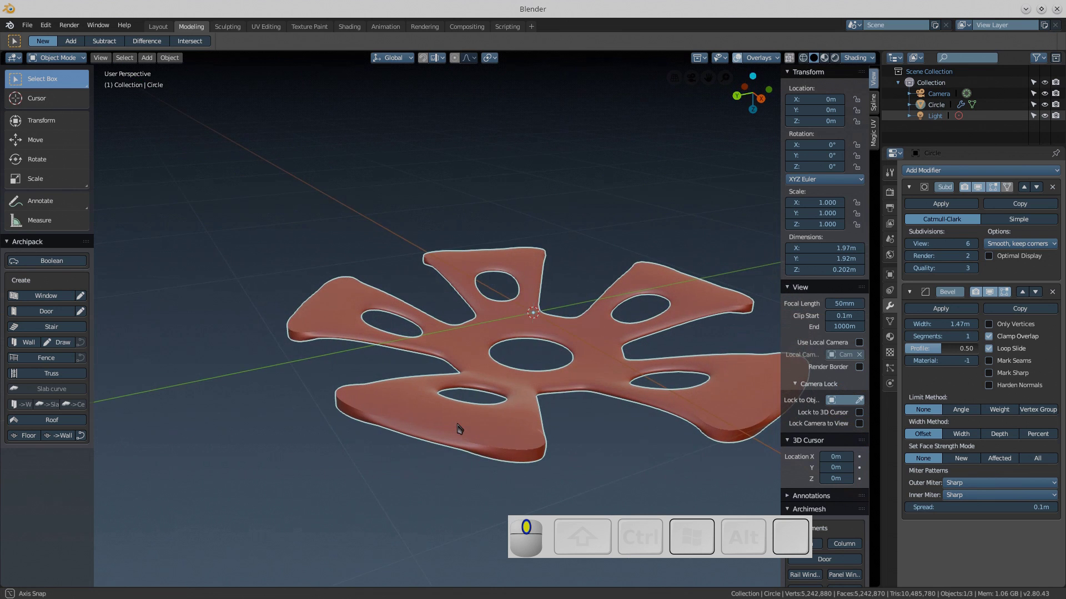
pyautogui.press('Tab')
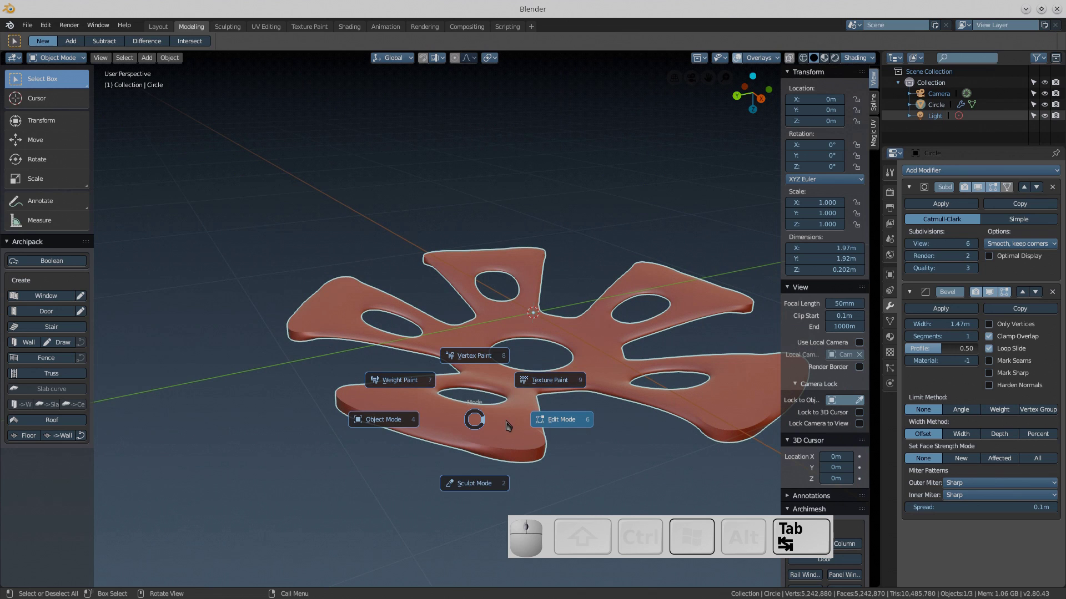
# Enter Edit Mode on the basket and delete the Bevel modifier
pyautogui.click(633, 440)
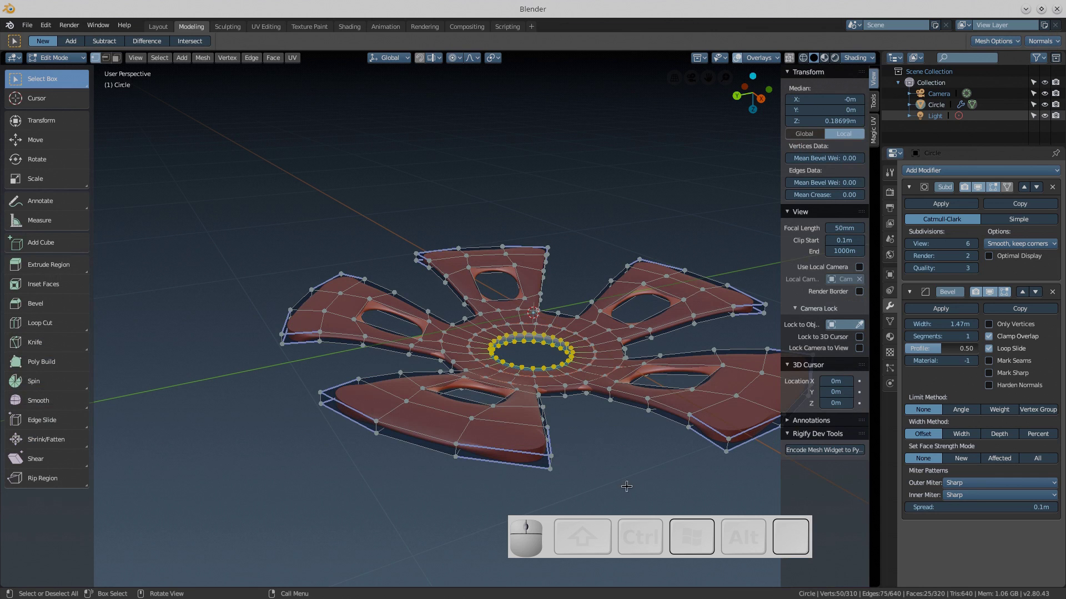
pyautogui.scroll(2, 582, 468)
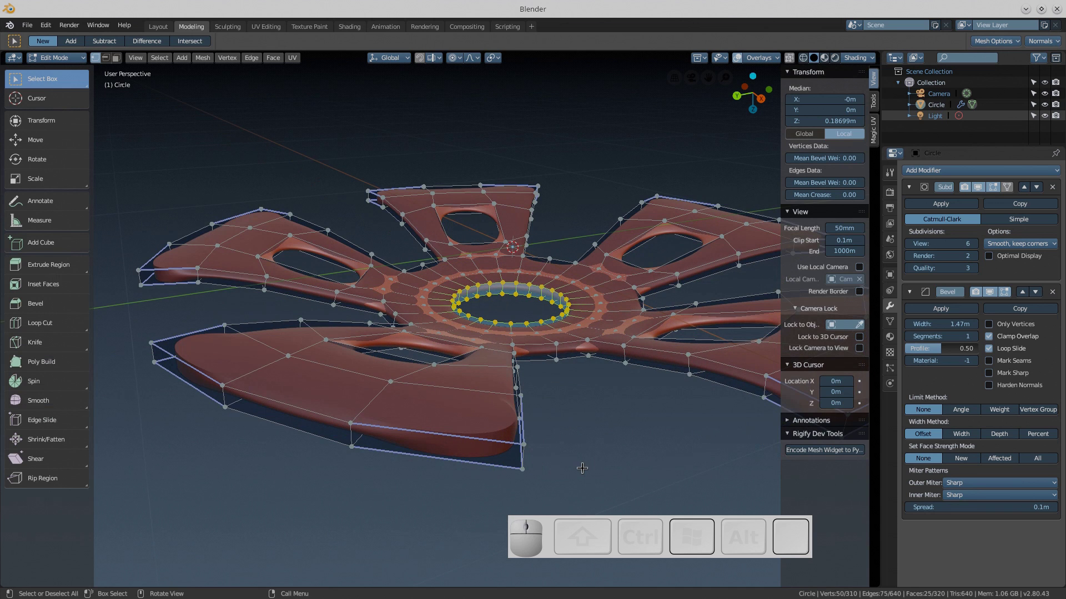
pyautogui.scroll(-1, 582, 468)
pyautogui.moveTo(577, 467); pyautogui.dragTo(484, 459, button='middle')
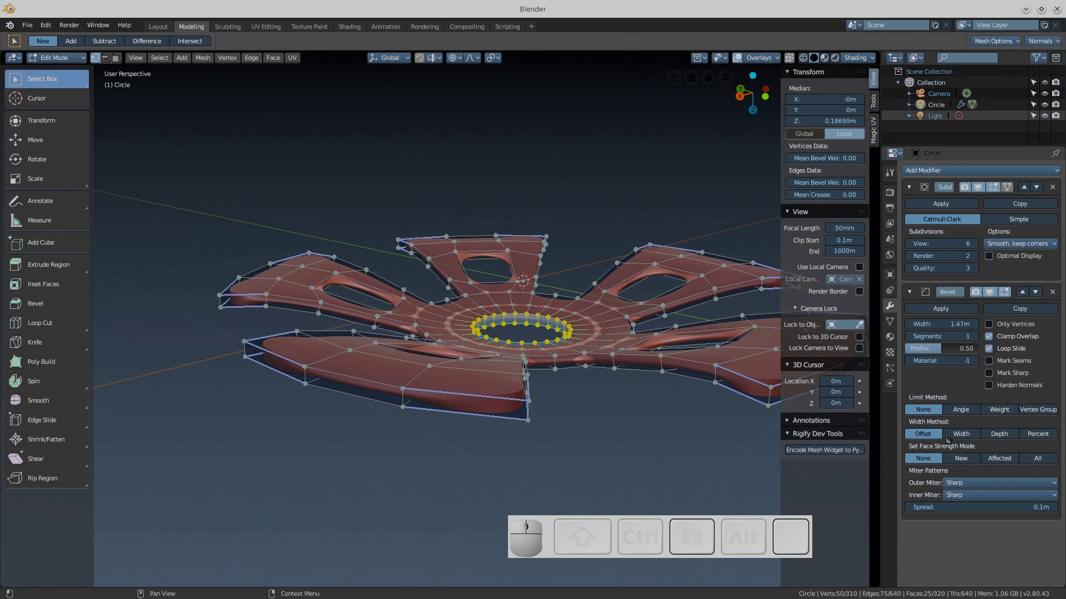
pyautogui.click(1052, 293)
pyautogui.click(1052, 294)
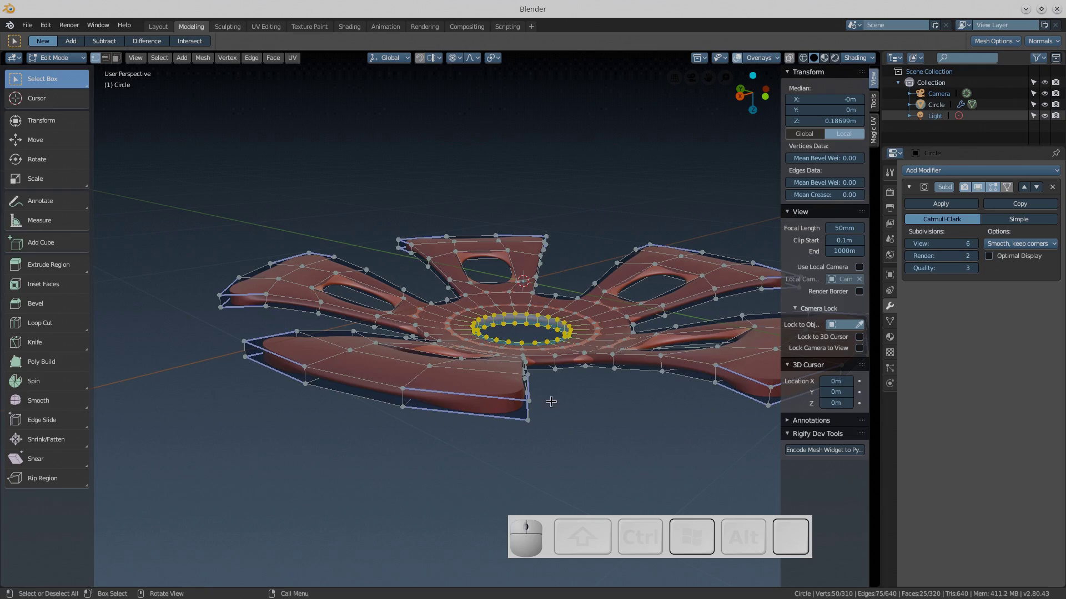
# In edge mode, circle-select the edges along the left spoke
pyautogui.moveTo(552, 402); pyautogui.dragTo(619, 252, button='middle')
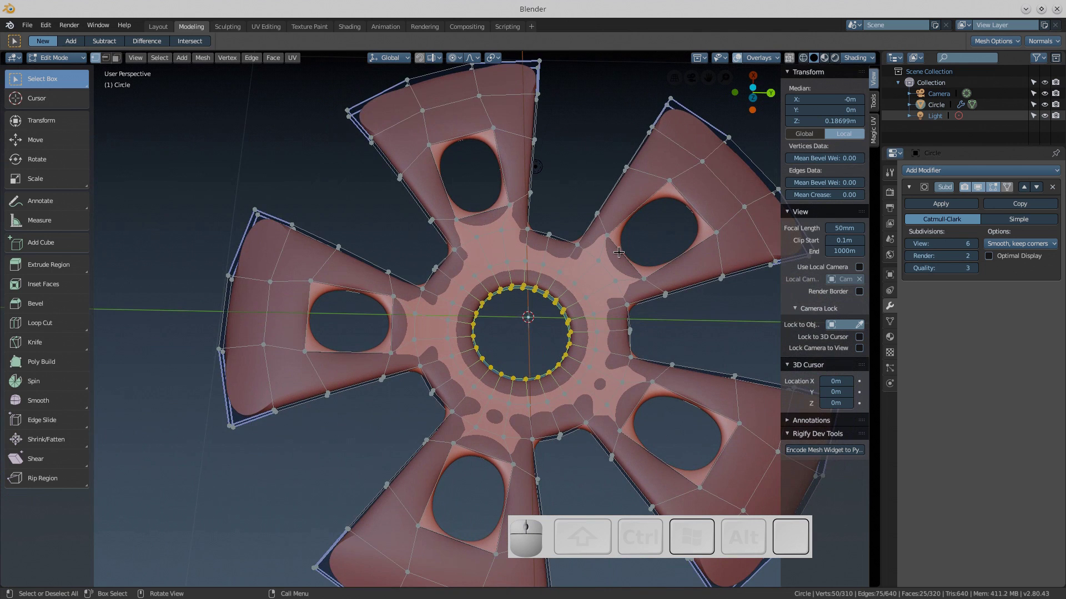
pyautogui.scroll(-3, 325, 385)
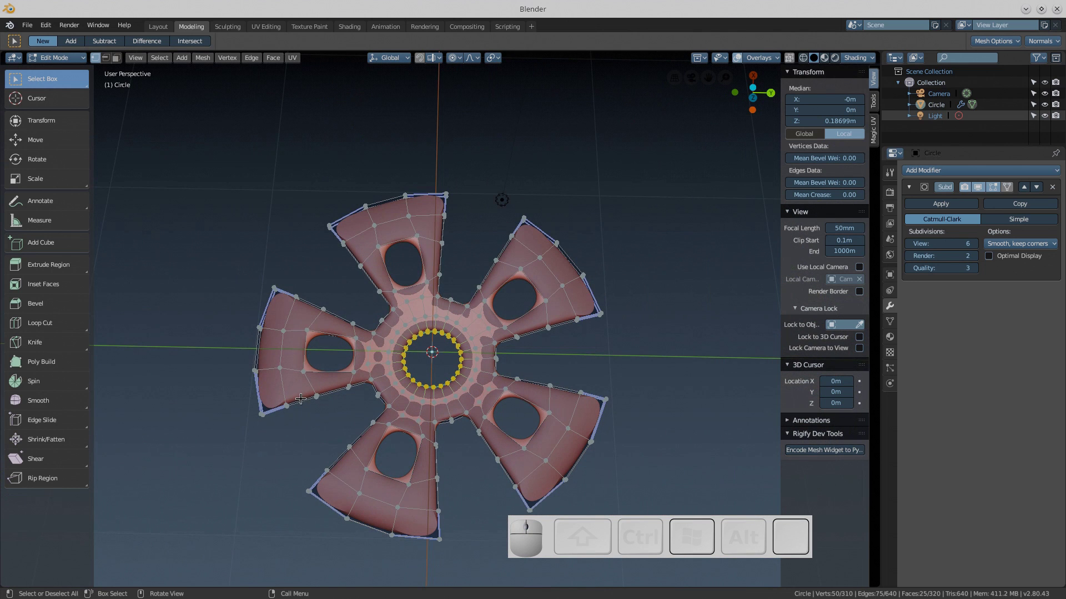
pyautogui.press('c')
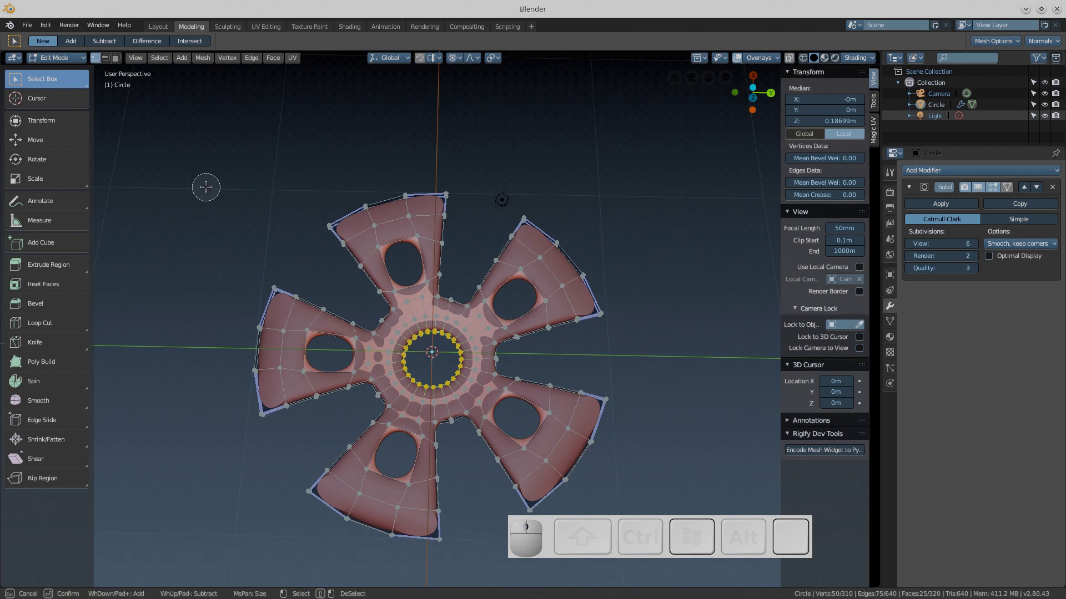
pyautogui.middleClick(205, 187)
pyautogui.press('2')
pyautogui.press('c')
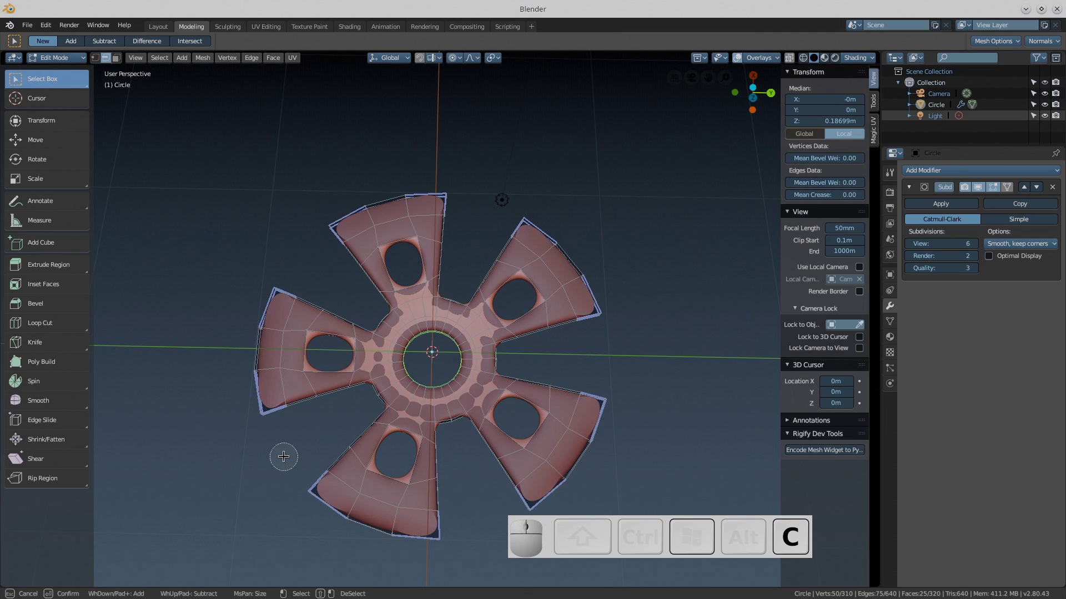
pyautogui.moveTo(284, 456)
pyautogui.mouseDown()
pyautogui.moveTo(225, 309)
pyautogui.moveTo(271, 291)
pyautogui.moveTo(340, 202)
pyautogui.moveTo(380, 171)
pyautogui.moveTo(602, 244)
pyautogui.moveTo(614, 297)
pyautogui.moveTo(600, 493)
pyautogui.moveTo(439, 547)
pyautogui.moveTo(333, 567)
pyautogui.moveTo(302, 503)
pyautogui.moveTo(265, 473)
pyautogui.mouseUp()
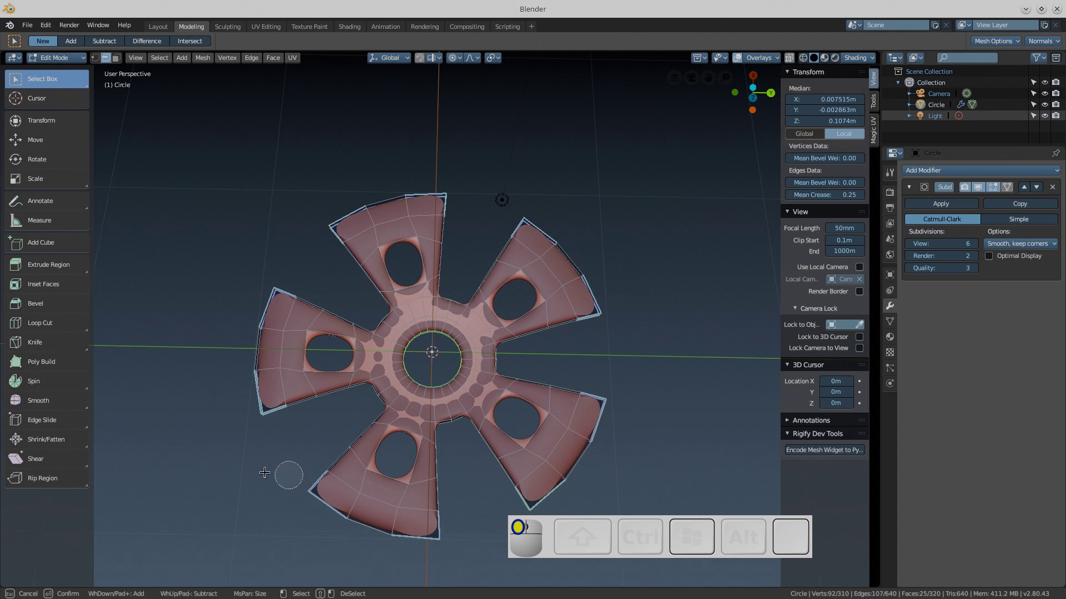
pyautogui.rightClick(265, 473)
pyautogui.moveTo(255, 456)
pyautogui.mouseDown(button='middle')
pyautogui.moveTo(355, 422)
pyautogui.moveTo(469, 322)
pyautogui.moveTo(470, 378)
pyautogui.moveTo(469, 328)
pyautogui.moveTo(562, 315)
pyautogui.mouseUp(button='middle')
pyautogui.scroll(6, 471, 378)
pyautogui.moveTo(535, 329); pyautogui.dragTo(513, 370, button='middle')
pyautogui.scroll(2, 513, 371)
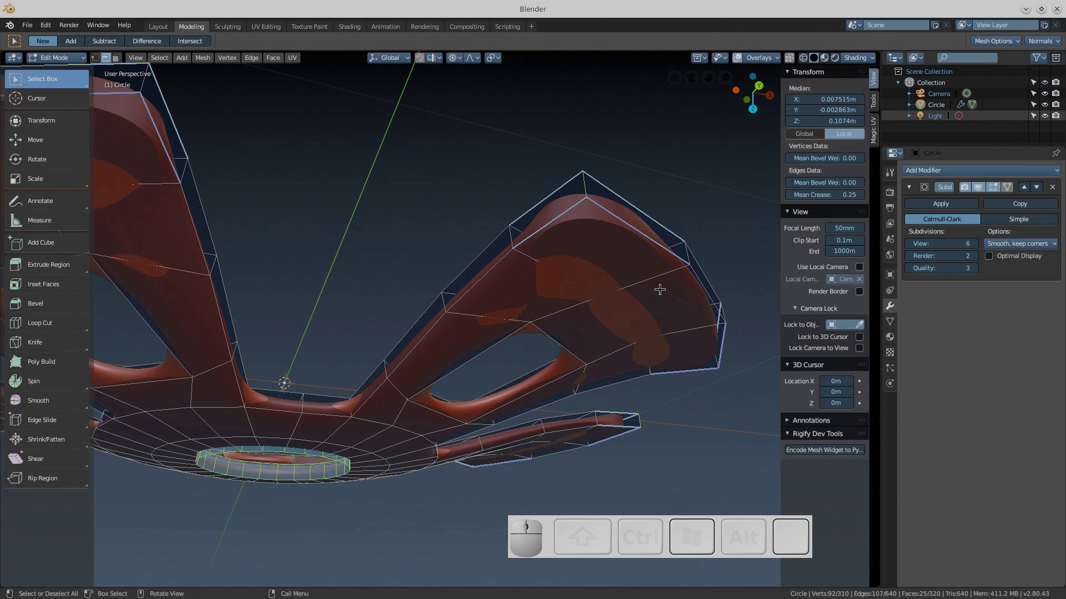
# Set the selected spoke edges' mean crease to 0 and mark them sharp
pyautogui.click(829, 196)
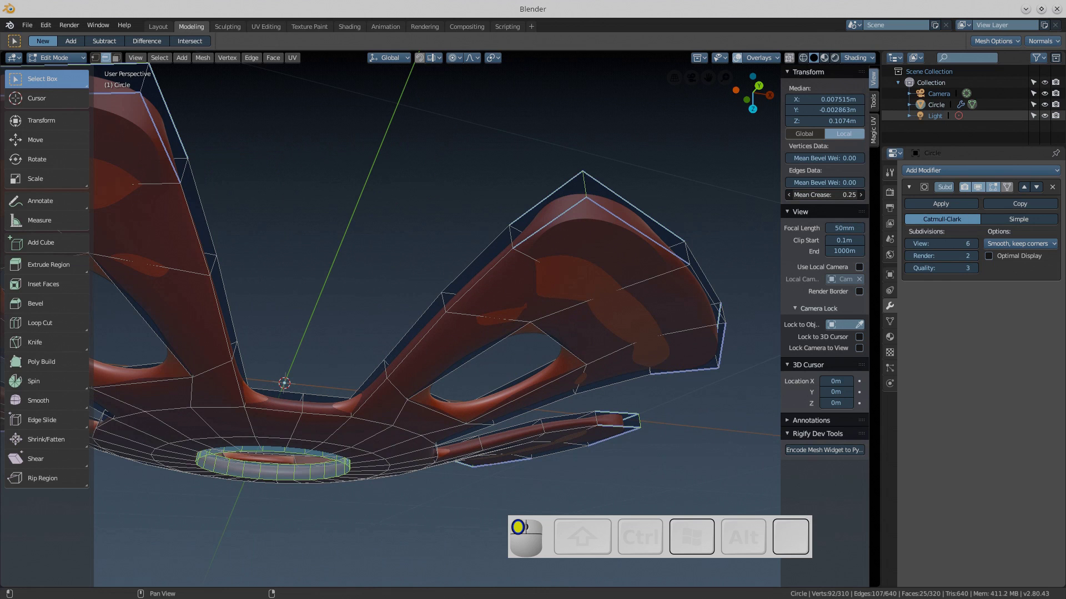
pyautogui.moveTo(830, 195); pyautogui.dragTo(802, 196)
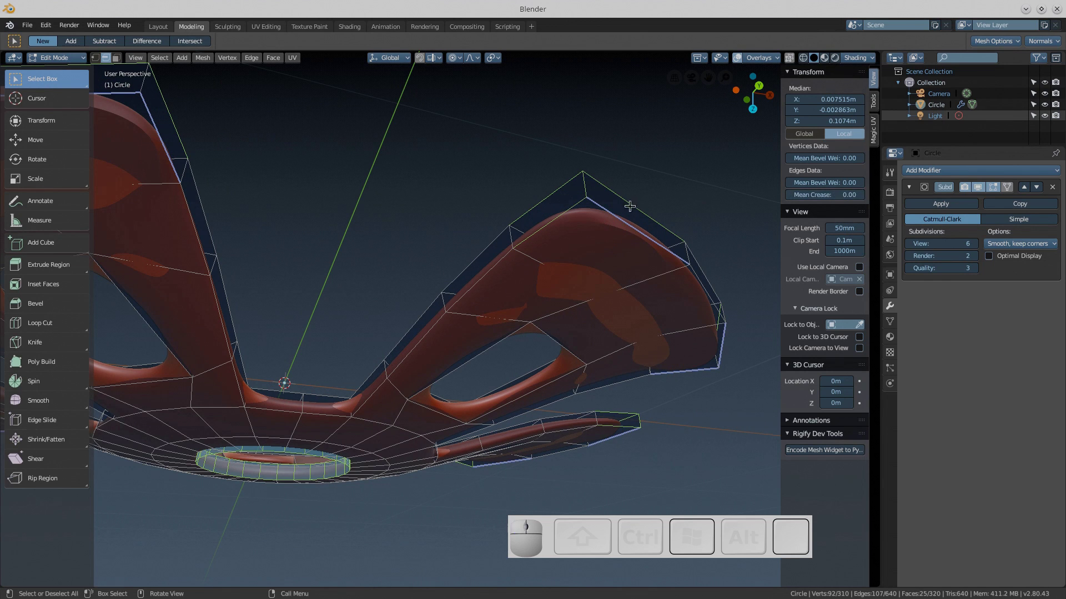
pyautogui.moveTo(610, 227); pyautogui.dragTo(627, 248, button='middle')
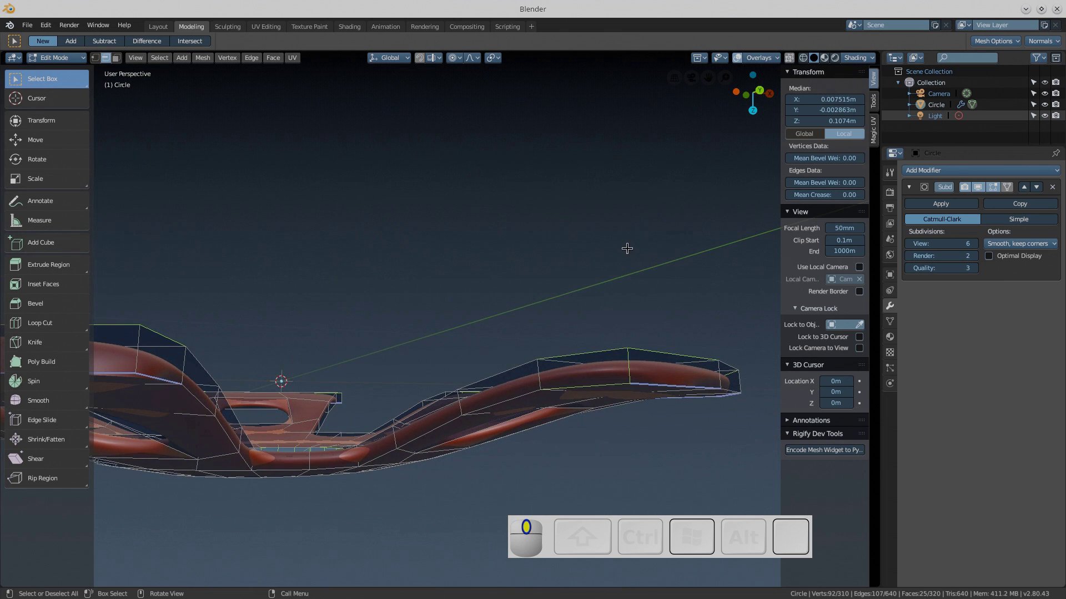
pyautogui.press('KP_Decimal')
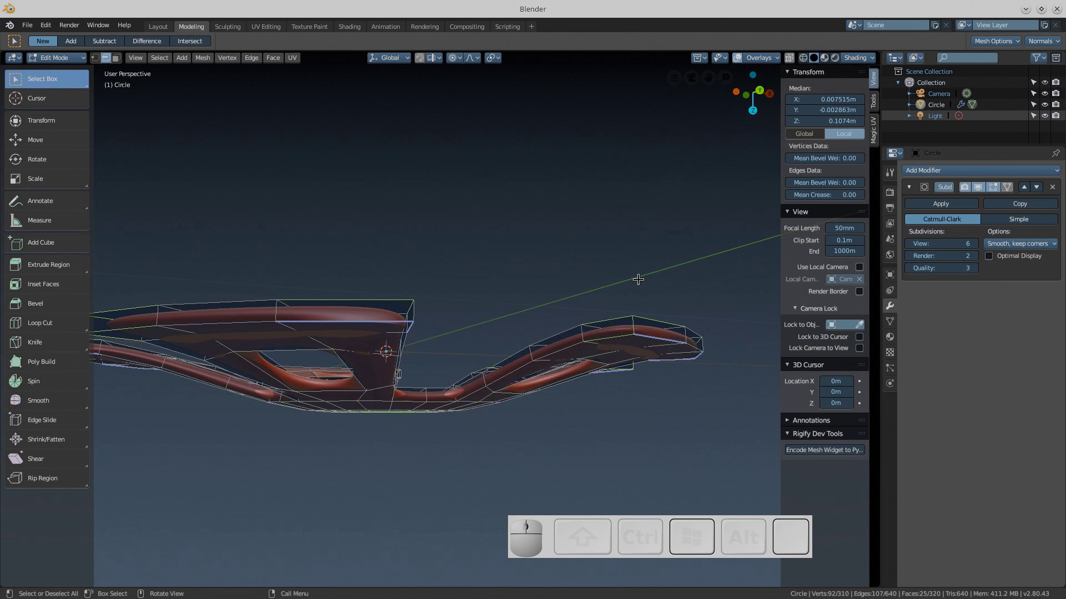
pyautogui.hotkey('ctrl', 'e')
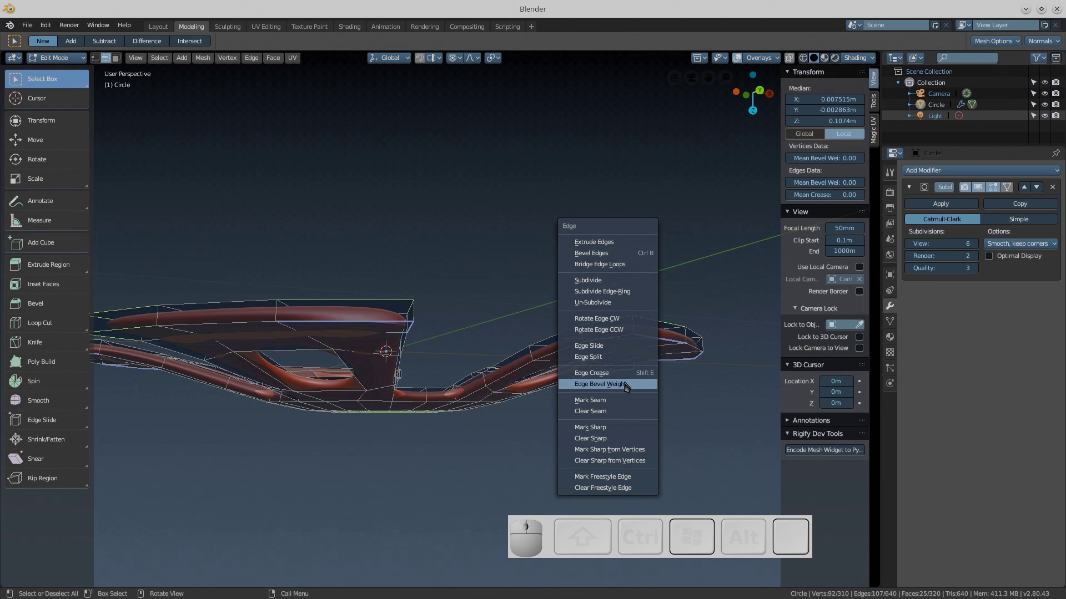
pyautogui.click(627, 432)
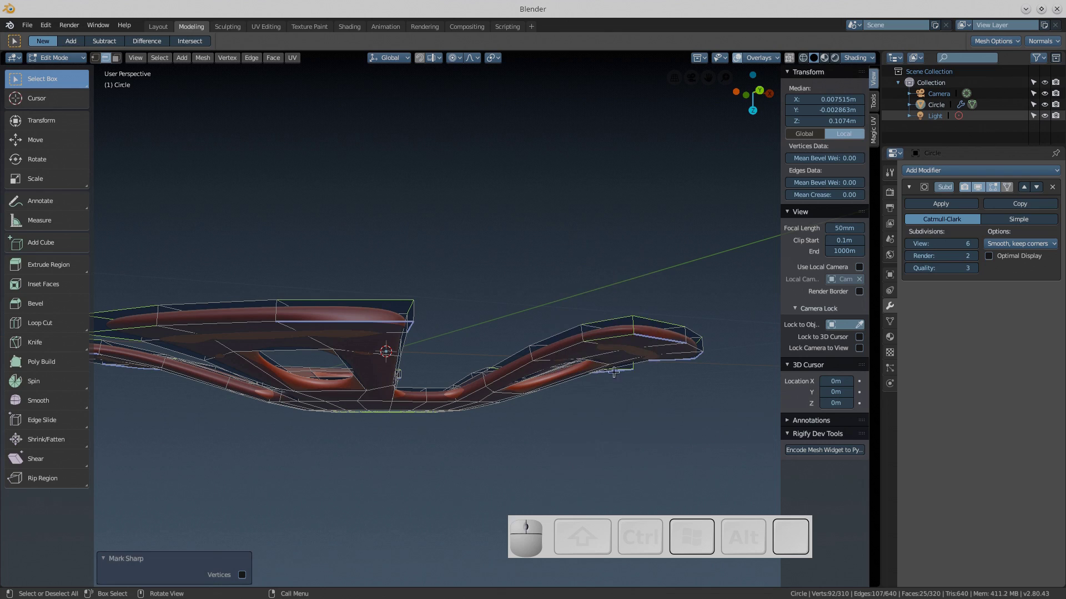
pyautogui.moveTo(613, 372); pyautogui.dragTo(574, 334, button='middle')
# Select the whole Circle mesh and clear the sharp marking from all its edges
pyautogui.press('a')
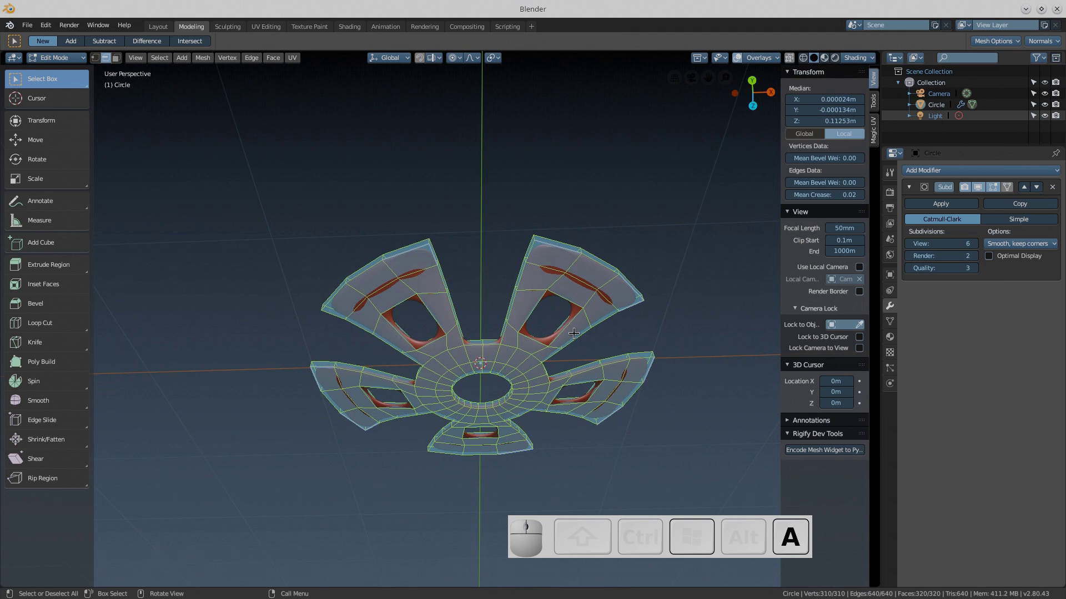
pyautogui.hotkey('ctrl', 'e')
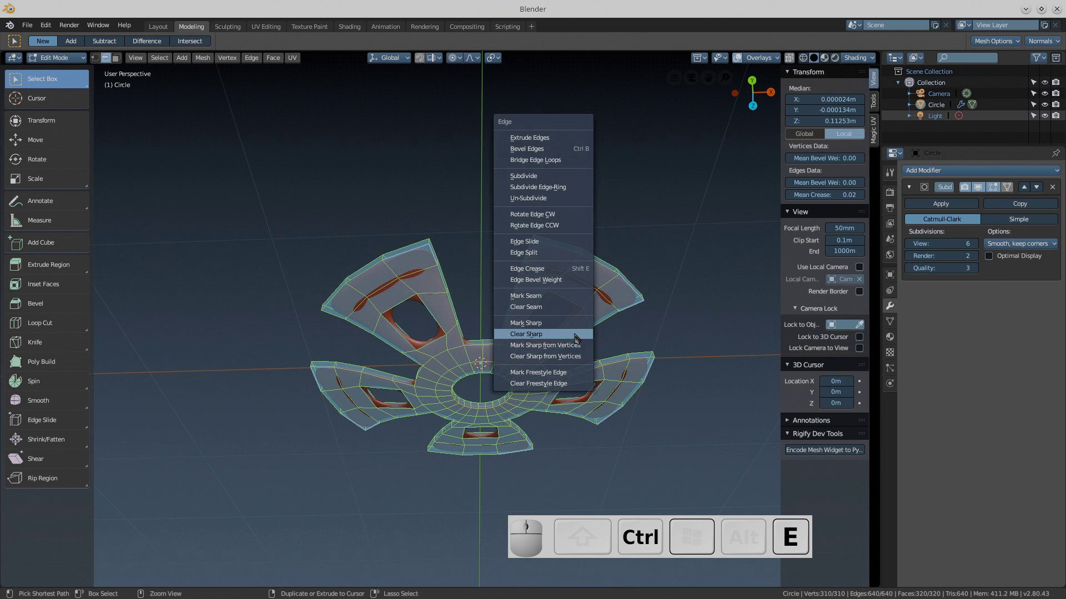
pyautogui.click(573, 333)
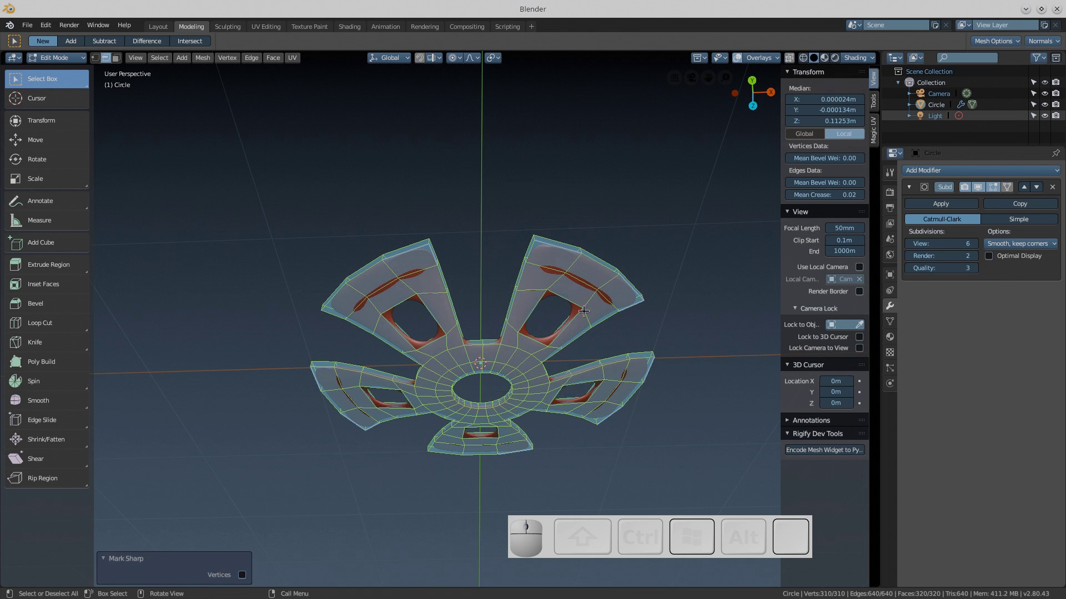
# Re-enter Edit Mode with nothing selected and view the five-spoke wireframe from below
pyautogui.press('Tab')
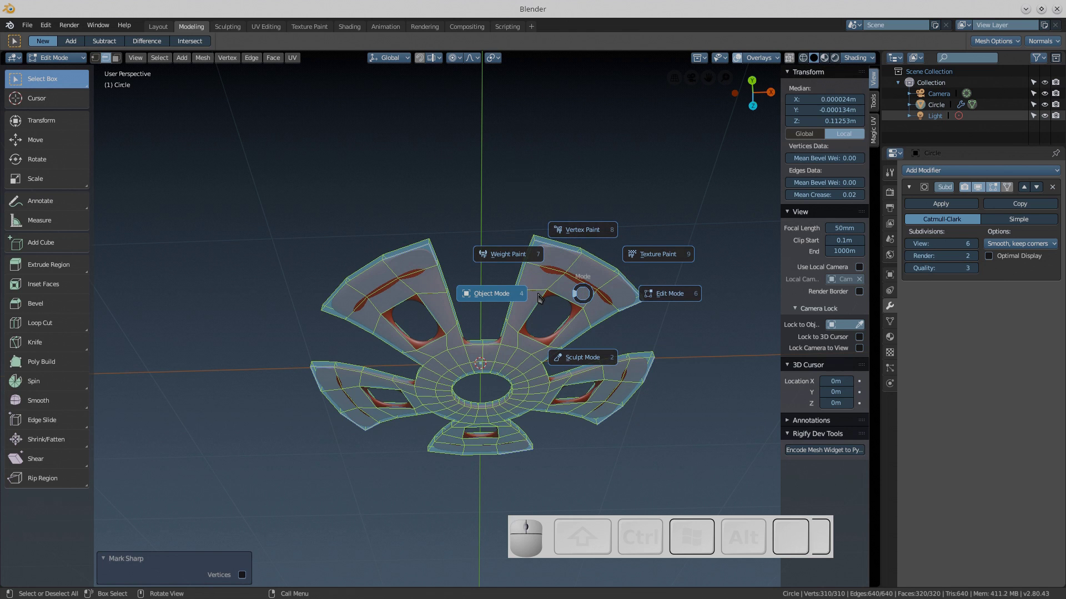
pyautogui.moveTo(538, 298); pyautogui.dragTo(525, 382, button='middle')
pyautogui.press('Tab')
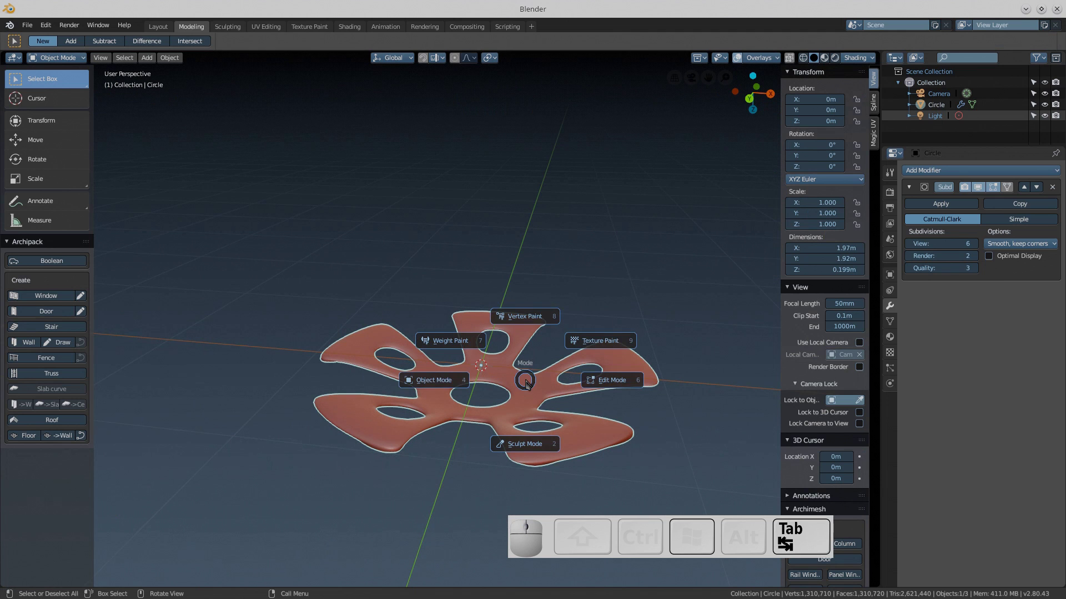
pyautogui.click(611, 387)
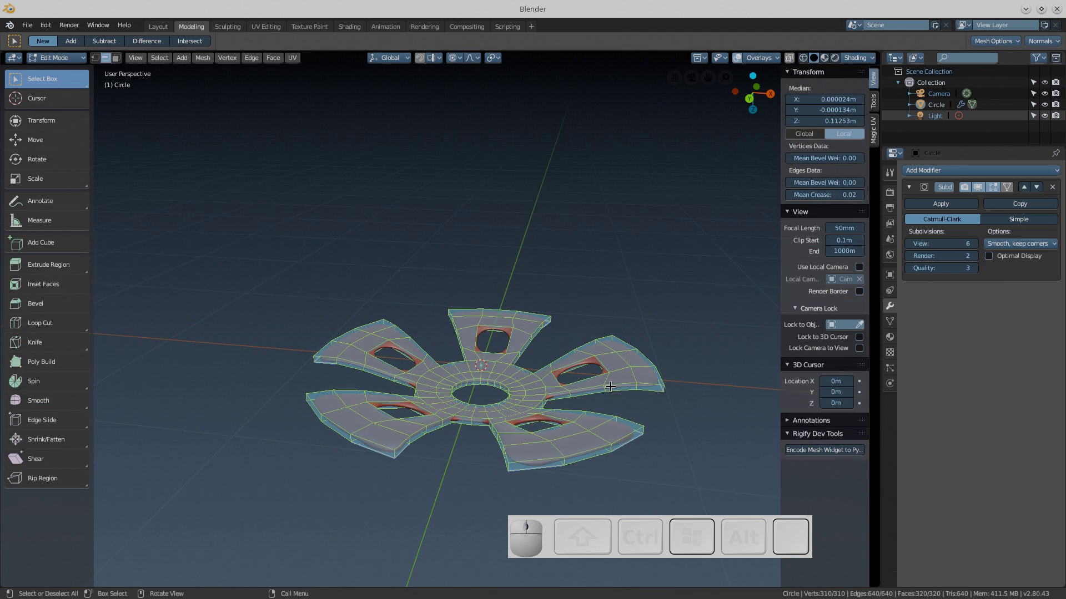
pyautogui.press('a')
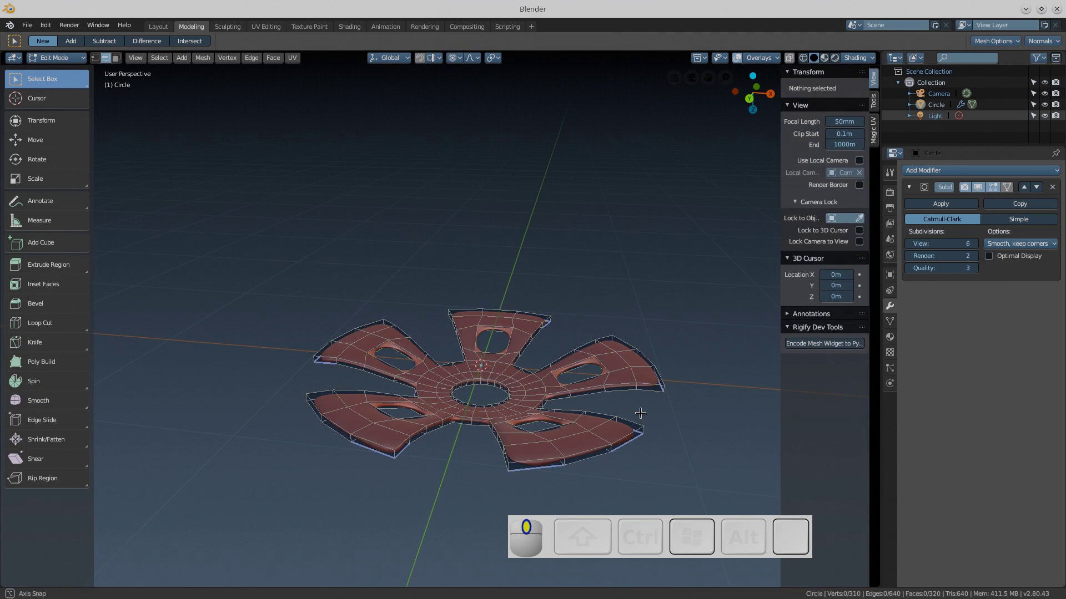
pyautogui.moveTo(642, 412); pyautogui.dragTo(644, 315, button='middle')
# Select six spoke-tip edges and mark them sharp
pyautogui.scroll(4, 409, 286)
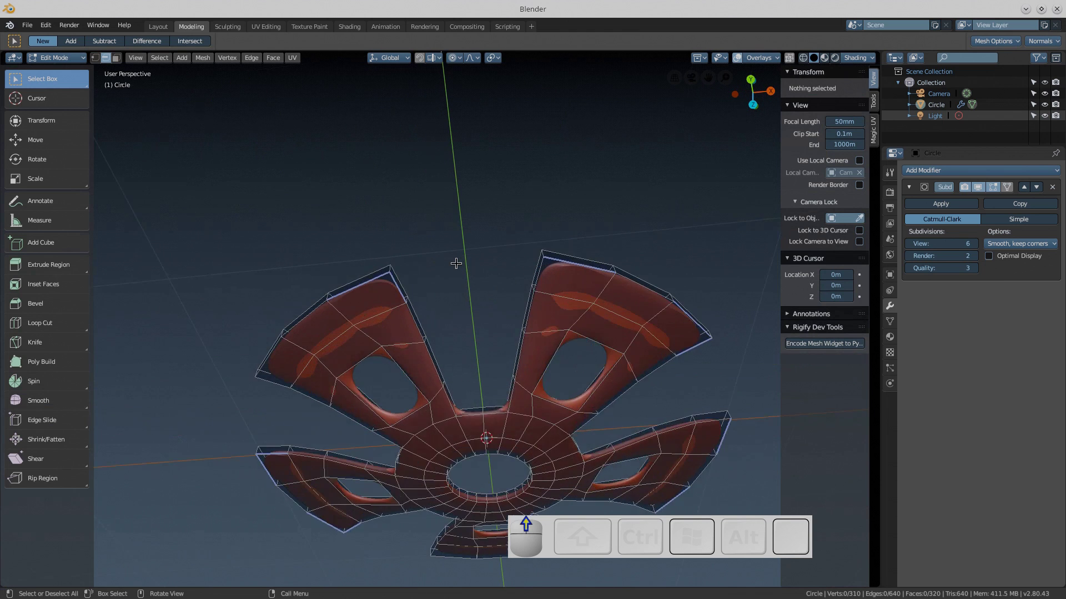
pyautogui.click(350, 289)
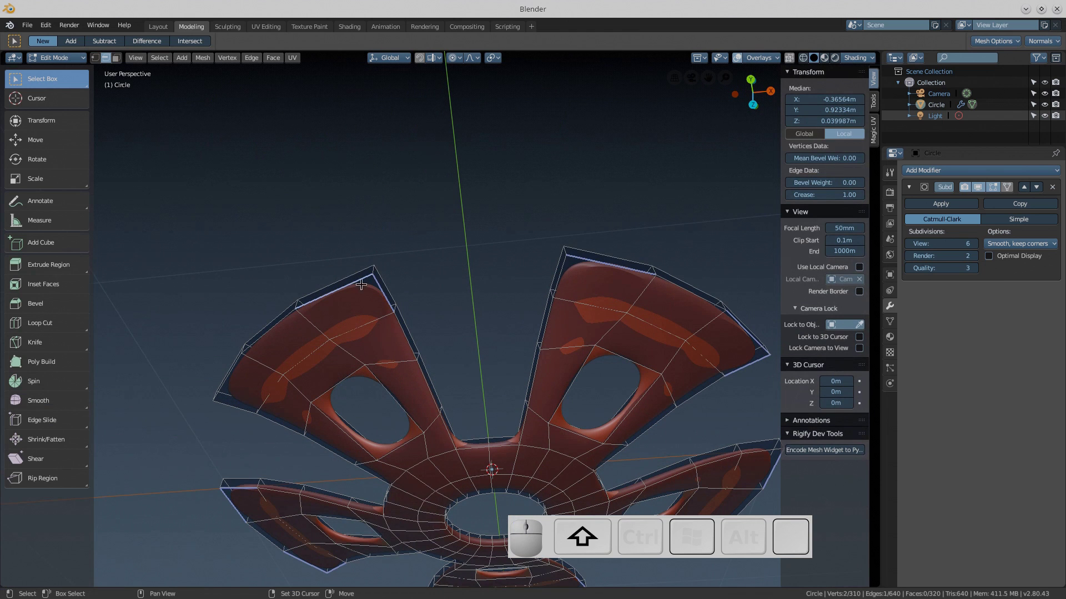
pyautogui.keyDown('shift'); pyautogui.click(376, 286); pyautogui.keyUp('shift')
pyautogui.keyDown('shift'); pyautogui.click(599, 255); pyautogui.keyUp('shift')
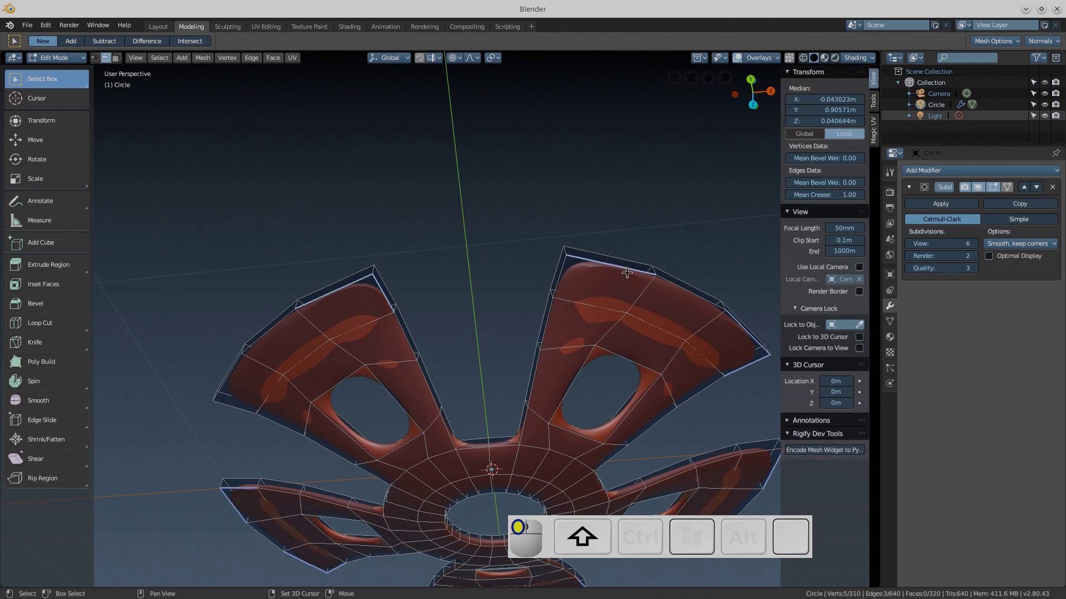
pyautogui.keyDown('shift'); pyautogui.click(748, 331); pyautogui.keyUp('shift')
pyautogui.keyDown('shift'); pyautogui.click(753, 361); pyautogui.keyUp('shift')
pyautogui.keyDown('shift'); pyautogui.click(757, 340); pyautogui.keyUp('shift')
pyautogui.hotkey('ctrl', 'e')
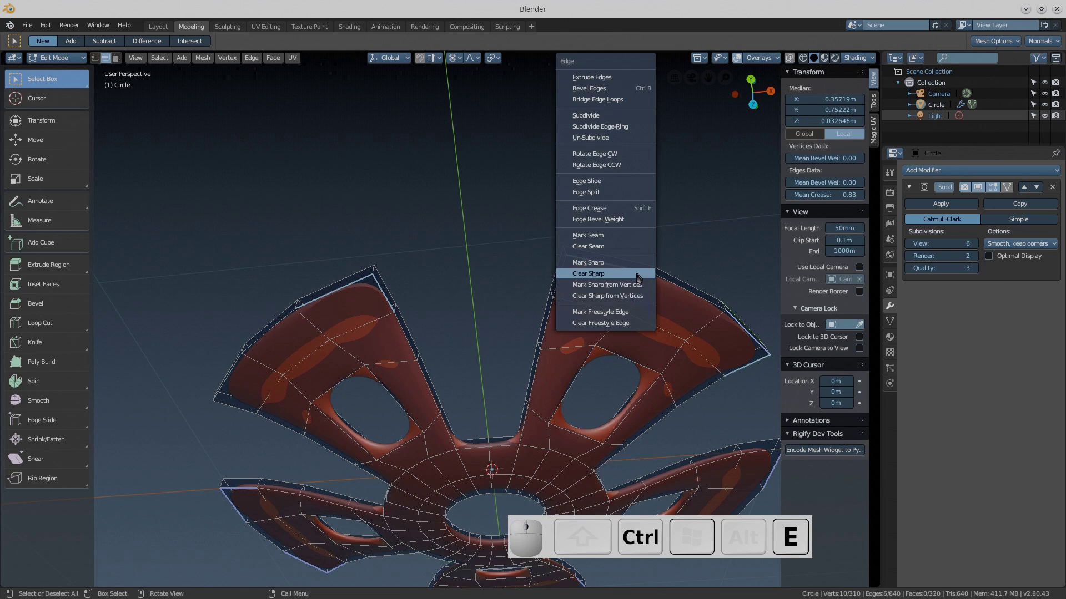
pyautogui.click(635, 272)
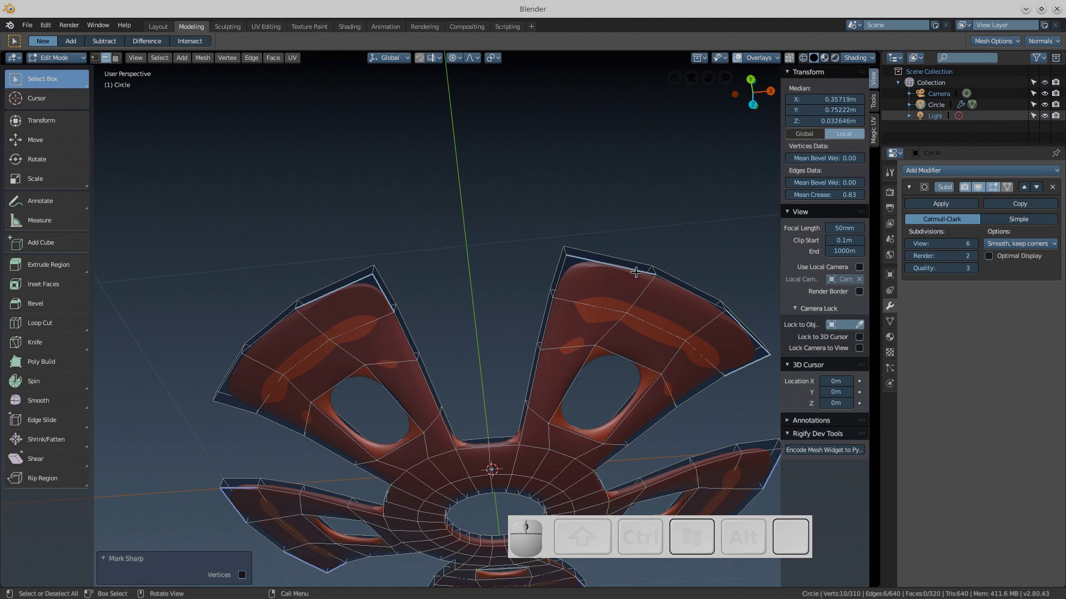
# Set Mean Crease to 0.00 on the selected edges, then on all edges, and deselect
pyautogui.press('ctrl')
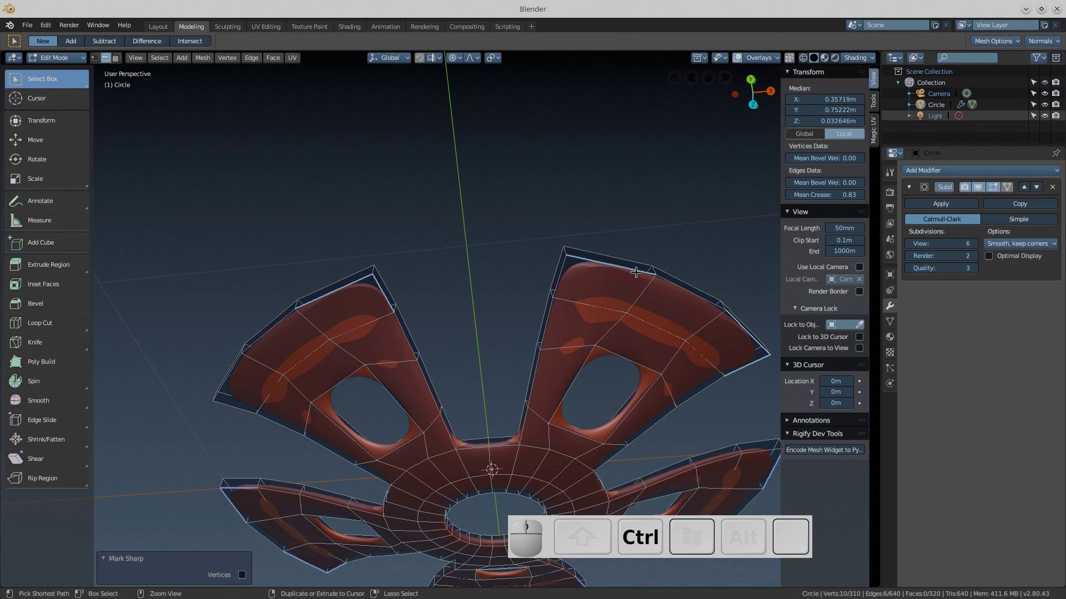
pyautogui.click(824, 195)
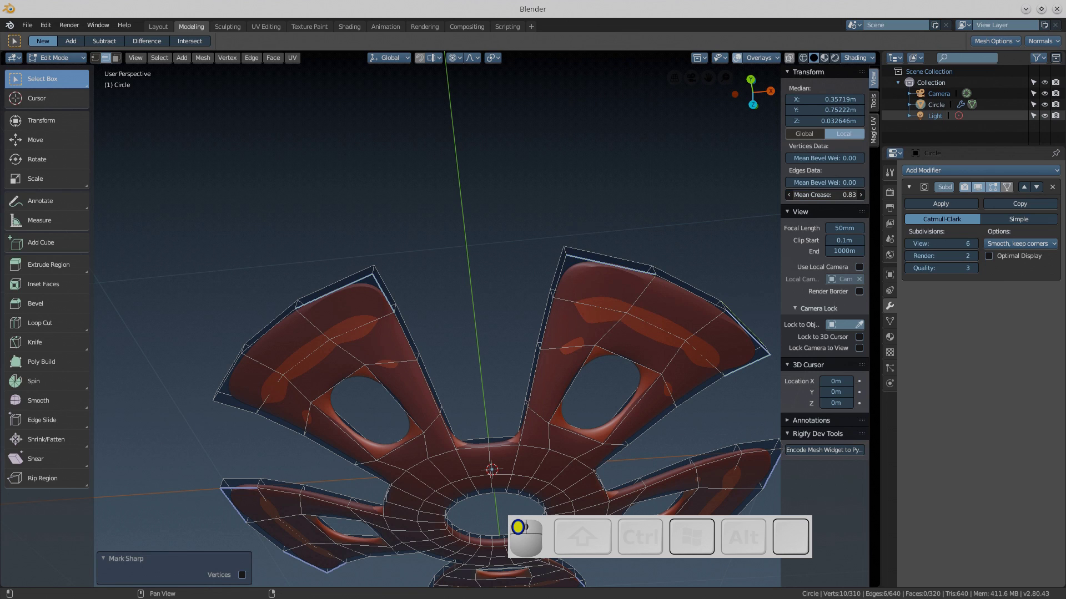
pyautogui.moveTo(824, 195); pyautogui.dragTo(793, 194)
pyautogui.keyDown('shift'); pyautogui.moveTo(636, 324); pyautogui.dragTo(623, 262, button='middle'); pyautogui.keyUp('shift')
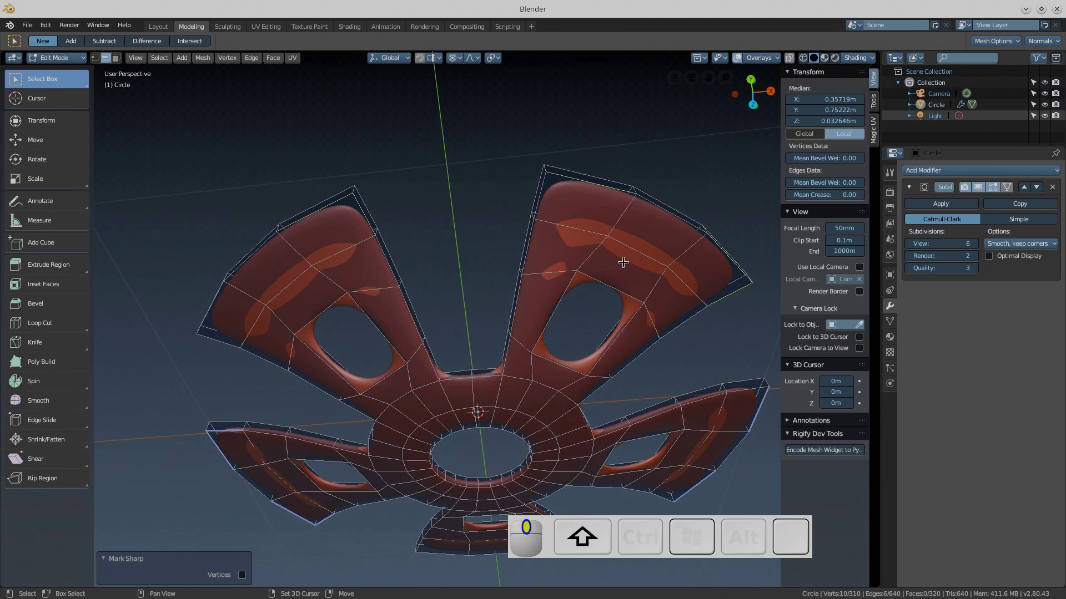
pyautogui.keyDown('shift'); pyautogui.moveTo(731, 368); pyautogui.dragTo(654, 302, button='middle'); pyautogui.keyUp('shift')
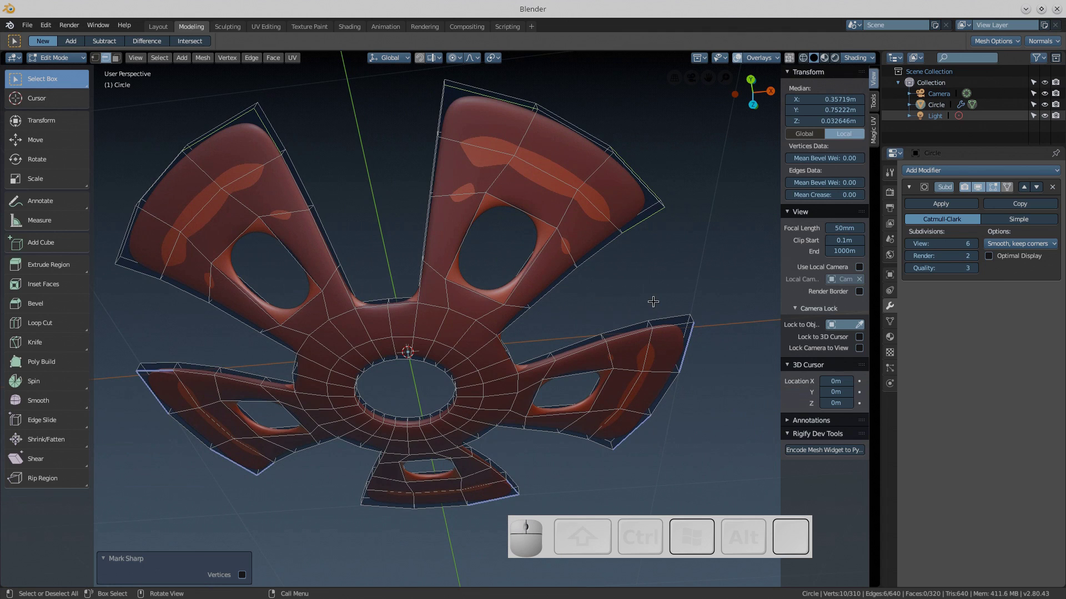
pyautogui.press('a')
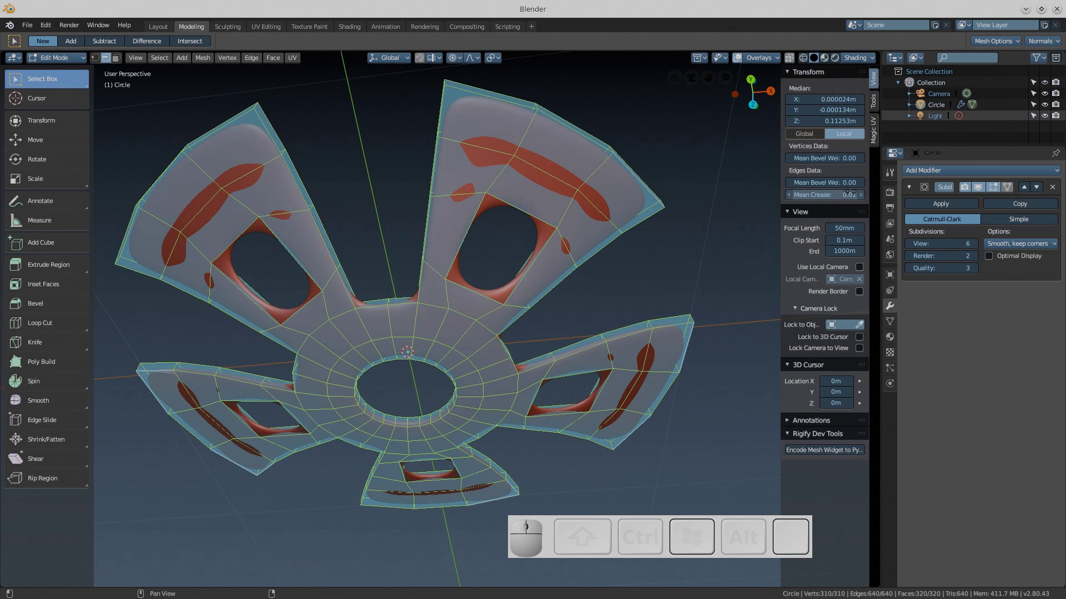
pyautogui.moveTo(847, 192); pyautogui.dragTo(847, 192)
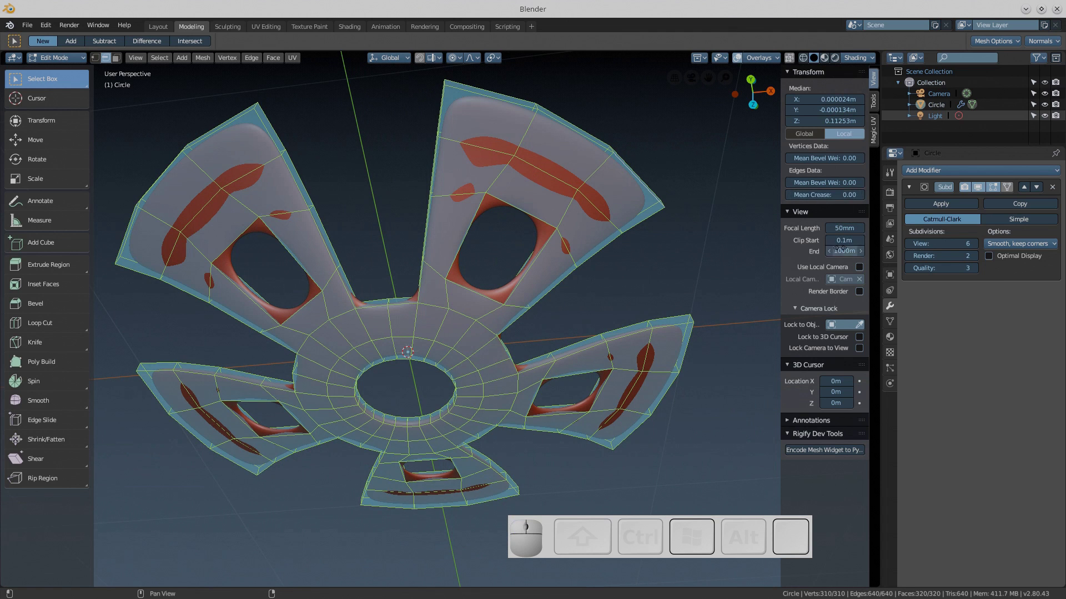
pyautogui.hotkey('alt', 'a')
# Select one spoke's two outer corner edges and raise their Mean Crease to 1.00
pyautogui.moveTo(708, 227); pyautogui.dragTo(635, 285, button='middle')
pyautogui.scroll(2, 633, 233)
pyautogui.scroll(1, 633, 233)
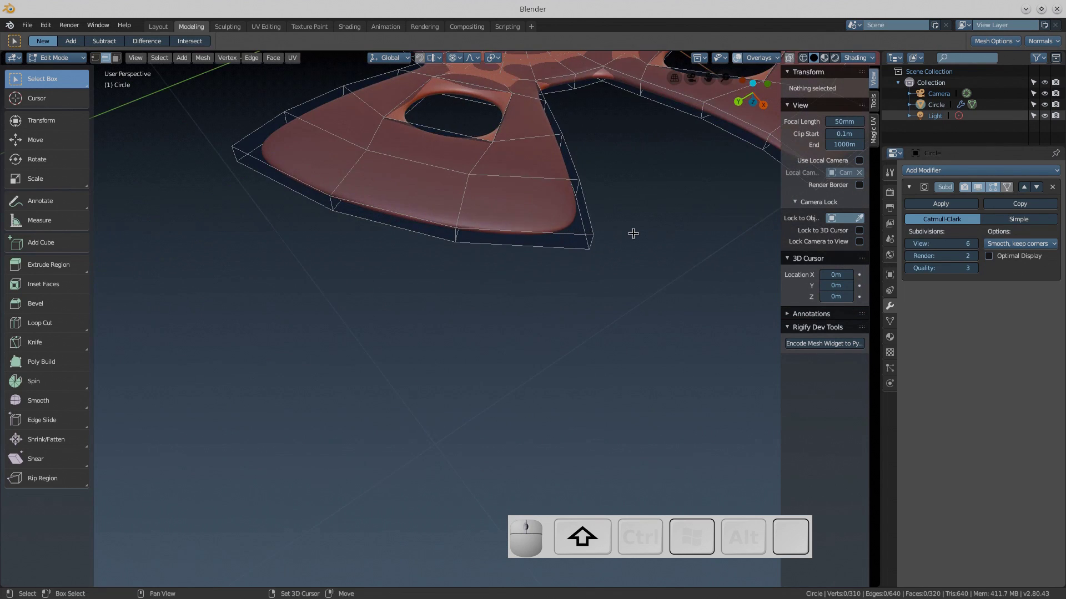
pyautogui.keyDown('shift'); pyautogui.moveTo(630, 230); pyautogui.dragTo(605, 319, button='middle'); pyautogui.keyUp('shift')
pyautogui.click(567, 318)
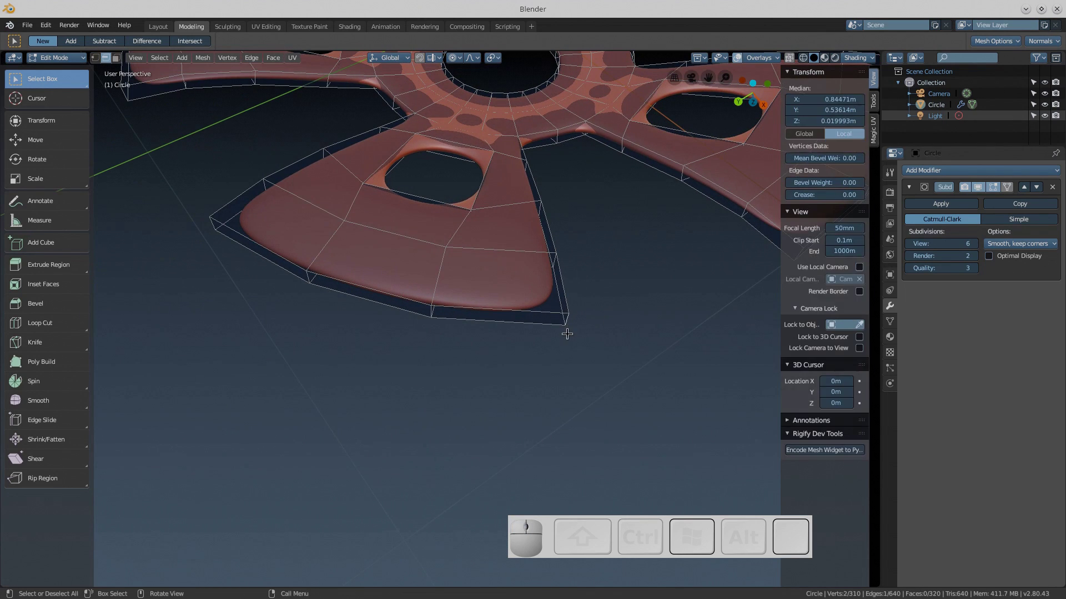
pyautogui.keyDown('shift'); pyautogui.click(204, 226); pyautogui.keyUp('shift')
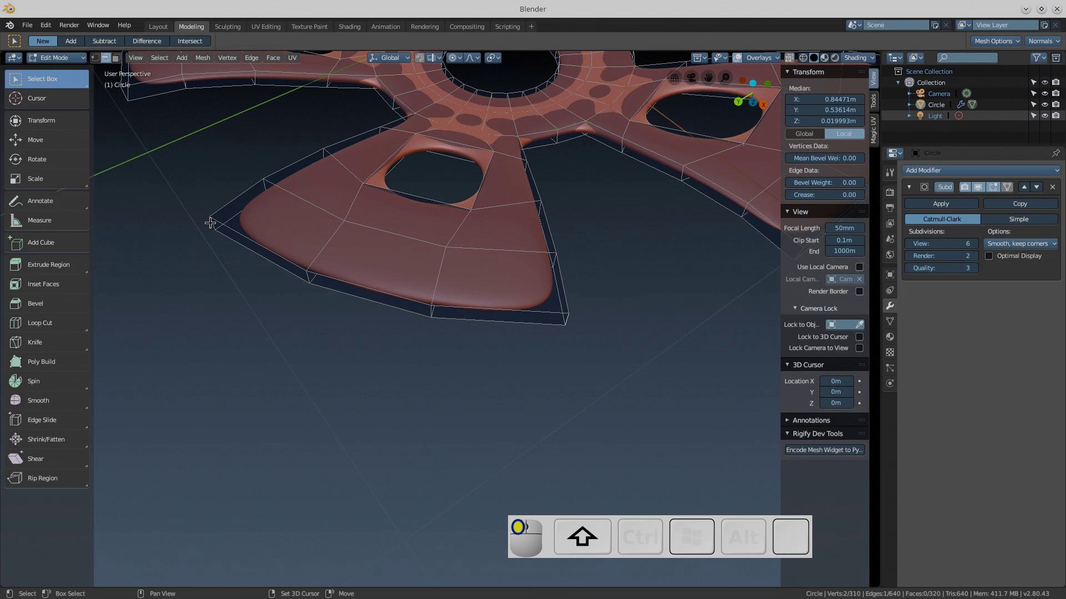
pyautogui.click(802, 194)
pyautogui.moveTo(802, 195); pyautogui.dragTo(849, 195)
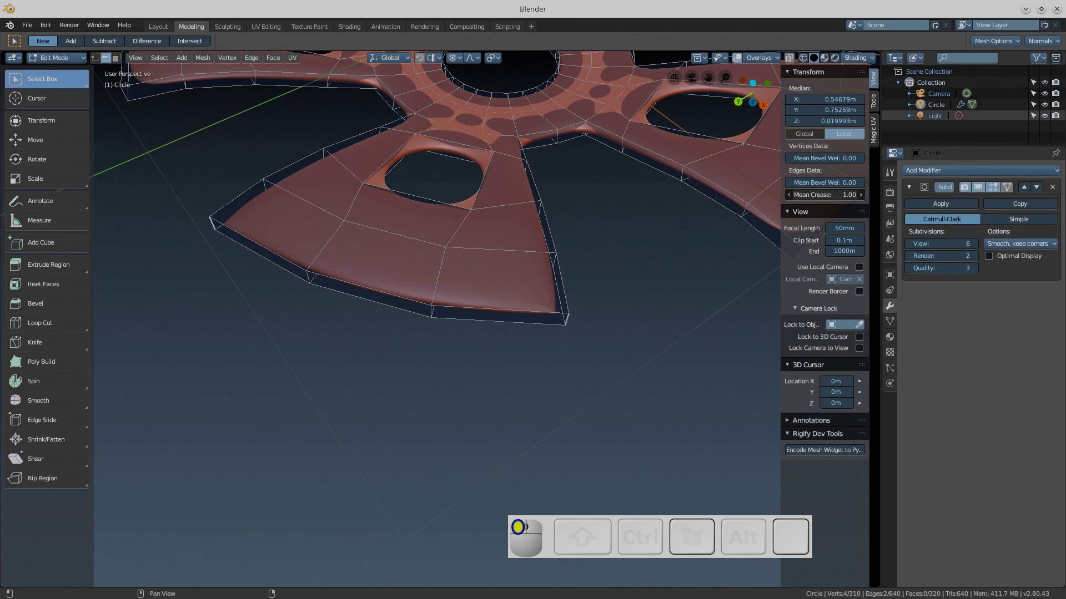
# Select the tip corner edges on the other spokes
pyautogui.moveTo(638, 247); pyautogui.dragTo(538, 411, button='middle')
pyautogui.click(606, 335)
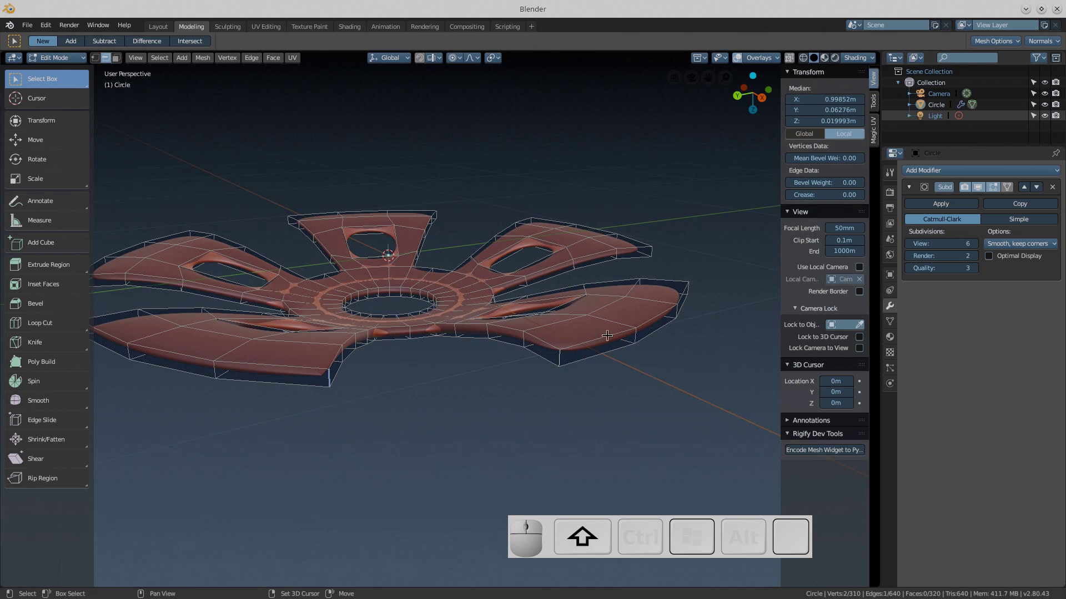
pyautogui.keyDown('shift'); pyautogui.click(688, 285); pyautogui.keyUp('shift')
pyautogui.keyDown('shift'); pyautogui.click(651, 253); pyautogui.keyUp('shift')
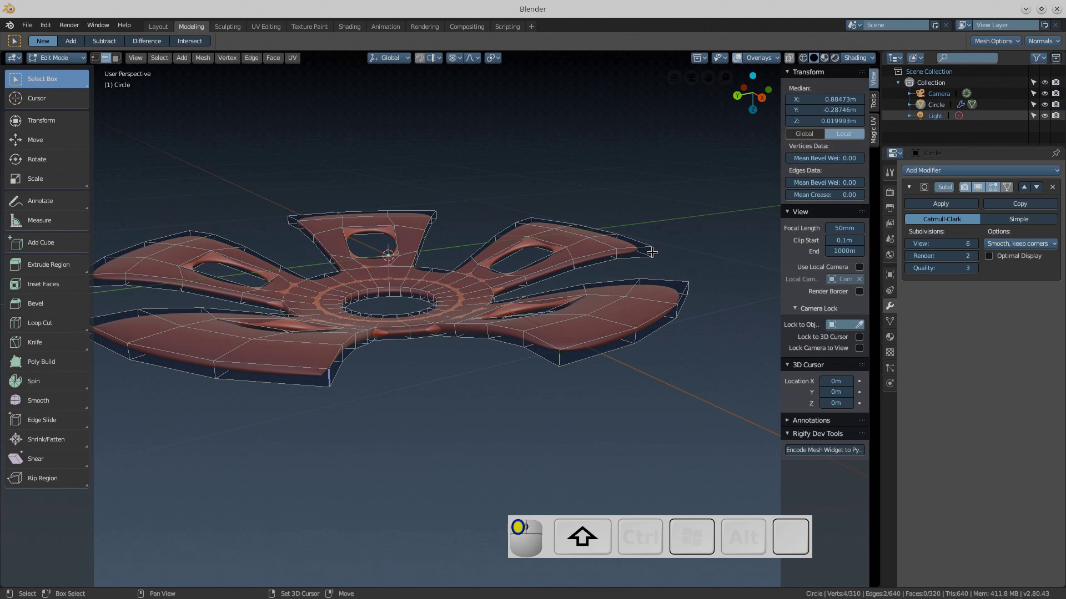
pyautogui.keyDown('shift'); pyautogui.click(532, 219); pyautogui.keyUp('shift')
pyautogui.moveTo(545, 212); pyautogui.dragTo(538, 234, button='middle')
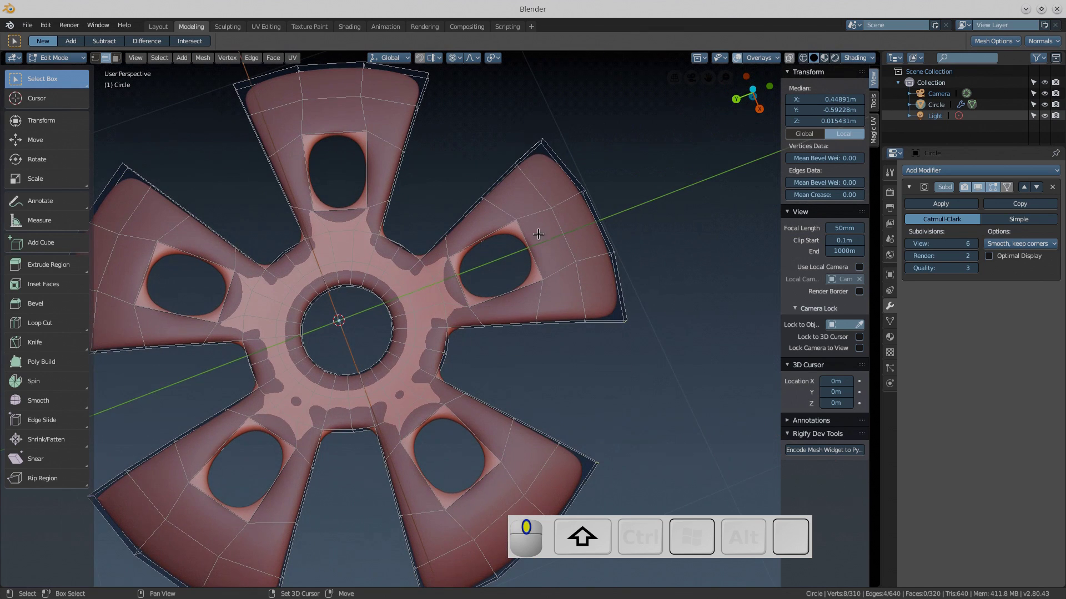
pyautogui.keyDown('shift'); pyautogui.click(529, 149); pyautogui.keyUp('shift')
pyautogui.keyDown('shift'); pyautogui.click(546, 146); pyautogui.keyUp('shift')
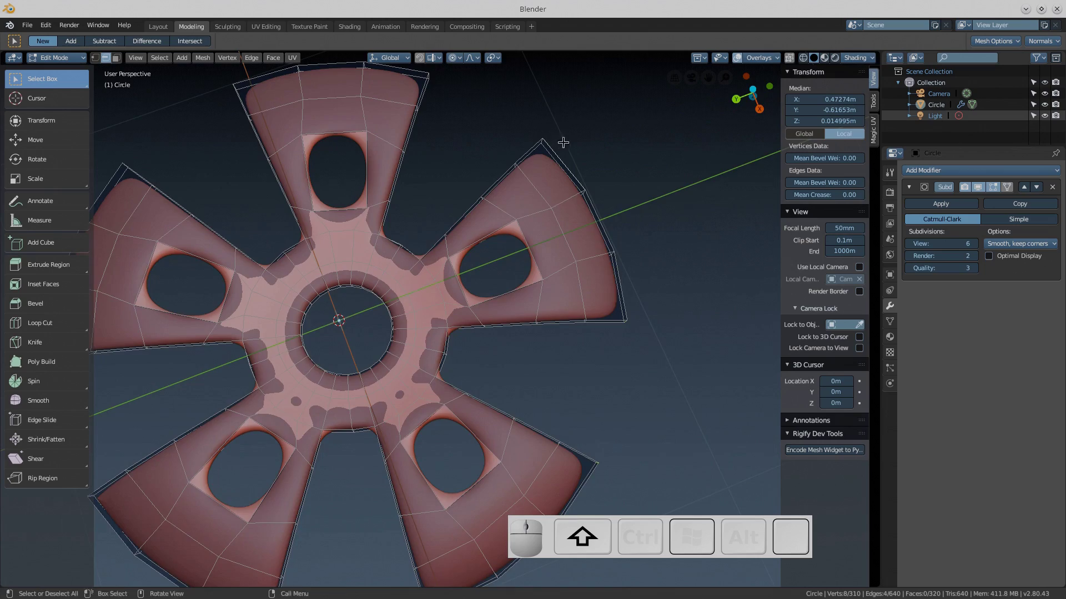
pyautogui.moveTo(559, 136); pyautogui.dragTo(181, 167, button='middle')
# Finish selecting the remaining spoke-corner edges and set their Mean Crease to 1.00
pyautogui.scroll(3, 181, 166)
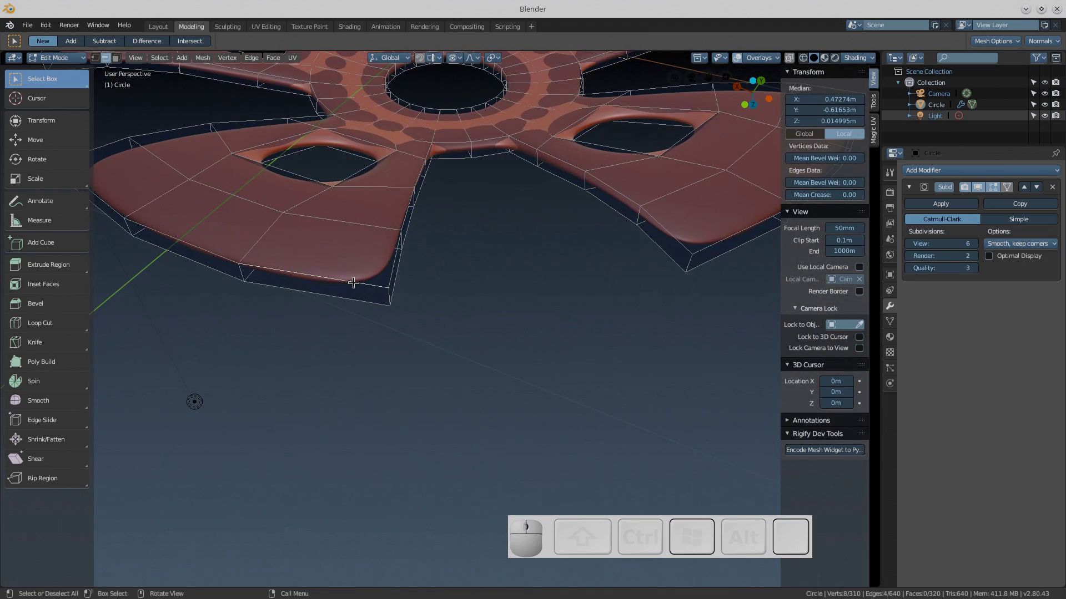
pyautogui.keyDown('shift'); pyautogui.click(353, 284); pyautogui.keyUp('shift')
pyautogui.keyDown('shift'); pyautogui.click(389, 293); pyautogui.keyUp('shift')
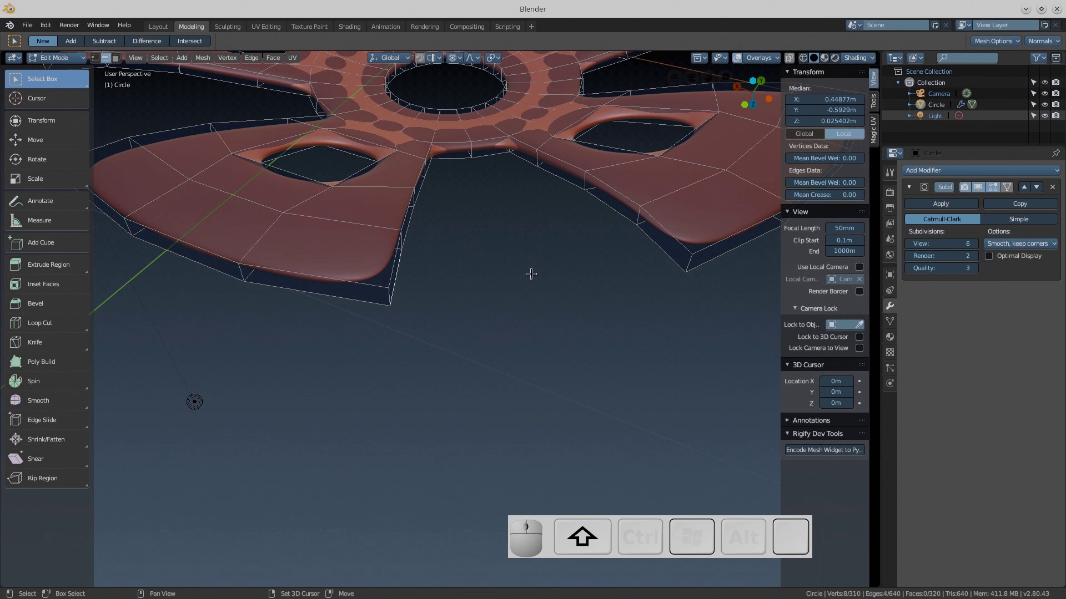
pyautogui.keyDown('shift'); pyautogui.click(392, 290); pyautogui.keyUp('shift')
pyautogui.keyDown('shift'); pyautogui.click(387, 294); pyautogui.keyUp('shift')
pyautogui.keyDown('shift'); pyautogui.click(690, 259); pyautogui.keyUp('shift')
pyautogui.moveTo(691, 258); pyautogui.dragTo(585, 263, button='middle')
pyautogui.scroll(-5, 585, 263)
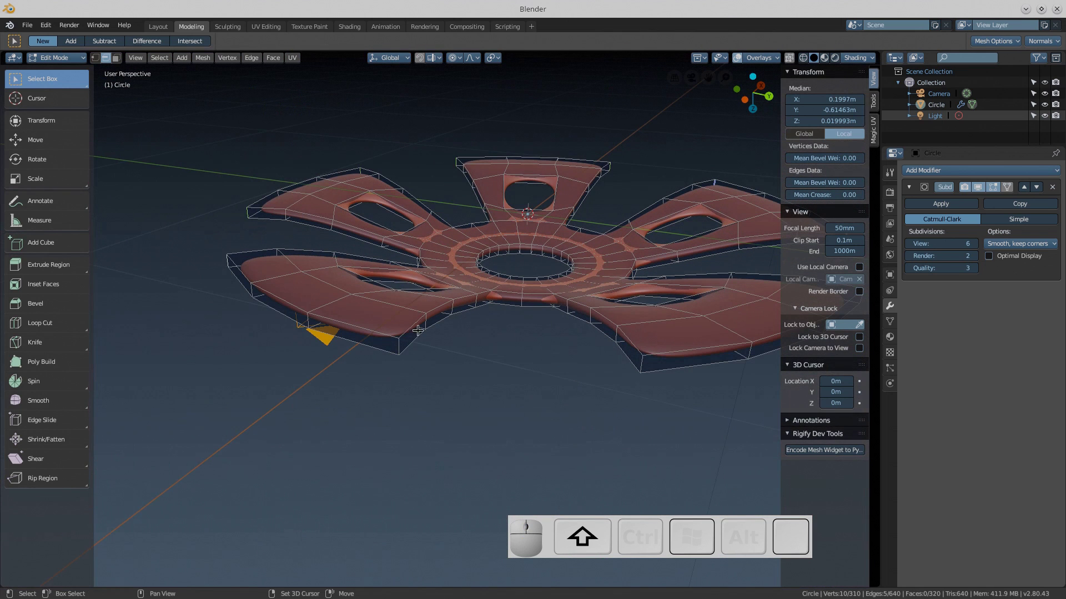
pyautogui.keyDown('shift'); pyautogui.click(397, 347); pyautogui.keyUp('shift')
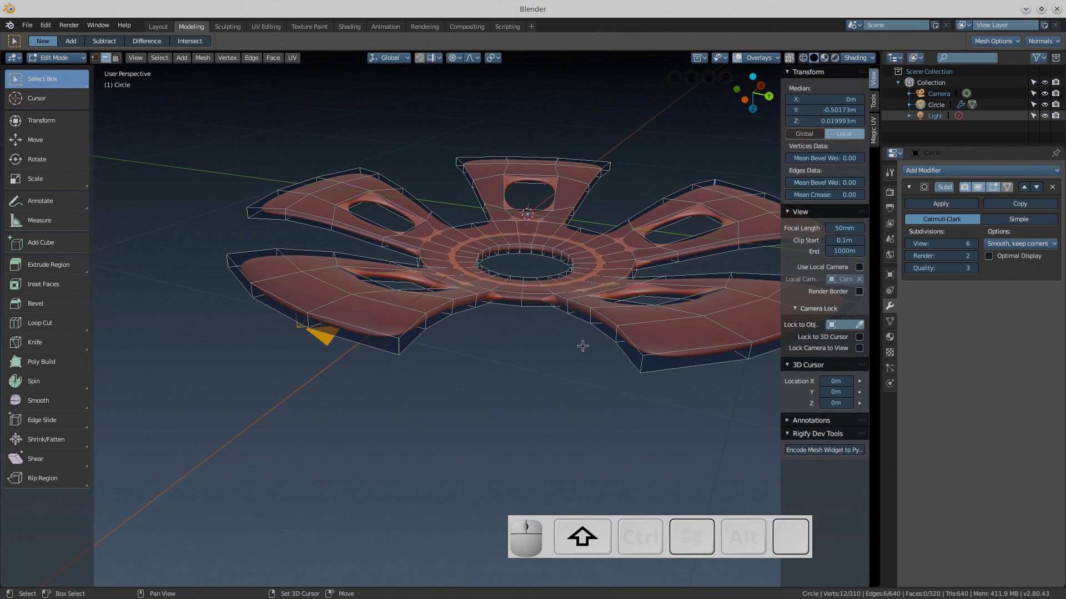
pyautogui.keyDown('shift'); pyautogui.click(642, 362); pyautogui.keyUp('shift')
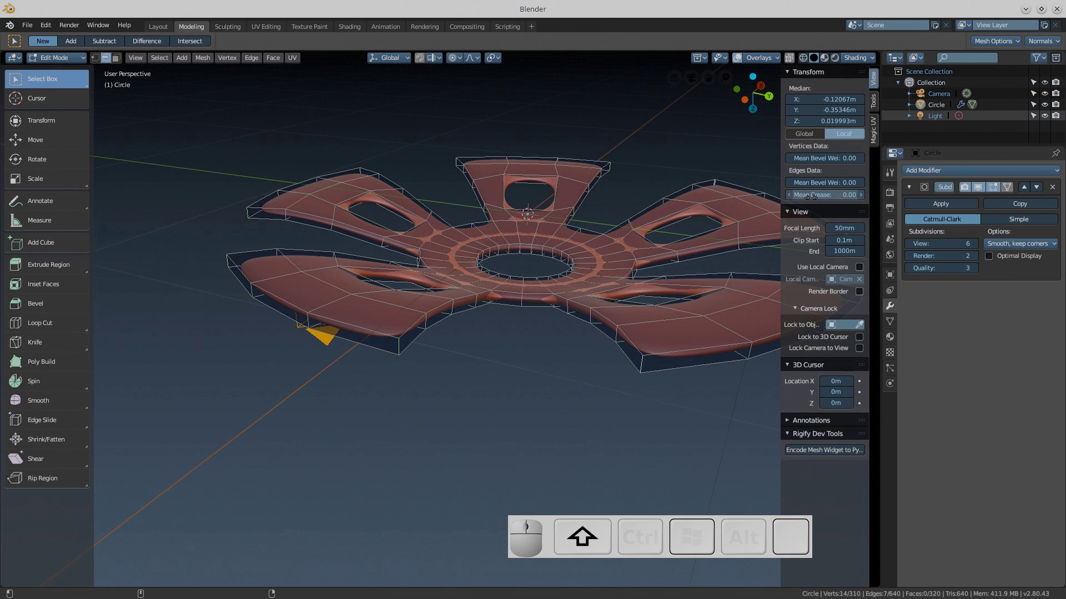
pyautogui.moveTo(809, 196); pyautogui.dragTo(858, 195)
# Select a single spoke-corner edge and set its crease to 0.82
pyautogui.scroll(-5, 511, 330)
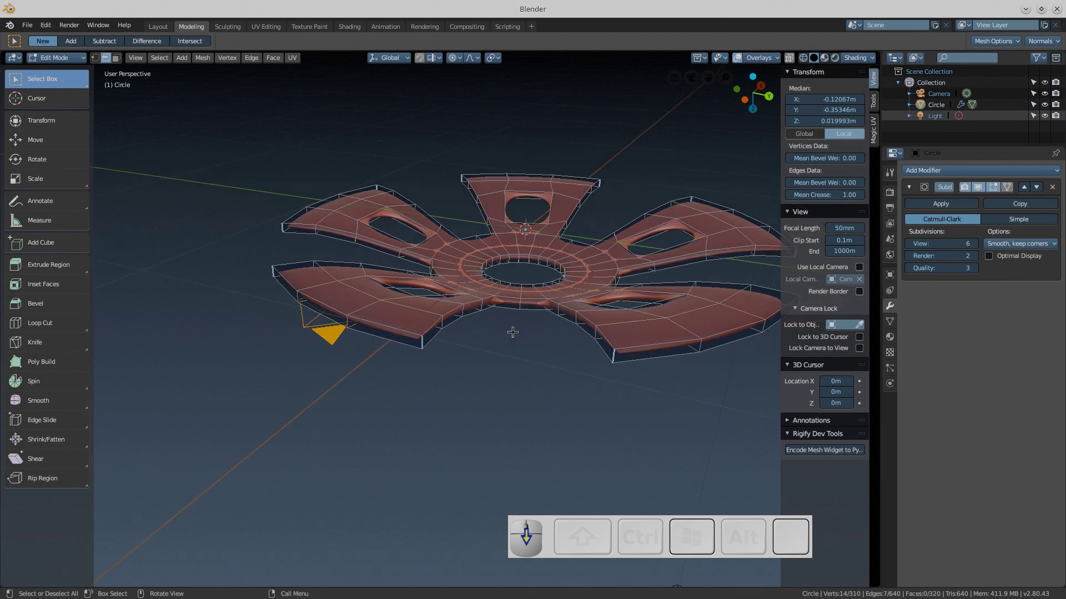
pyautogui.keyDown('shift'); pyautogui.moveTo(511, 328); pyautogui.dragTo(514, 369, button='middle'); pyautogui.keyUp('shift')
pyautogui.scroll(5, 378, 397)
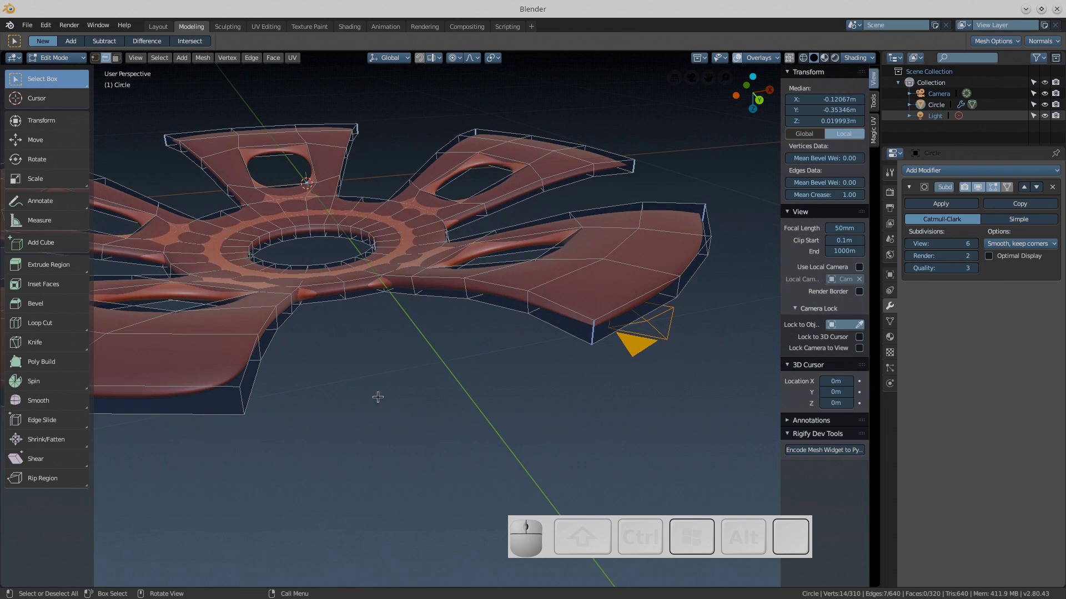
pyautogui.click(241, 400)
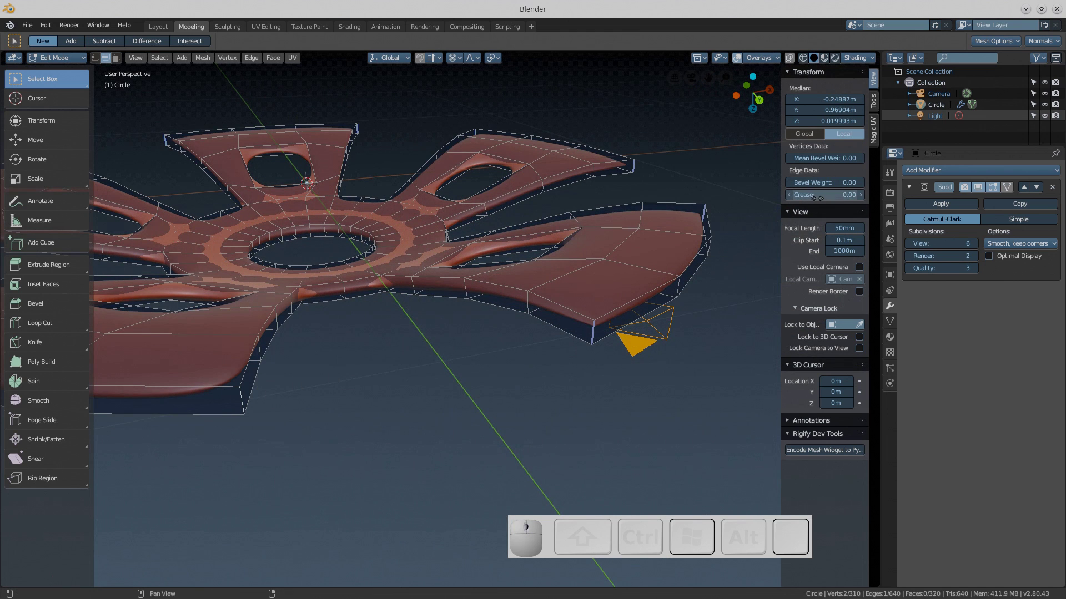
pyautogui.moveTo(826, 194); pyautogui.dragTo(849, 195)
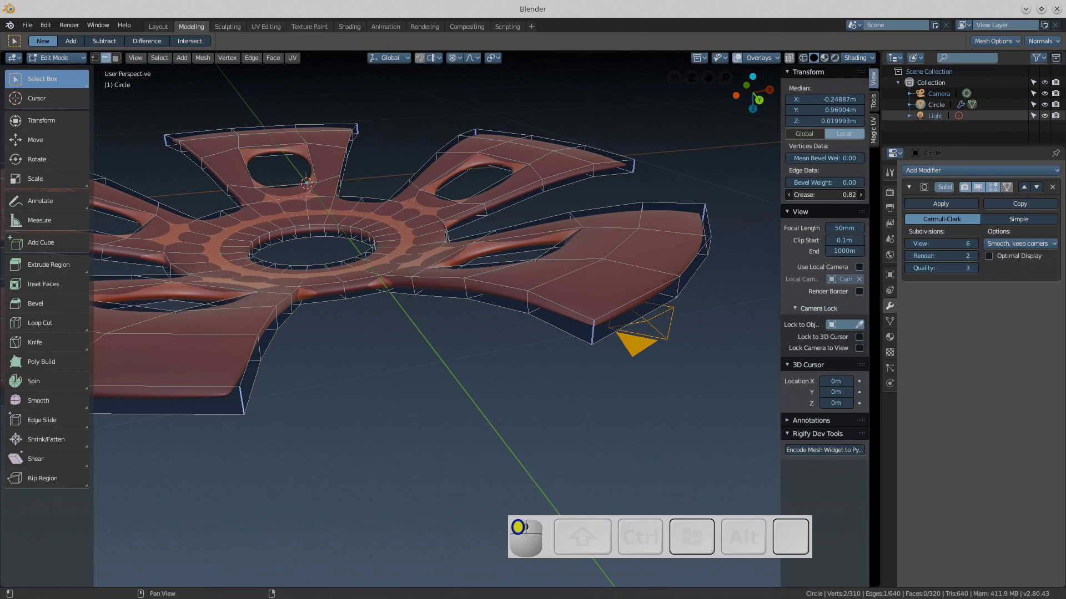
pyautogui.scroll(-3, 385, 274)
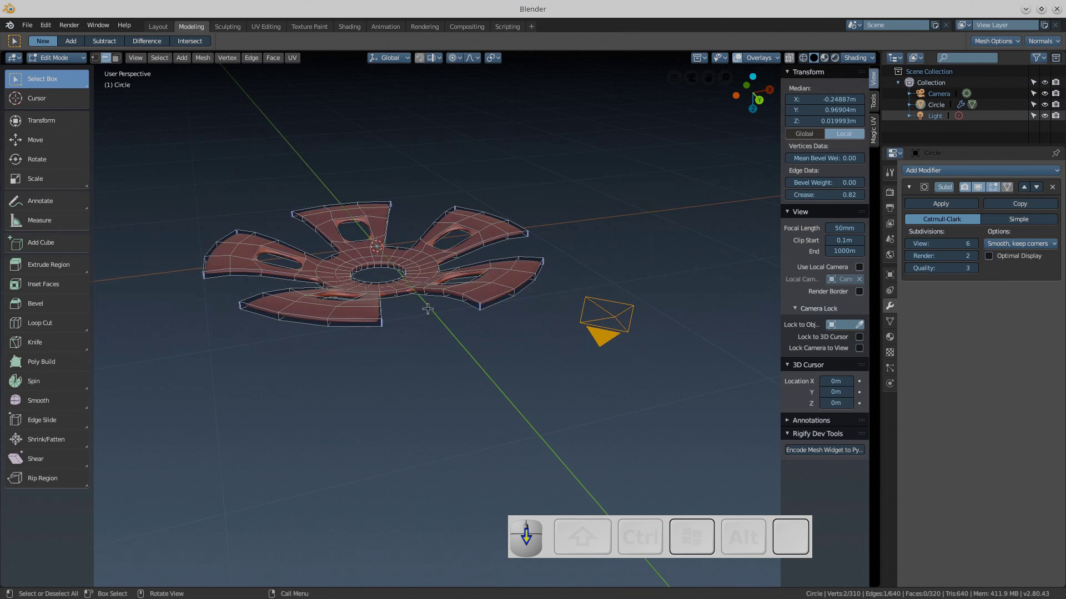
pyautogui.moveTo(385, 274); pyautogui.dragTo(475, 295, button='middle')
pyautogui.scroll(-5, 427, 177)
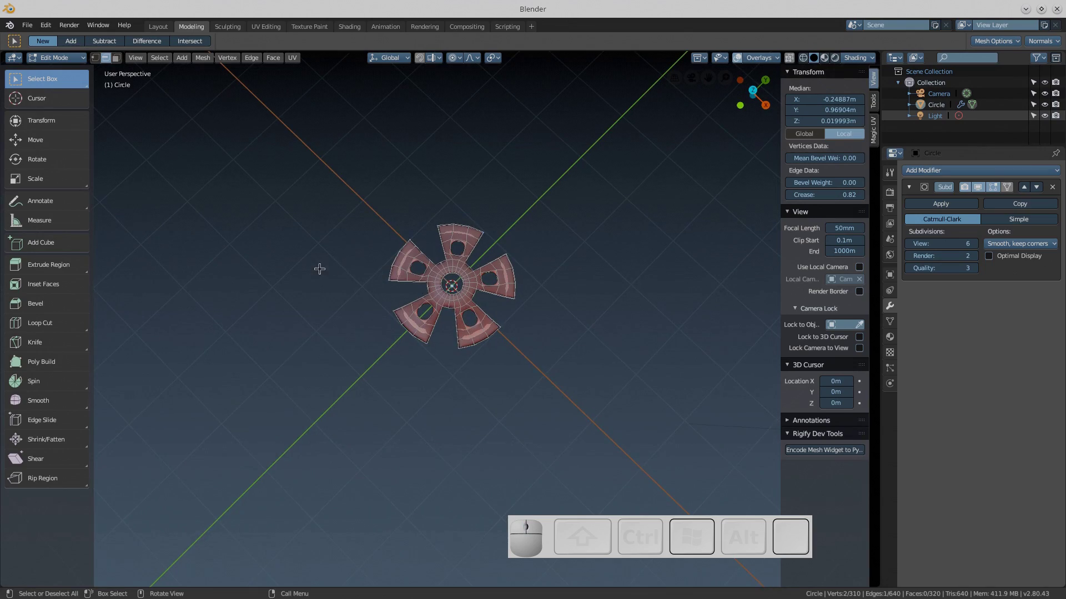